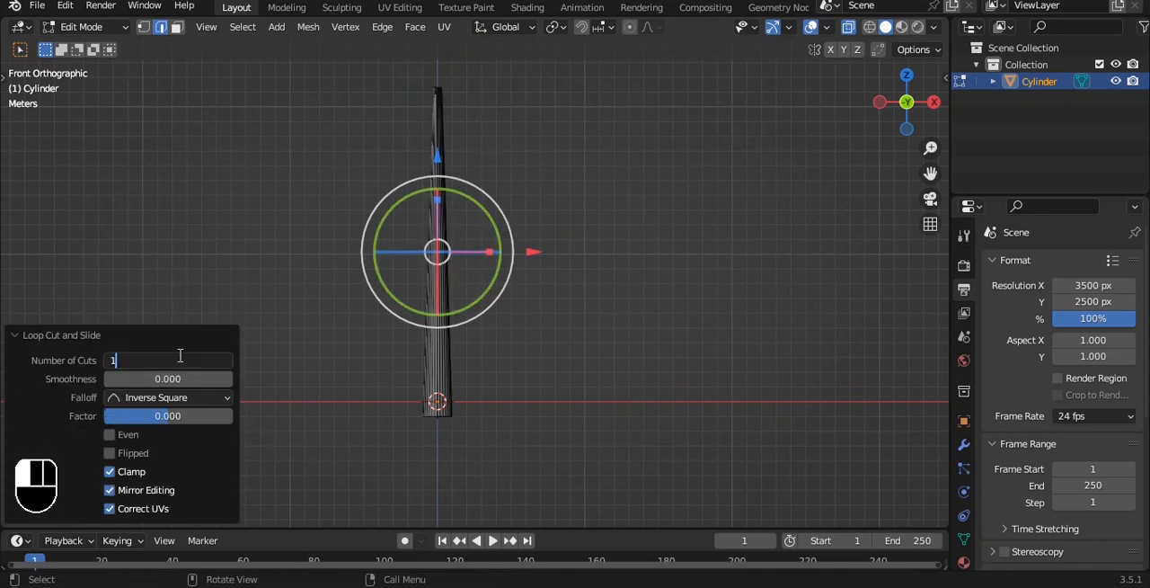
Divide the tapered cylinder with 12 loop cuts and bevel the loops into narrow bands about 0.185 m wide
{"action": "scroll", "coordinate": [457, 277], "scroll_direction": "up", "scroll_amount": 4}
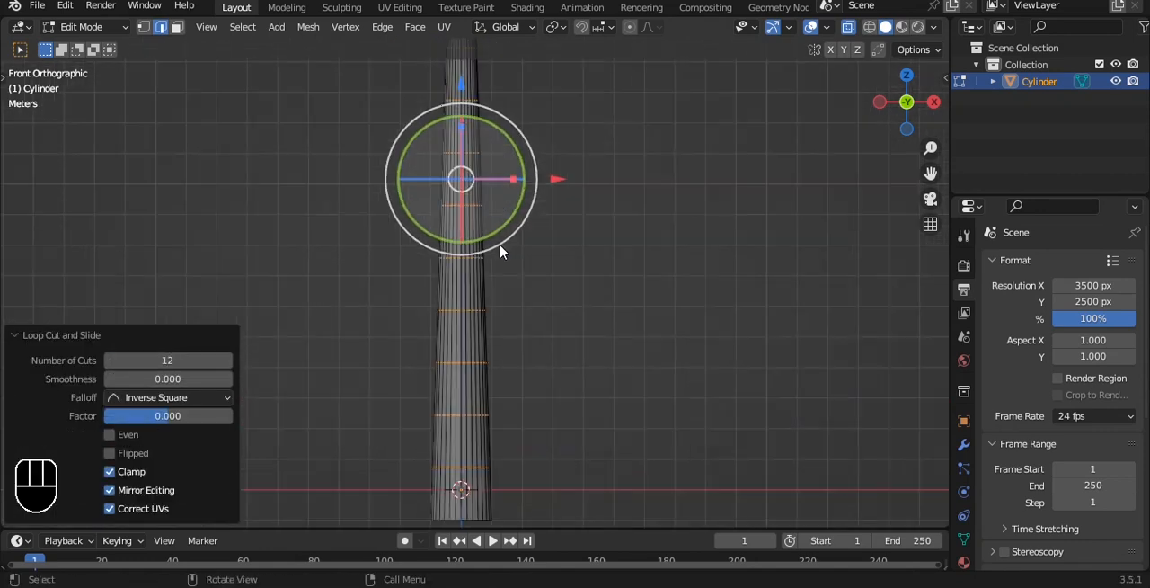
{"action": "key", "text": "ctrl+b"}
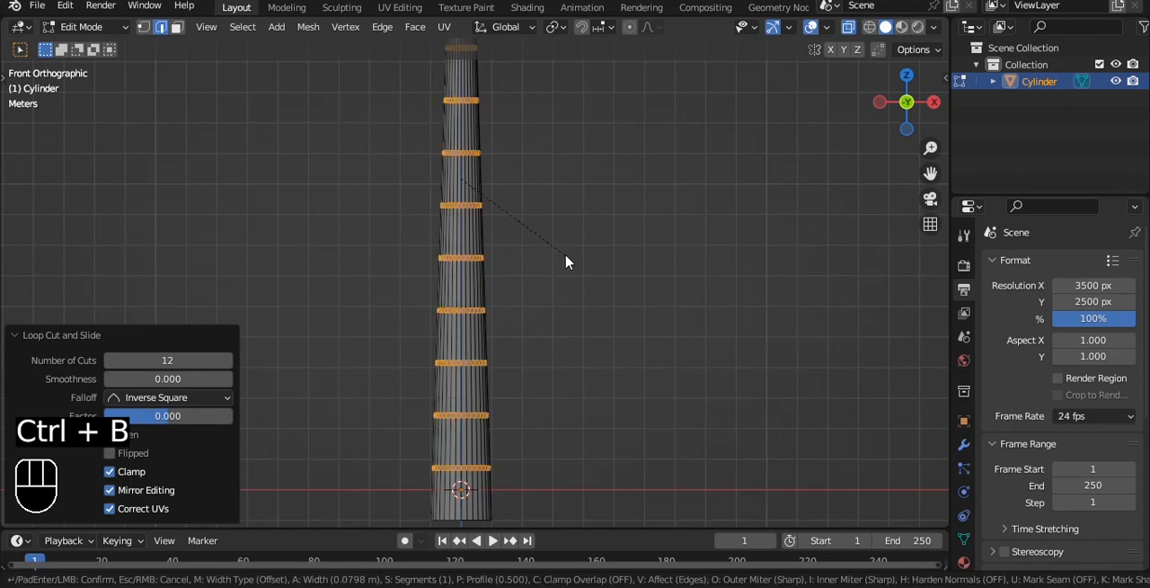
{"action": "left_click", "coordinate": [569, 260]}
{"action": "left_click_drag", "start_coordinate": [545, 312], "coordinate": [563, 168], "text": "alt+shift"}
{"action": "scroll", "coordinate": [501, 332], "scroll_direction": "up", "scroll_amount": 4}
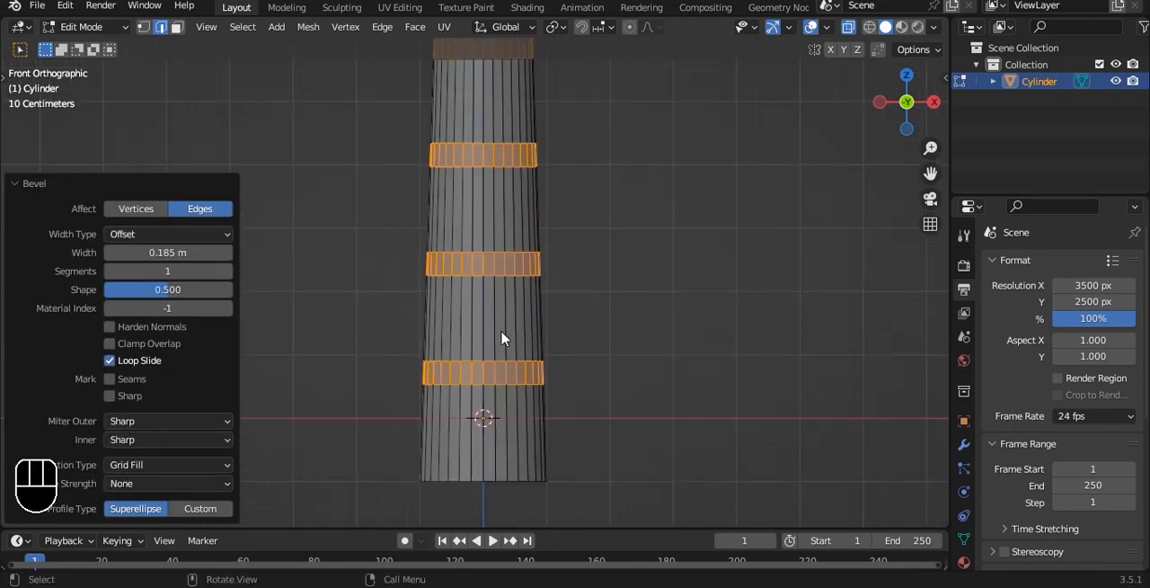
Select only the lower edge loop of every bevelled band along the trunk
{"action": "left_click_drag", "start_coordinate": [545, 403], "coordinate": [552, 405]}
{"action": "left_click_drag", "start_coordinate": [506, 288], "coordinate": [494, 346], "text": "alt+shift"}
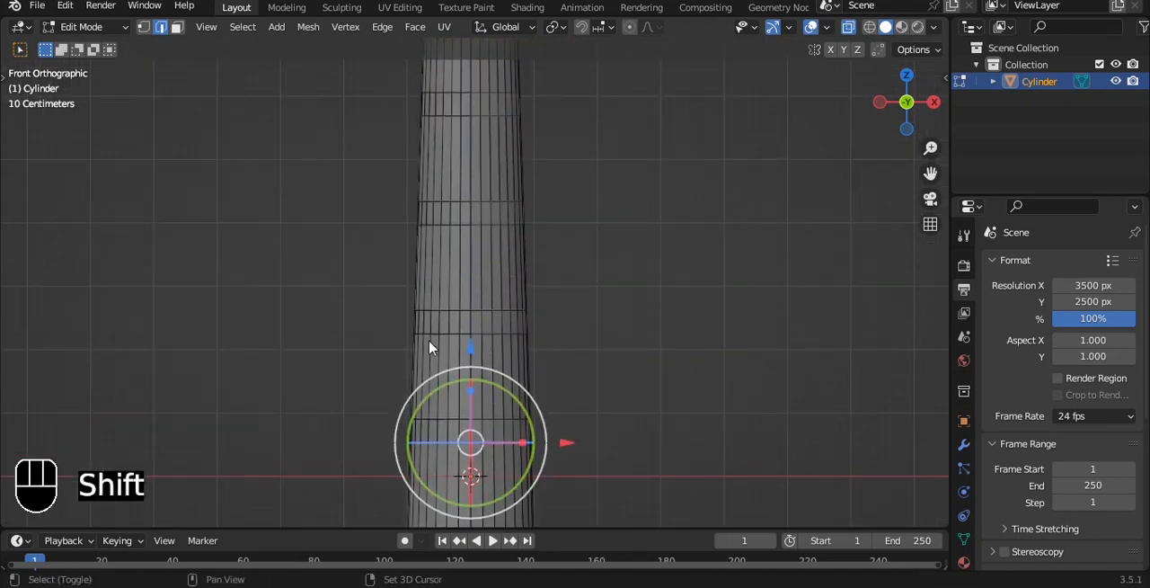
{"action": "left_click_drag", "start_coordinate": [378, 326], "coordinate": [614, 375], "text": "shift"}
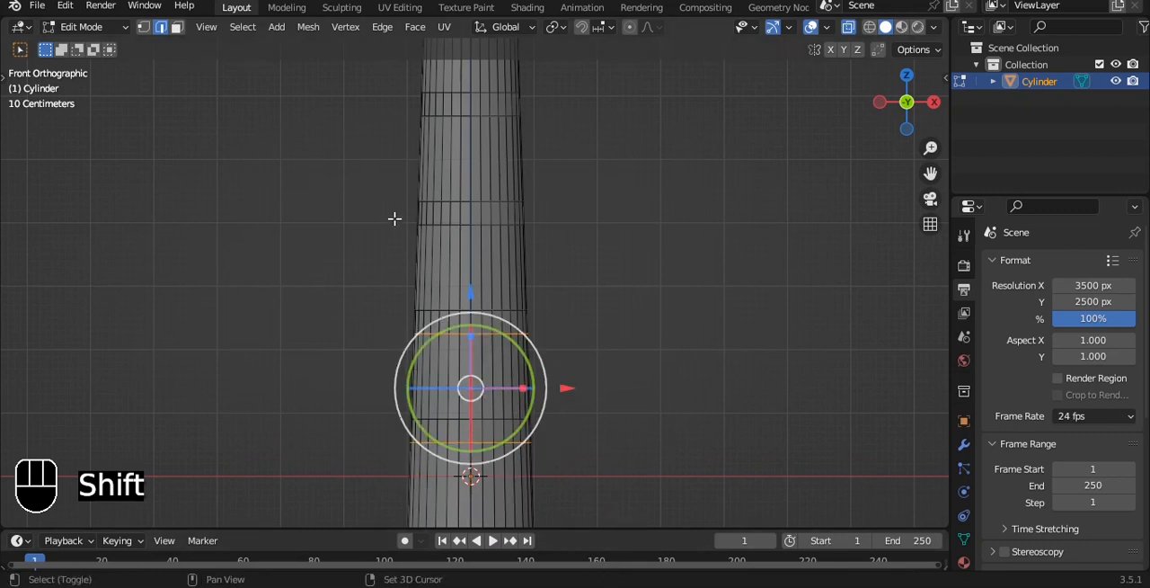
{"action": "left_click_drag", "start_coordinate": [573, 238], "coordinate": [573, 238], "text": "shift"}
{"action": "scroll", "coordinate": [584, 524], "scroll_direction": "down", "scroll_amount": 3}
{"action": "left_click", "coordinate": [578, 377]}
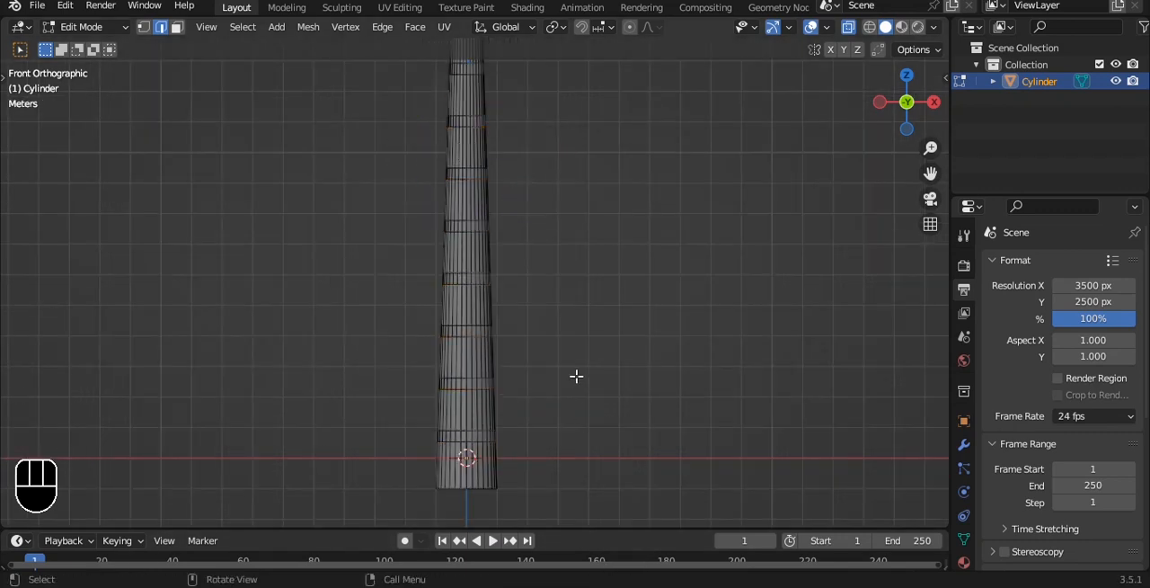
{"action": "key", "text": "ctrl+z"}
Narrow the selected edge loops and raise them about 0.319 m along Z to form stepped, overlapping trunk segments
{"action": "key", "text": "s"}
{"action": "key", "text": "x"}
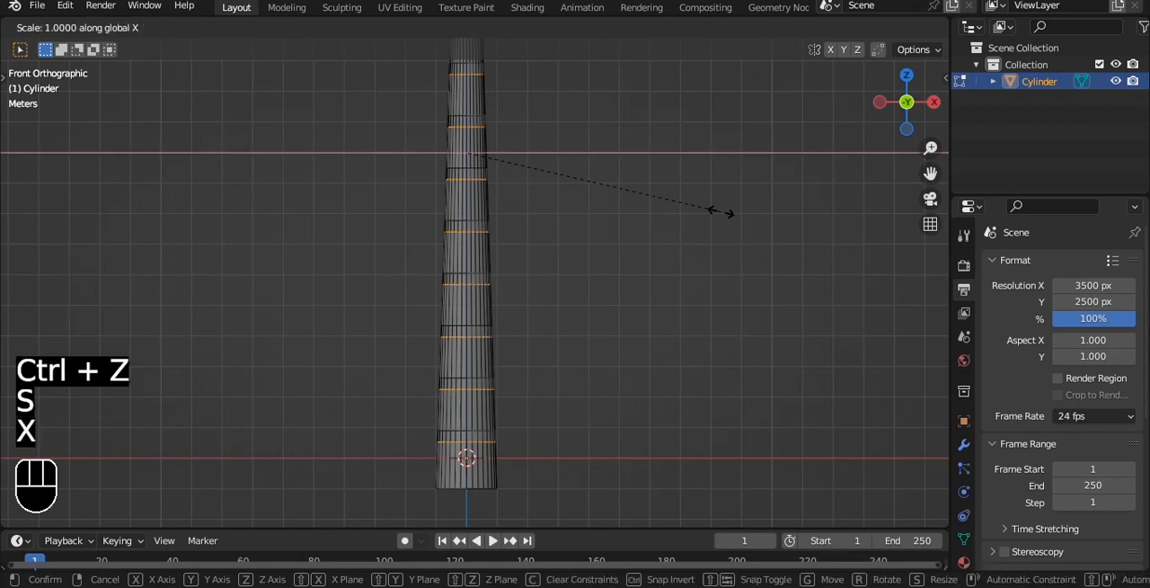
{"action": "left_click", "coordinate": [663, 209]}
{"action": "left_click_drag", "start_coordinate": [501, 203], "coordinate": [486, 387], "text": "alt+shift"}
{"action": "scroll", "coordinate": [476, 359], "scroll_direction": "up", "scroll_amount": 4}
{"action": "left_click_drag", "start_coordinate": [426, 298], "coordinate": [423, 282]}
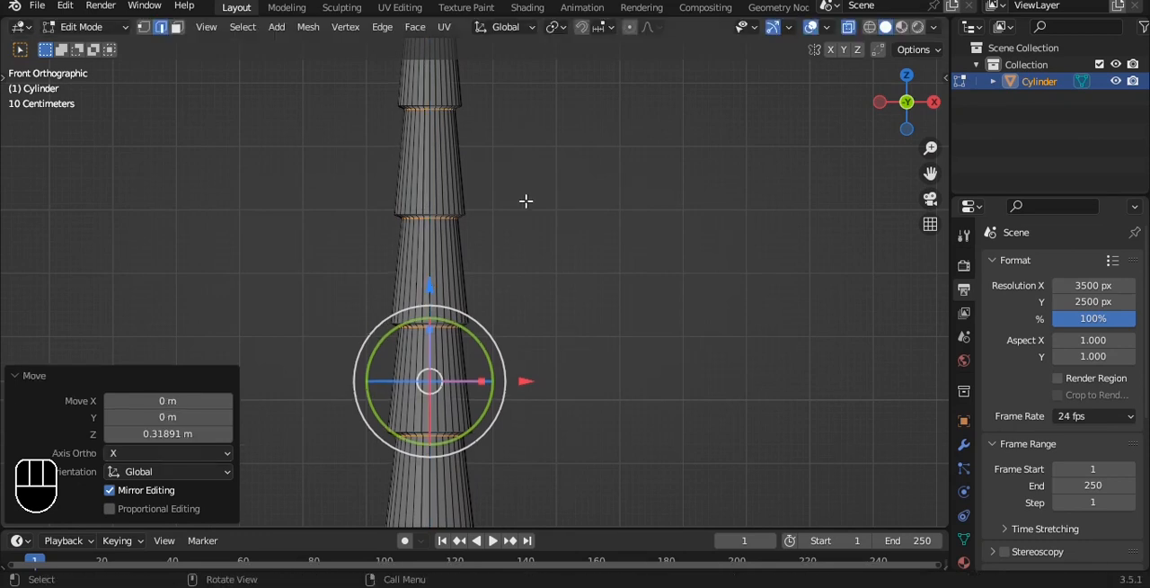
Return the trunk to Object Mode and save the file
{"action": "scroll", "coordinate": [530, 200], "scroll_direction": "down", "scroll_amount": 4}
{"action": "key", "text": "Tab"}
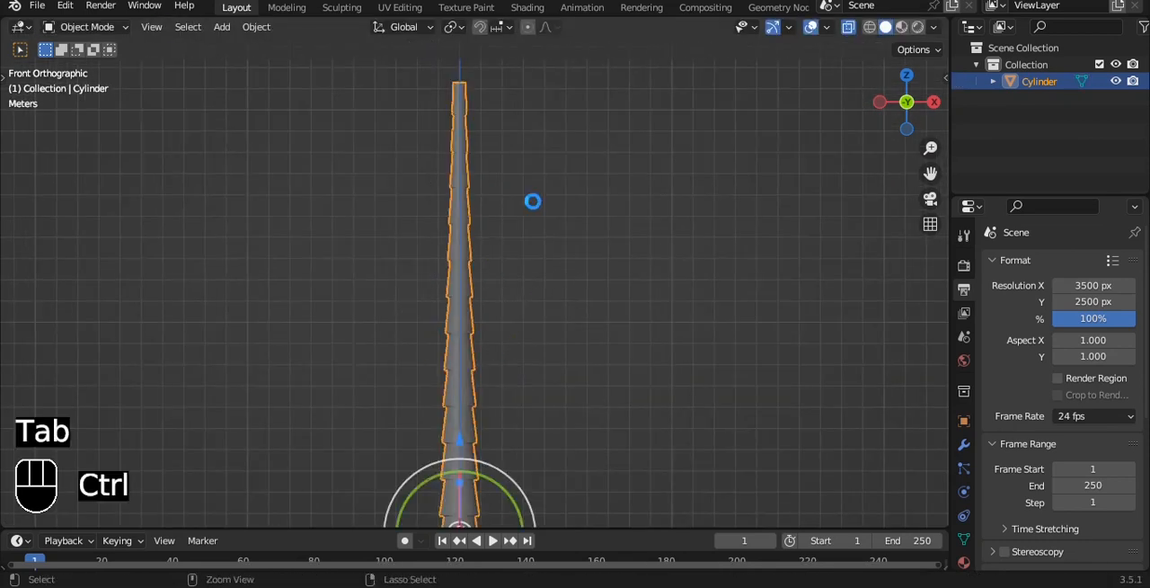
{"action": "scroll", "coordinate": [552, 313], "scroll_direction": "down", "scroll_amount": 3}
{"action": "key", "text": "ctrl+s"}
{"action": "scroll", "coordinate": [544, 254], "scroll_direction": "up", "scroll_amount": 6}
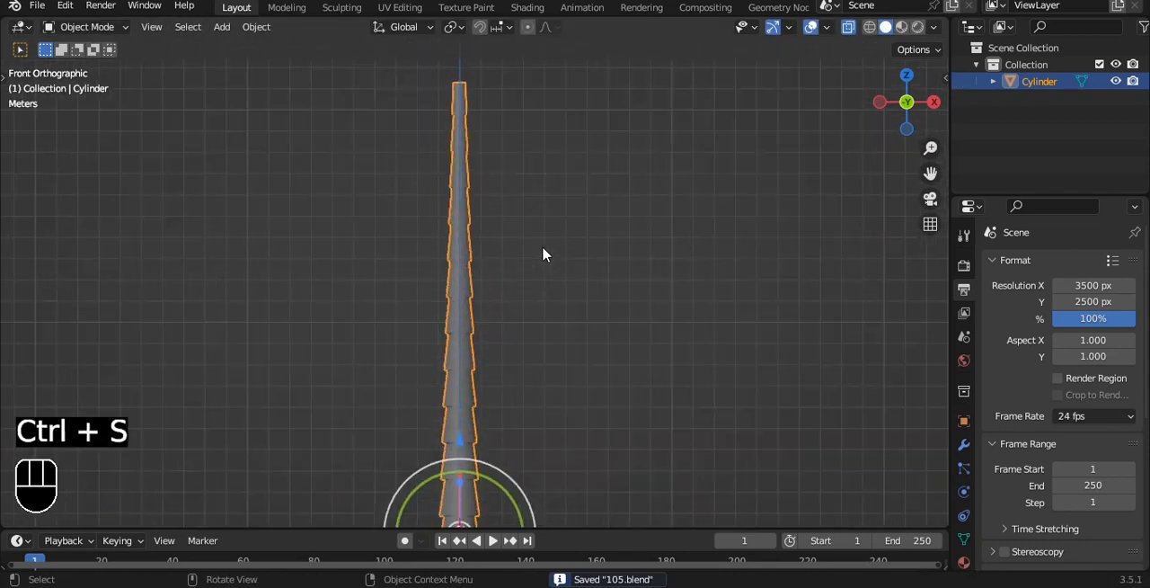
Place the 3D cursor at the selected top end of the trunk in Edit Mode
{"action": "key", "text": "Tab"}
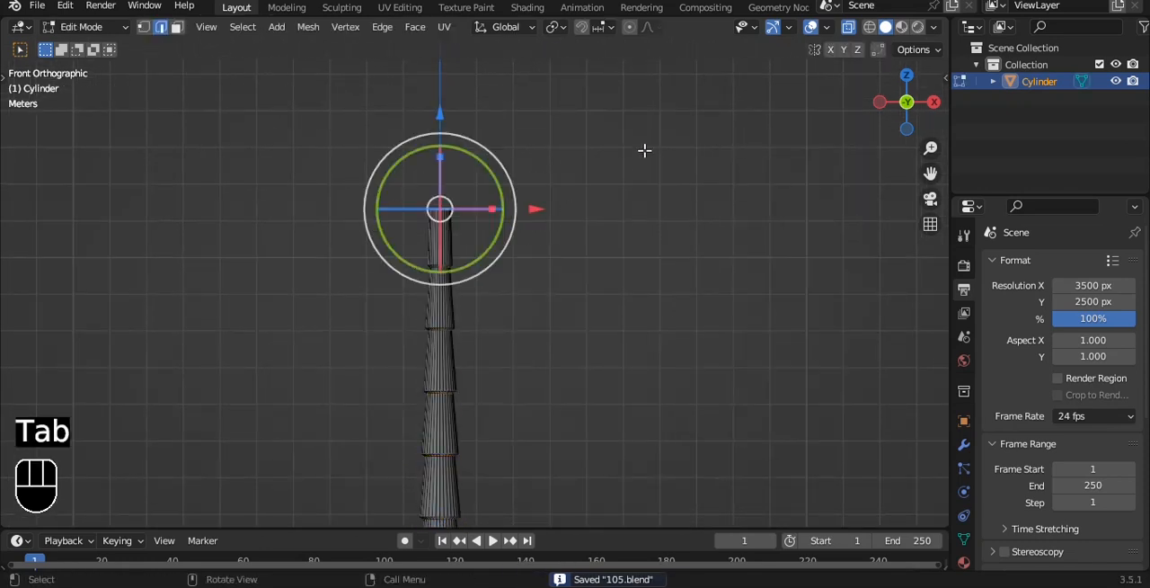
{"action": "key", "text": "shift+s"}
{"action": "left_click", "coordinate": [652, 246]}
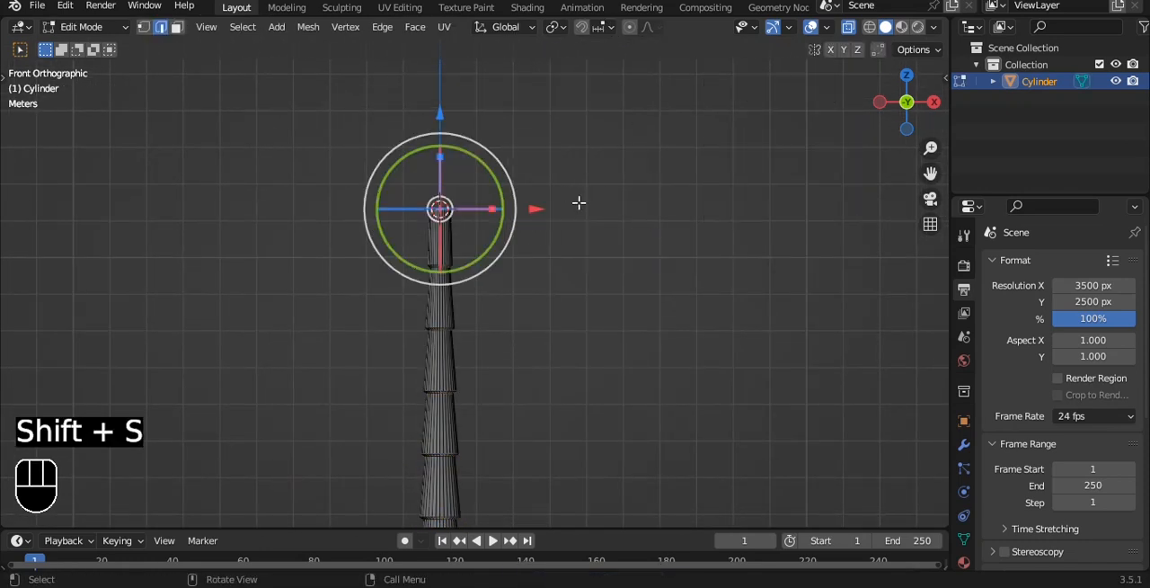
Bend the whole trunk by rotating its top with smooth proportional editing, and return to Object Mode with X-ray off
{"action": "left_click", "coordinate": [626, 29]}
{"action": "scroll", "coordinate": [631, 189], "scroll_direction": "down", "scroll_amount": 3}
{"action": "middle_click_drag", "start_coordinate": [560, 297], "coordinate": [536, 173], "text": "alt+shift"}
{"action": "scroll", "coordinate": [536, 173], "scroll_direction": "down", "scroll_amount": 1}
{"action": "key", "text": "r"}
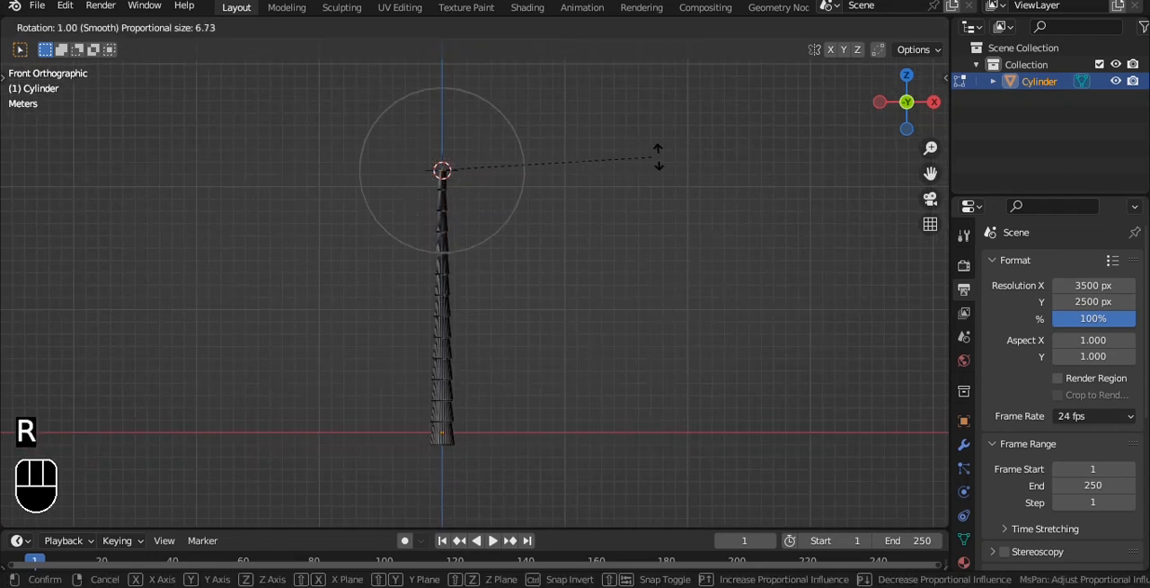
{"action": "scroll", "coordinate": [791, 160], "scroll_direction": "down", "scroll_amount": 14}
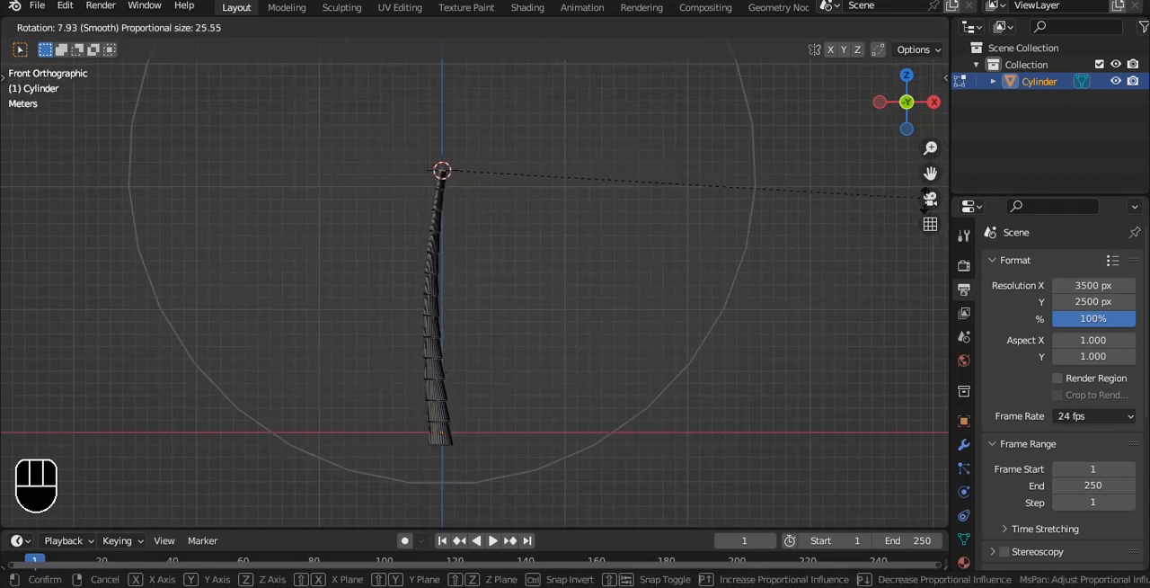
{"action": "left_click", "coordinate": [453, 514]}
{"action": "key", "text": "Tab"}
{"action": "key", "text": "alt+z"}
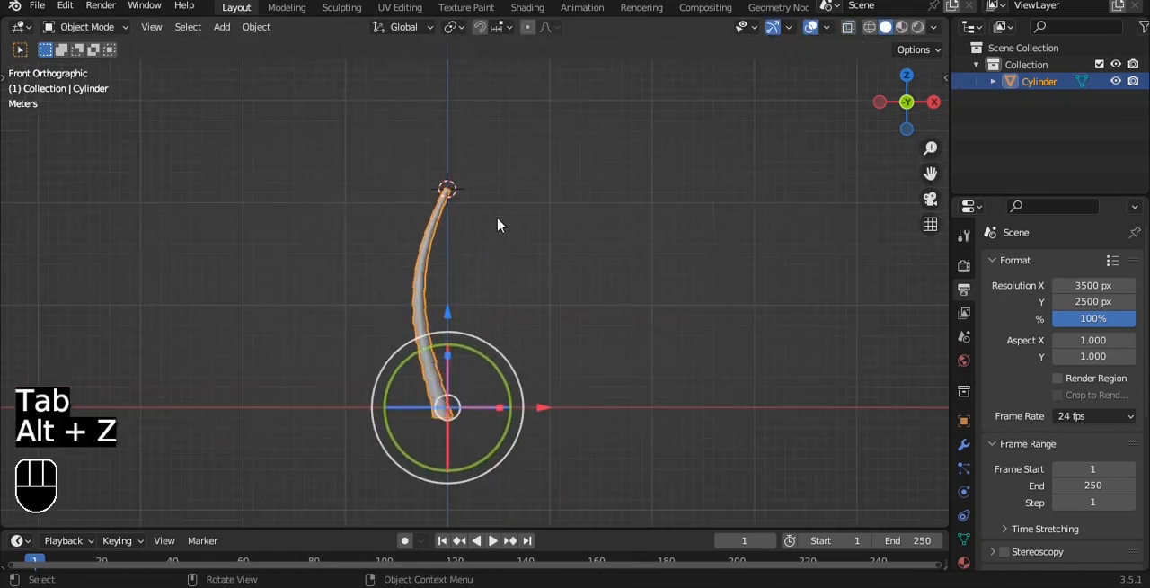
Add a UV sphere with 12 segments at the 3D cursor on the trunk's top
{"action": "scroll", "coordinate": [503, 219], "scroll_direction": "up", "scroll_amount": 2}
{"action": "scroll", "coordinate": [503, 212], "scroll_direction": "down", "scroll_amount": 1}
{"action": "middle_click_drag", "start_coordinate": [502, 143], "coordinate": [518, 169], "text": "shift"}
{"action": "scroll", "coordinate": [527, 134], "scroll_direction": "up", "scroll_amount": 2}
{"action": "key", "text": "shift+a"}
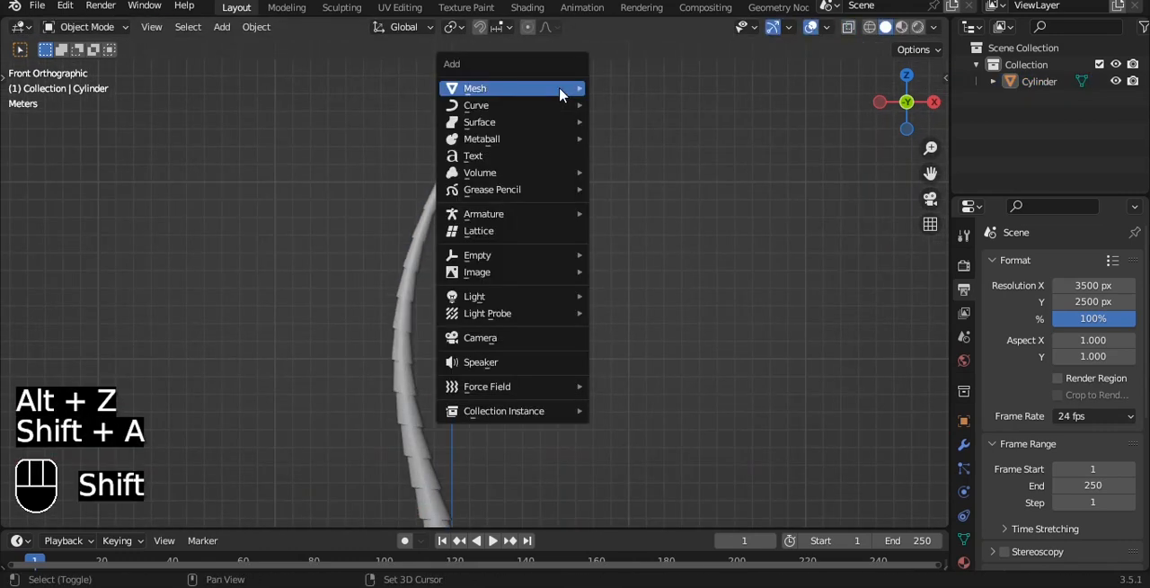
{"action": "mouse_move", "coordinate": [559, 87]}
{"action": "left_click", "coordinate": [653, 138]}
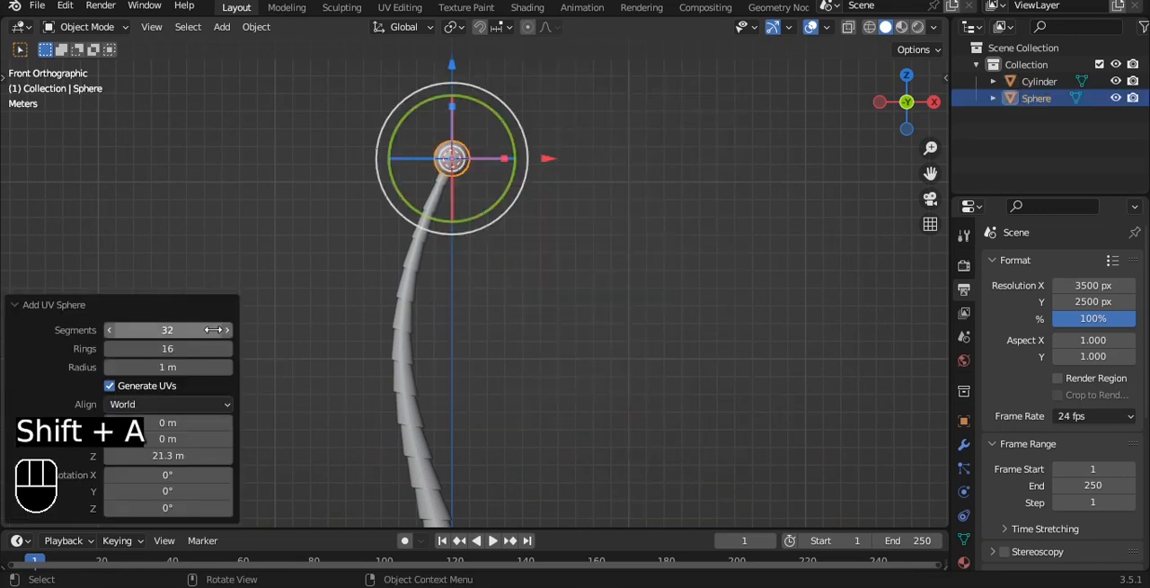
{"action": "left_click", "coordinate": [191, 327]}
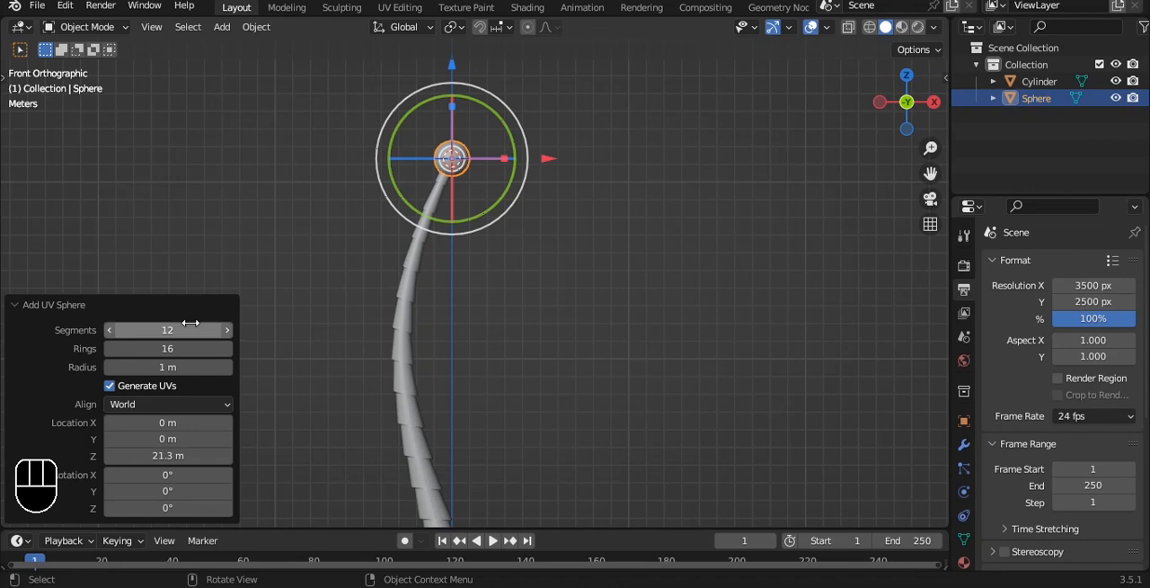
Scale the sphere up to about 3.33 times its size
{"action": "scroll", "coordinate": [475, 175], "scroll_direction": "up", "scroll_amount": 5}
{"action": "left_click_drag", "start_coordinate": [509, 144], "coordinate": [524, 314], "text": "alt+shift"}
{"action": "key", "text": "s"}
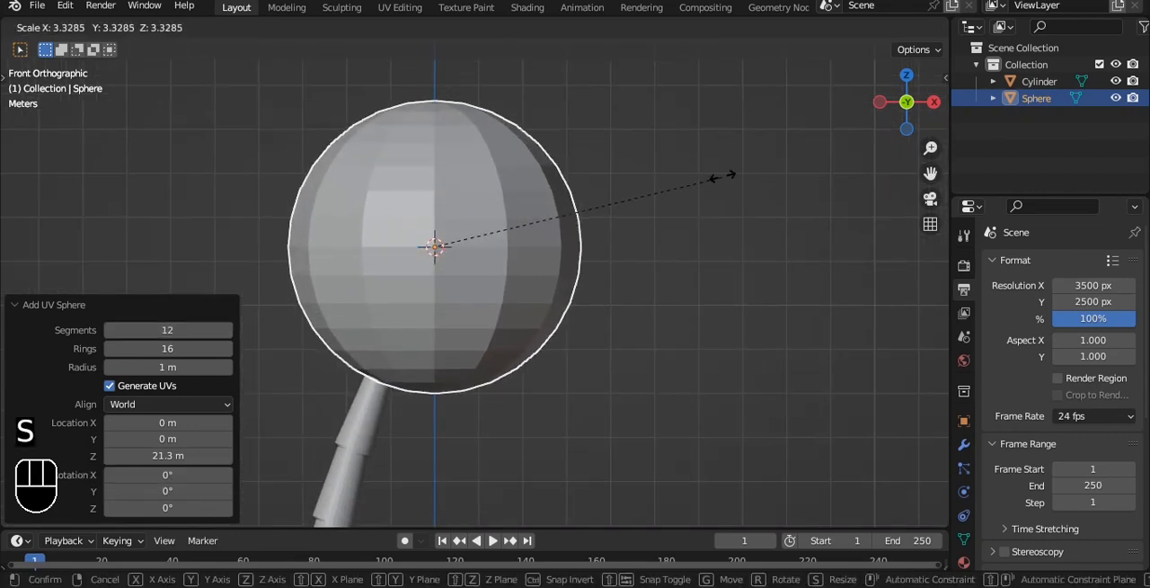
{"action": "left_click", "coordinate": [729, 177]}
Select two neighbouring vertical face strips on the sphere's front, including the triangles at both poles
{"action": "key", "text": "Tab"}
{"action": "key", "text": "3"}
{"action": "left_click", "coordinate": [421, 122], "text": "alt"}
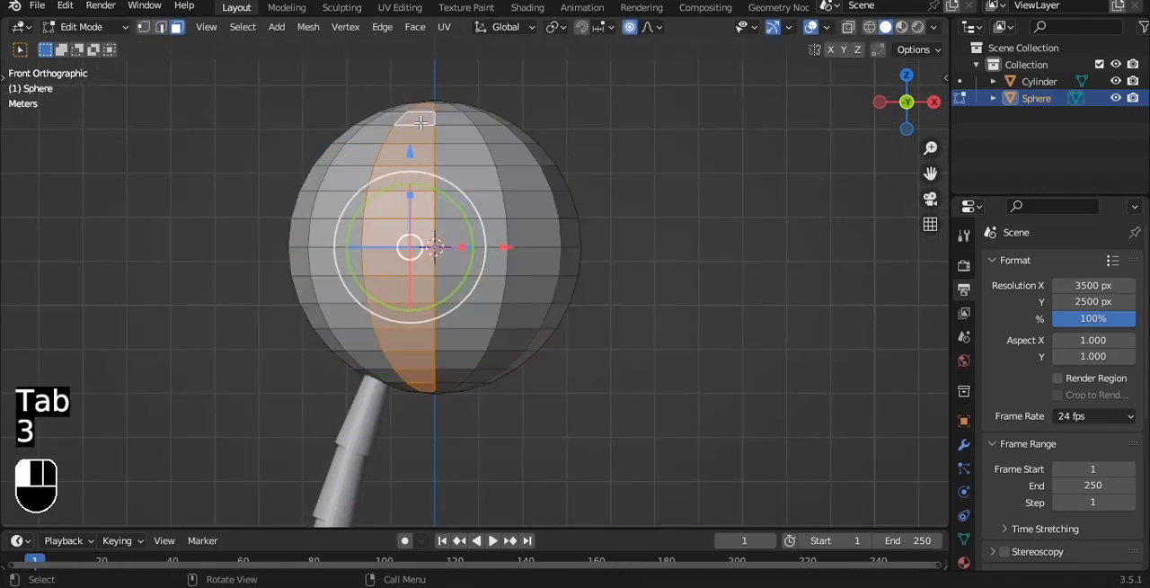
{"action": "double_click", "coordinate": [446, 113], "text": "shift"}
{"action": "left_click_drag", "start_coordinate": [524, 88], "coordinate": [541, 204], "text": "alt"}
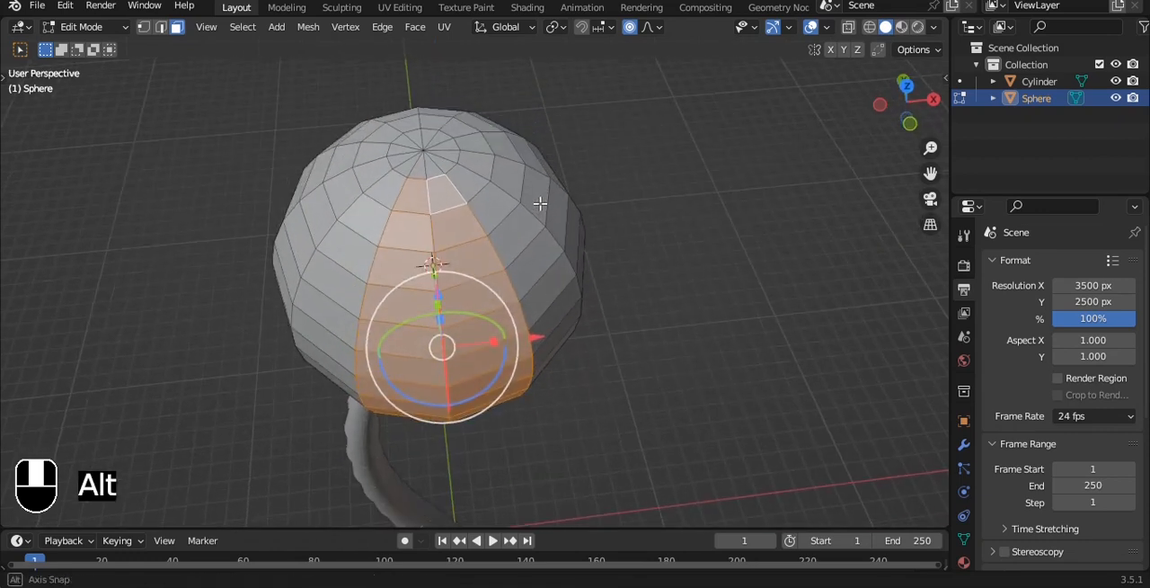
{"action": "left_click", "coordinate": [426, 171], "text": "shift"}
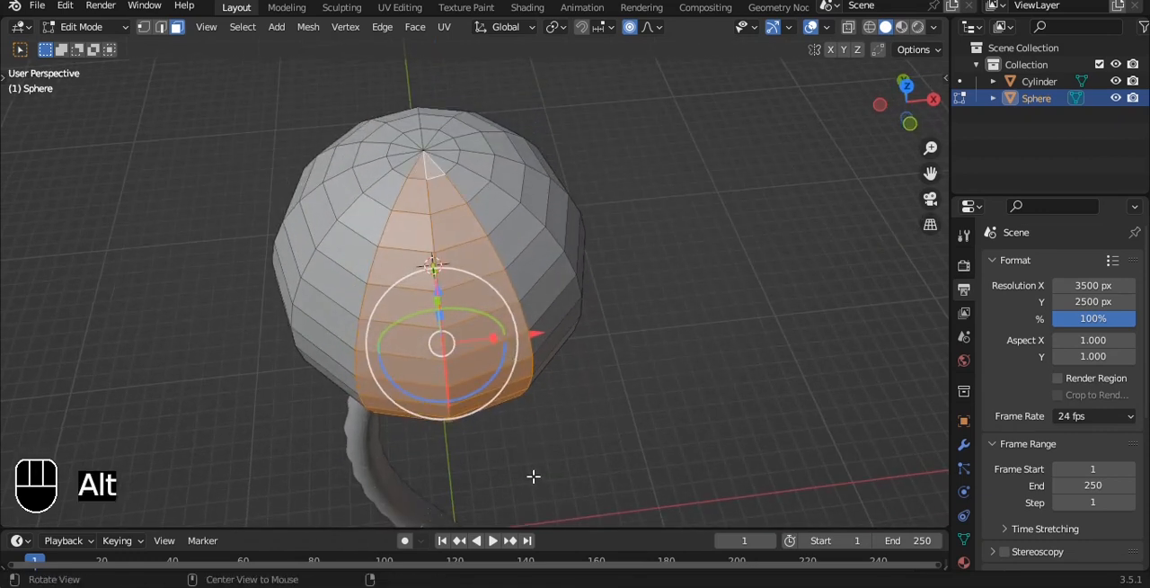
{"action": "left_click_drag", "start_coordinate": [534, 476], "coordinate": [511, 231], "text": "alt"}
{"action": "scroll", "coordinate": [475, 287], "scroll_direction": "up", "scroll_amount": 3}
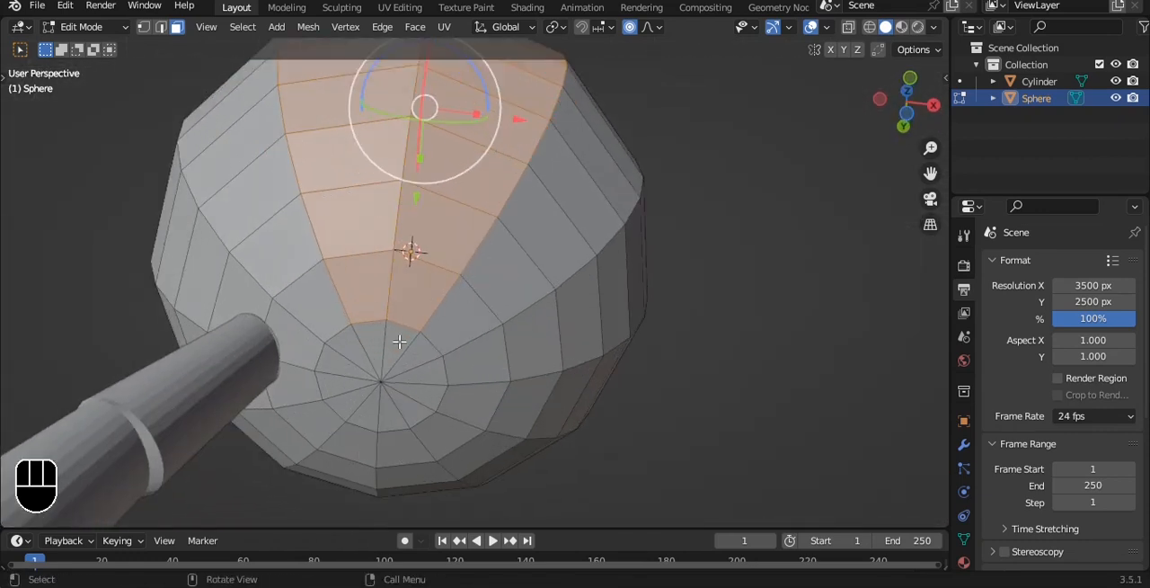
{"action": "left_click", "coordinate": [367, 345], "text": "shift"}
{"action": "left_click", "coordinate": [397, 344], "text": "shift"}
Invert the face selection and delete those faces, keeping only the two front strips as a leaf
{"action": "key", "text": "ctrl+i"}
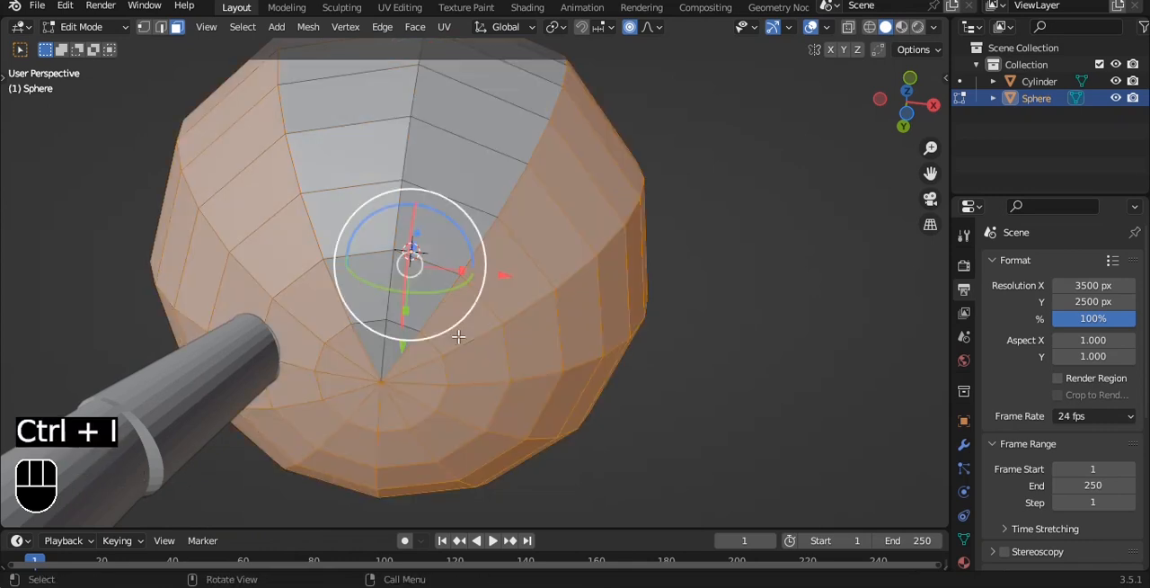
{"action": "key", "text": "x"}
{"action": "left_click", "coordinate": [459, 339]}
{"action": "key", "text": "ctrl+z"}
{"action": "key", "text": "x"}
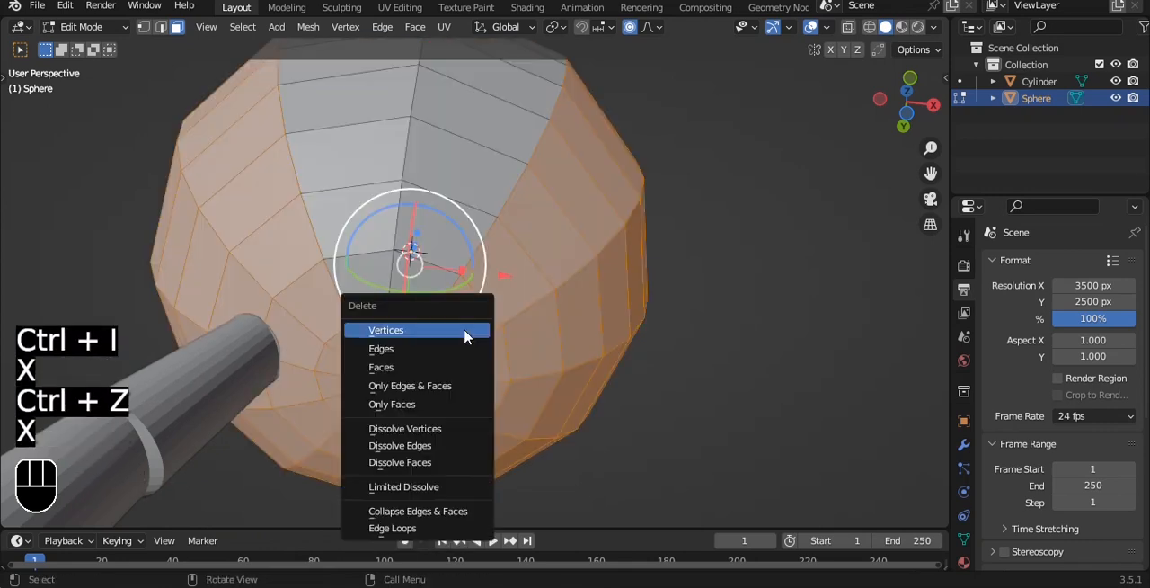
{"action": "left_click", "coordinate": [426, 370]}
Inspect the curved leaf shape from the front and the side
{"action": "middle_click_drag", "start_coordinate": [426, 370], "coordinate": [516, 221]}
{"action": "key", "text": "grave"}
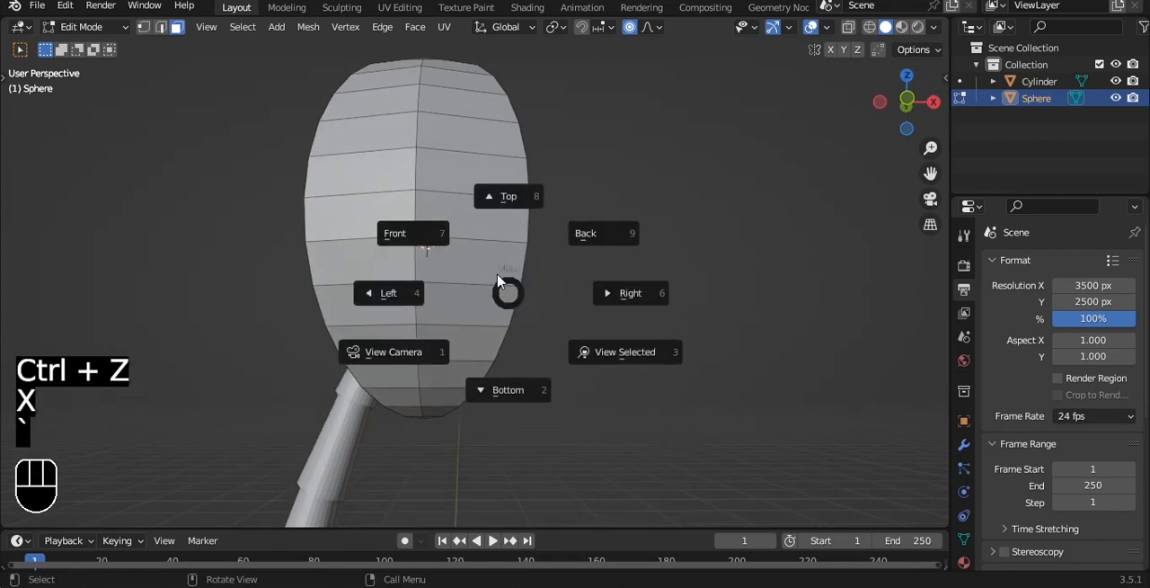
{"action": "left_click", "coordinate": [399, 231]}
{"action": "key", "text": "Tab"}
{"action": "scroll", "coordinate": [477, 213], "scroll_direction": "up", "scroll_amount": 2}
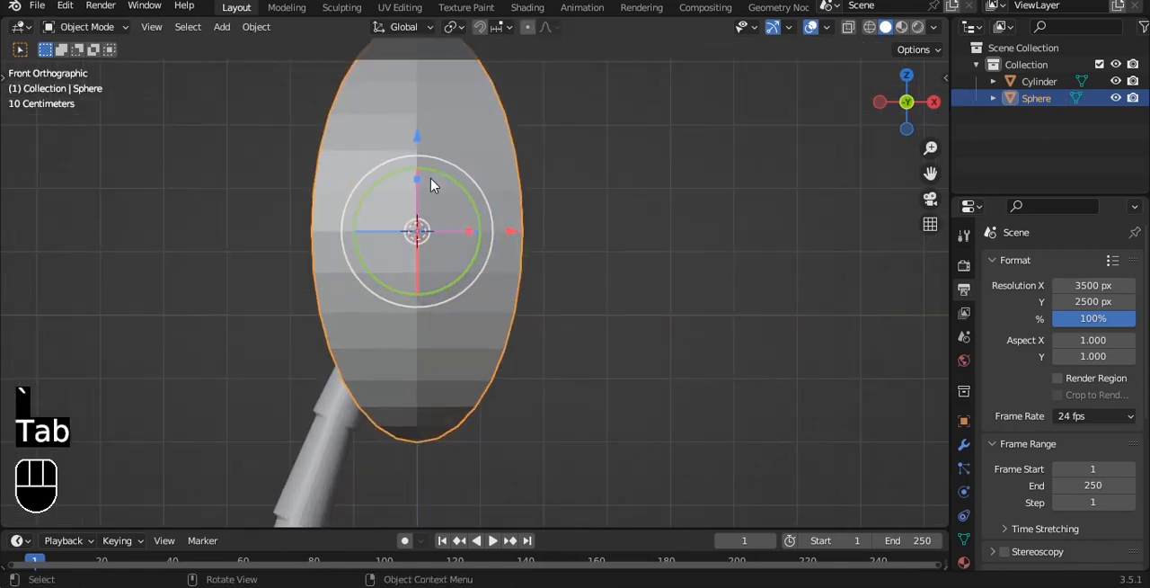
{"action": "middle_click_drag", "start_coordinate": [484, 146], "coordinate": [456, 96], "text": "alt"}
{"action": "key", "text": "Tab"}
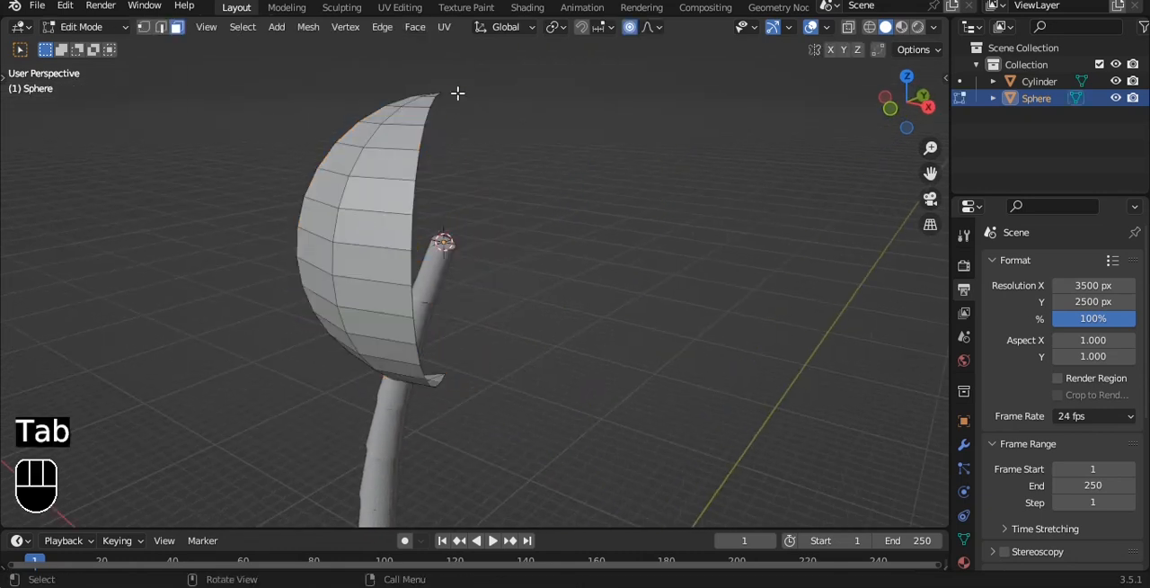
{"action": "middle_click_drag", "start_coordinate": [521, 164], "coordinate": [577, 168]}
In front view, rip the middle vertex on the leaf's right edge and move it up about 0.188 m
{"action": "key", "text": "grave"}
{"action": "left_click", "coordinate": [498, 106]}
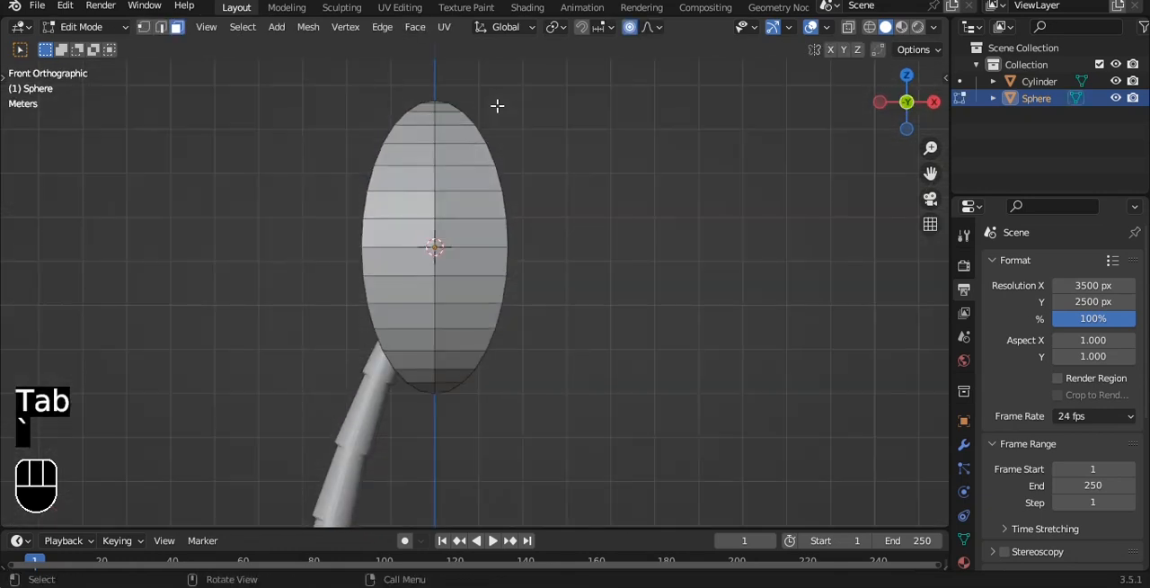
{"action": "scroll", "coordinate": [537, 185], "scroll_direction": "up", "scroll_amount": 3}
{"action": "left_click", "coordinate": [537, 217]}
{"action": "scroll", "coordinate": [544, 216], "scroll_direction": "up", "scroll_amount": 3}
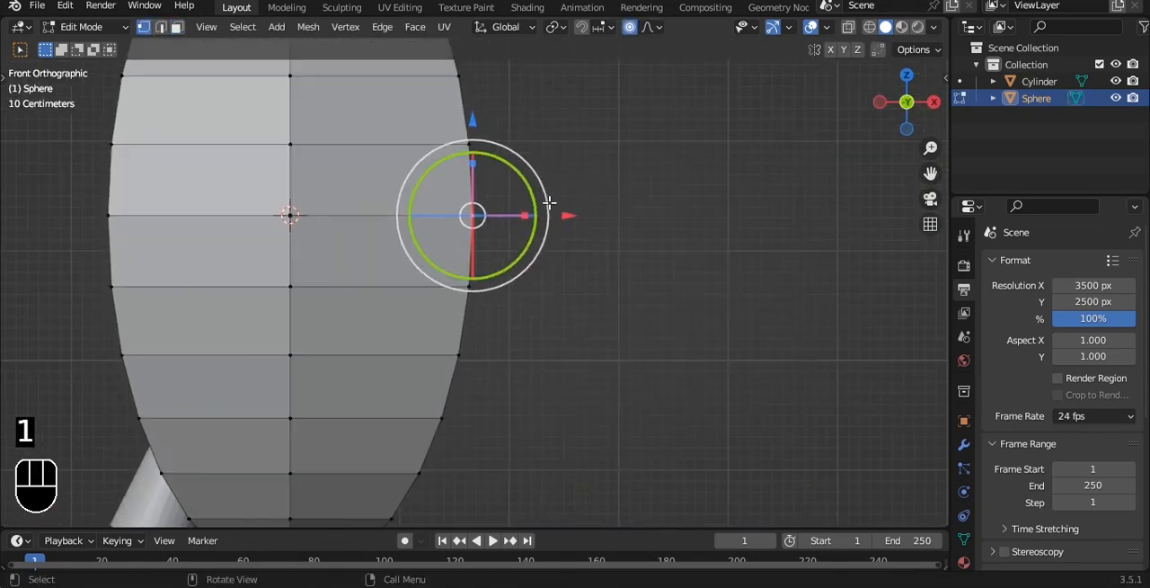
{"action": "scroll", "coordinate": [593, 159], "scroll_direction": "down", "scroll_amount": 2}
{"action": "key", "text": "v"}
{"action": "left_click", "coordinate": [583, 159]}
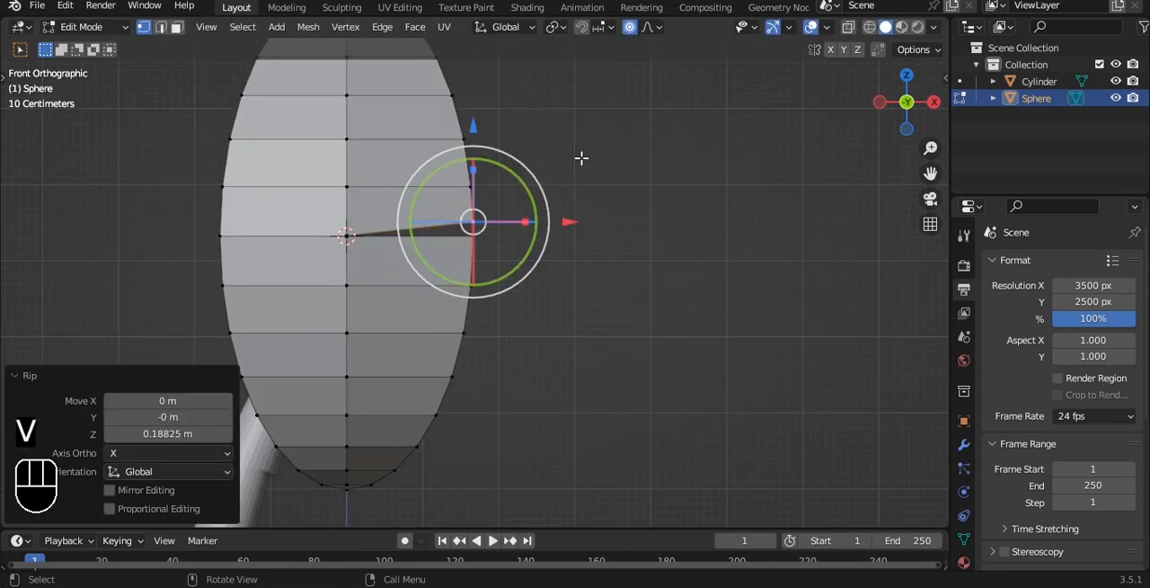
Try to rip the lower vertex of the new slit on the leaf's right edge
{"action": "key", "text": "v"}
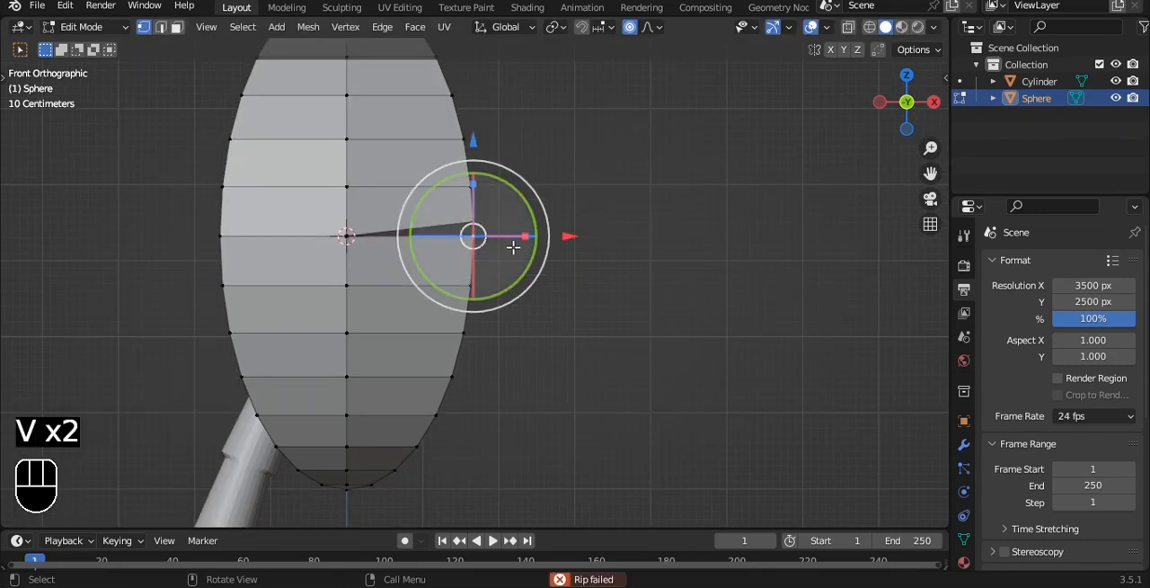
{"action": "left_click", "coordinate": [636, 218]}
{"action": "left_click", "coordinate": [479, 236]}
{"action": "key", "text": "b"}
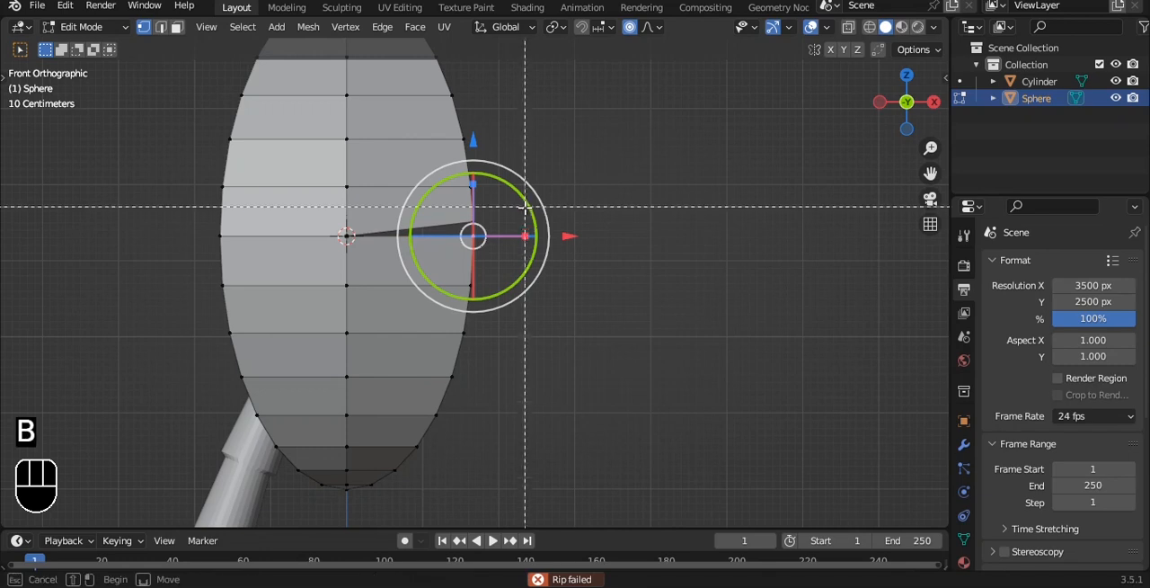
{"action": "right_click", "coordinate": [524, 210]}
Turn off proportional editing and move the slit's lower vertex about -0.011 m on X and -0.078 m on Z
{"action": "key", "text": "g"}
{"action": "right_click", "coordinate": [542, 181]}
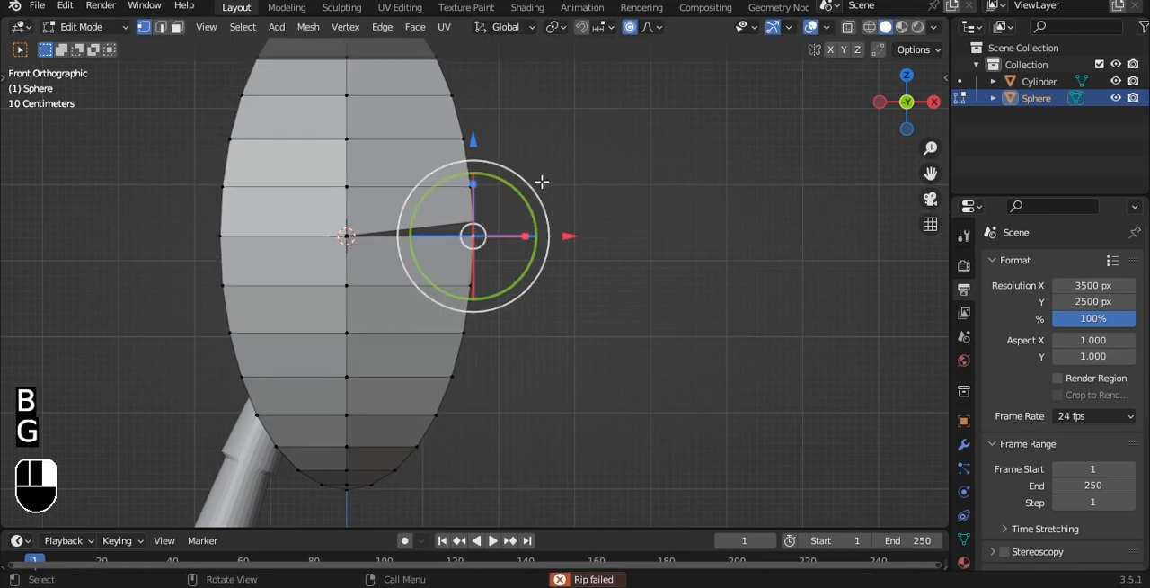
{"action": "key", "text": "g"}
{"action": "left_click", "coordinate": [566, 166]}
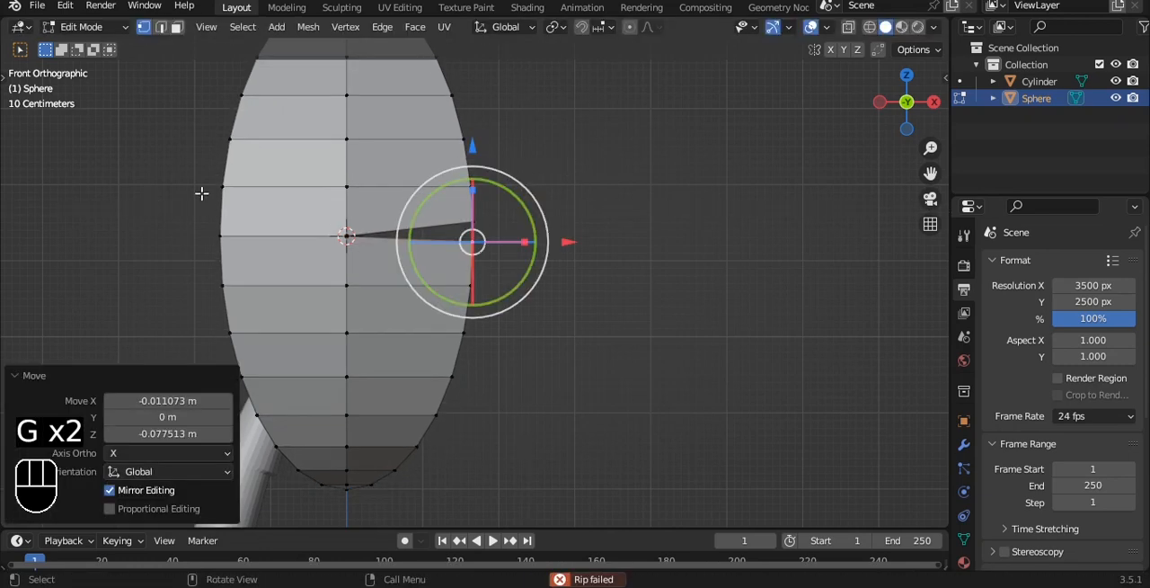
Rip the leaf's left-edge vertex two rows below the middle up about 0.122 m and move its lower counterpart about 0.033 m on X and -0.066 m on Z
{"action": "left_click", "coordinate": [225, 330]}
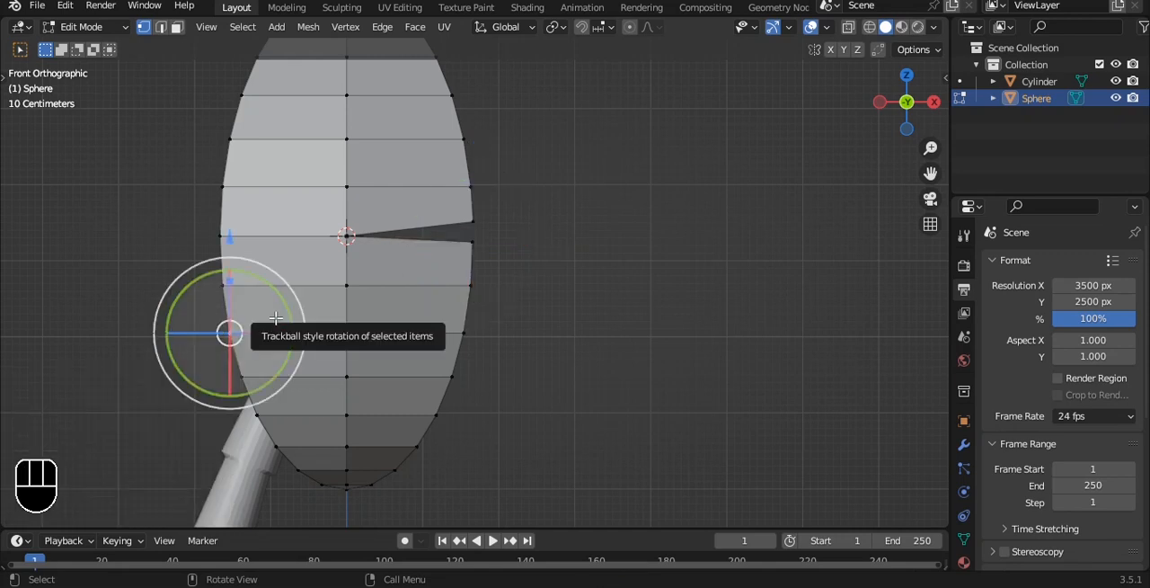
{"action": "key", "text": "v"}
{"action": "left_click", "coordinate": [274, 306]}
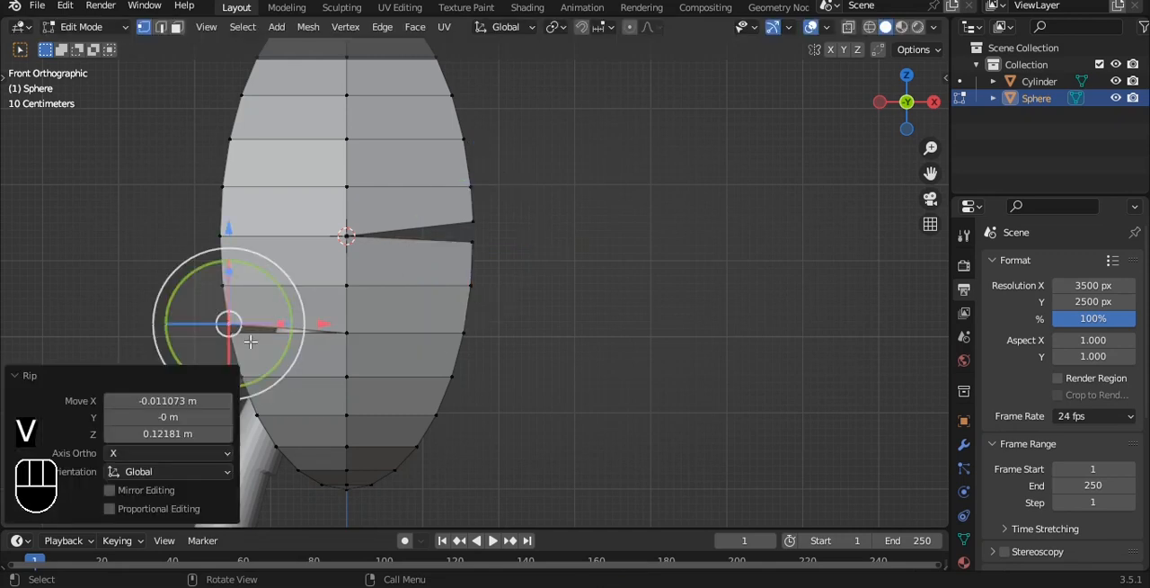
{"action": "left_click", "coordinate": [235, 338]}
{"action": "key", "text": "g"}
{"action": "left_click", "coordinate": [238, 345]}
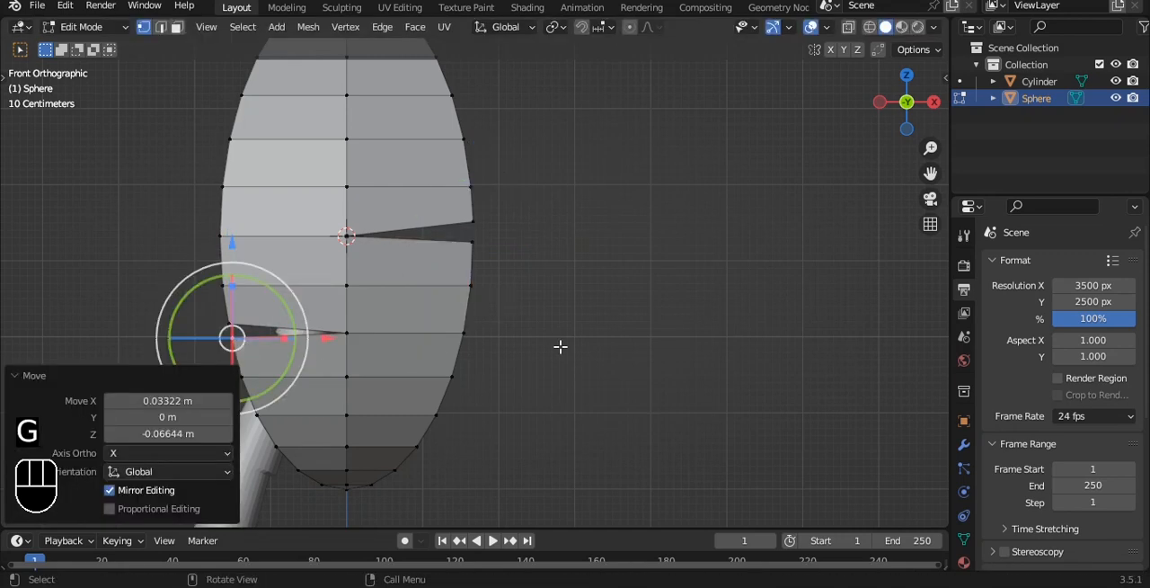
Rip the lower right-edge vertex about -0.1 m on X and -0.11 m on Z, and move its upper counterpart up about 0.089 m
{"action": "left_click", "coordinate": [436, 415]}
{"action": "key", "text": "v"}
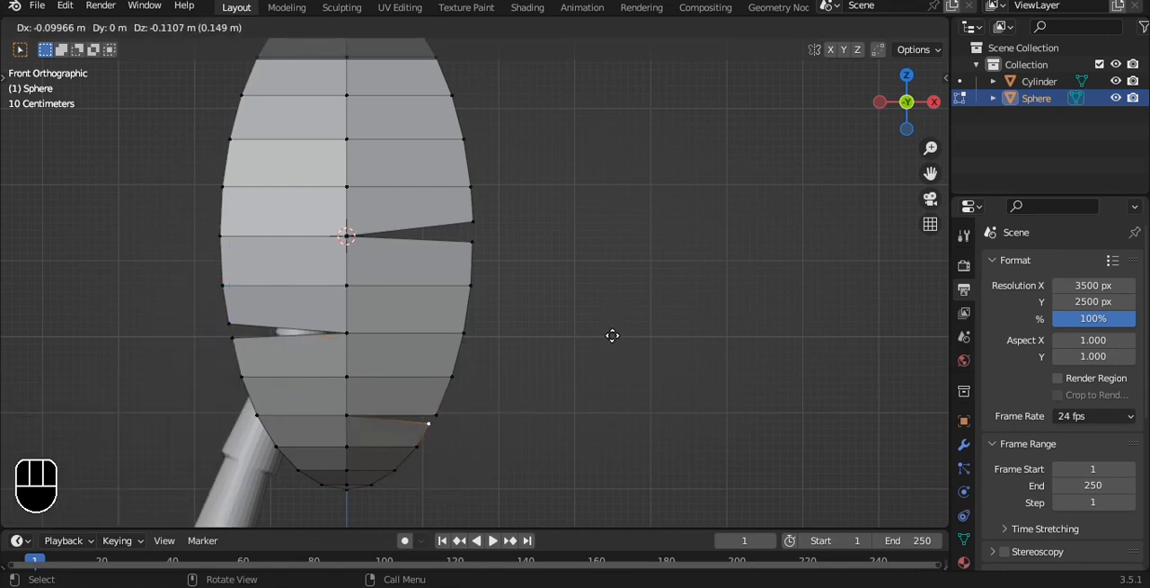
{"action": "left_click", "coordinate": [614, 336]}
{"action": "key", "text": "g"}
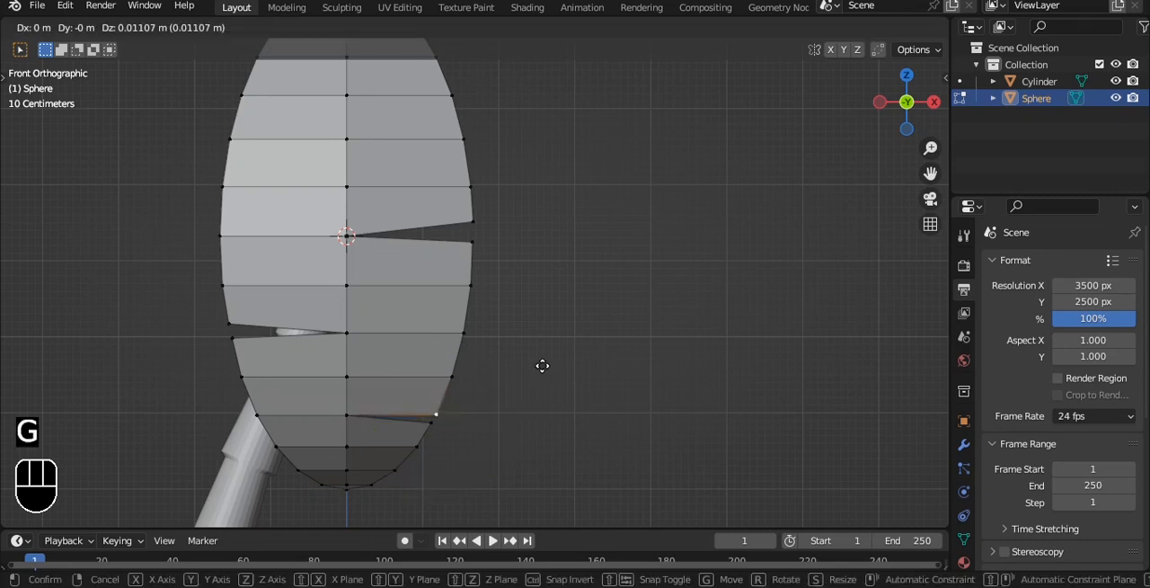
{"action": "left_click", "coordinate": [542, 363]}
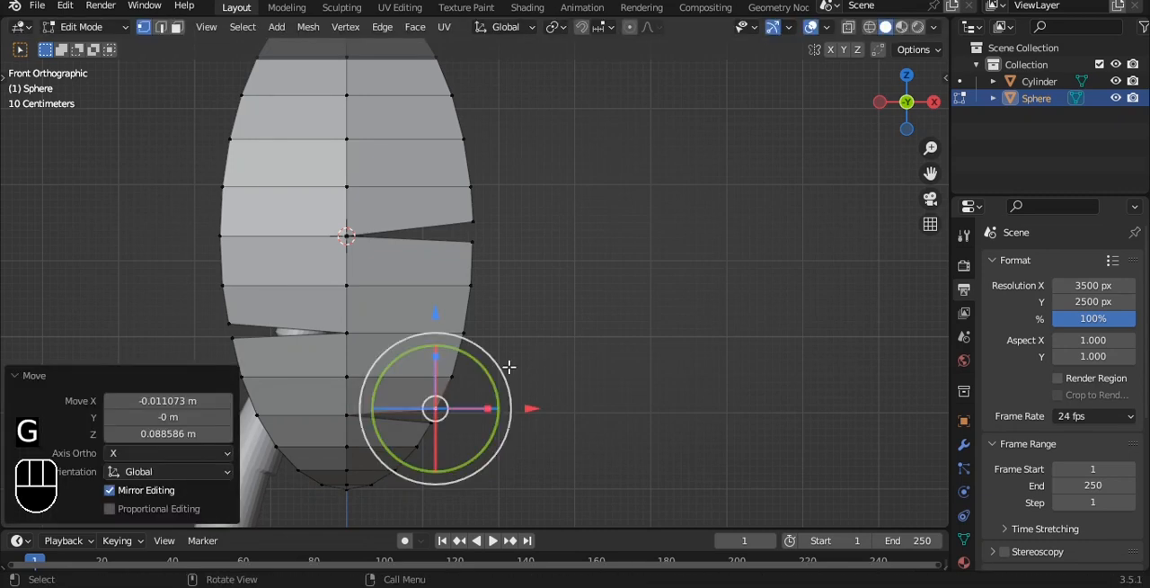
Rip the left-edge vertex two rows above the leaf's middle up about 0.122 m and move its lower counterpart slightly down to widen the slit
{"action": "left_click", "coordinate": [250, 376]}
{"action": "left_click_drag", "start_coordinate": [319, 164], "coordinate": [374, 285], "text": "alt+shift"}
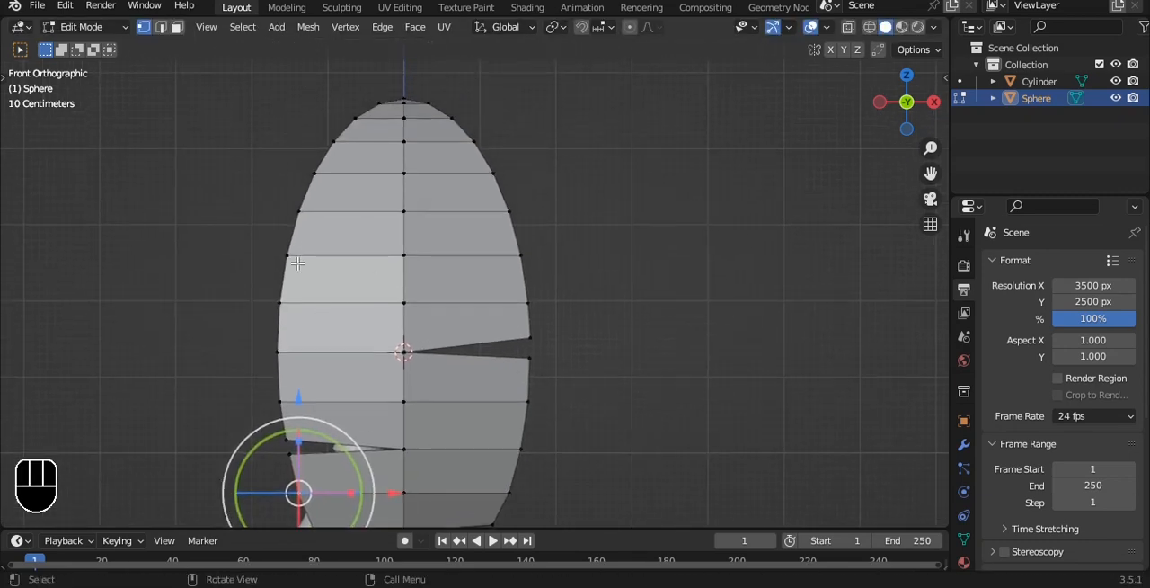
{"action": "left_click", "coordinate": [290, 250]}
{"action": "key", "text": "v"}
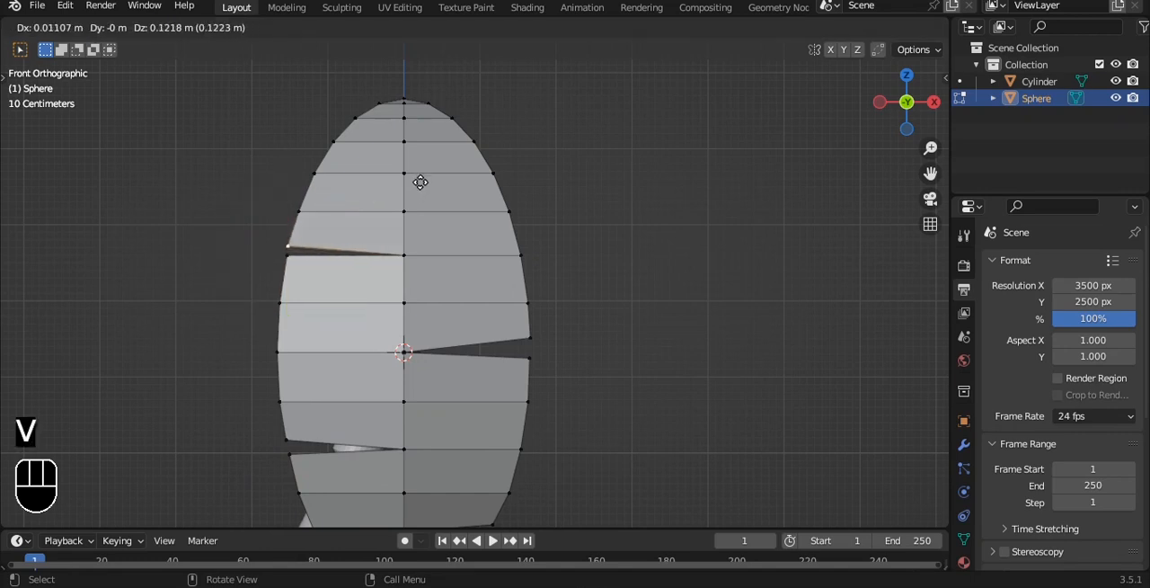
{"action": "left_click", "coordinate": [420, 183]}
{"action": "left_click", "coordinate": [292, 257]}
{"action": "left_click", "coordinate": [295, 260]}
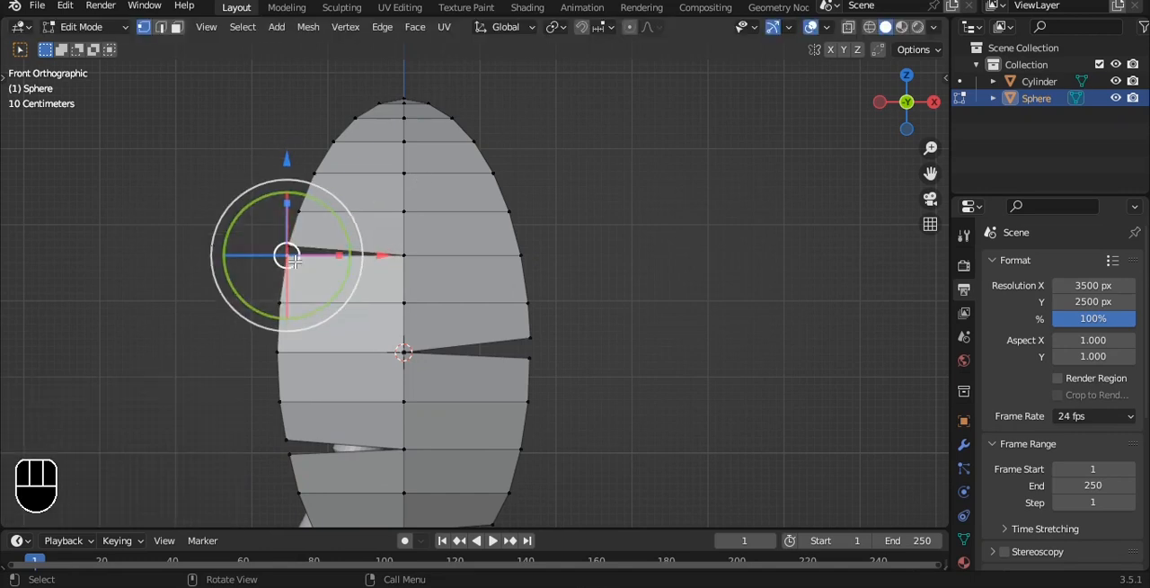
{"action": "key", "text": "g"}
{"action": "left_click", "coordinate": [407, 243]}
Rip the upper right-edge vertex about -0.111 m on X and 0.144 m on Z, and move its lower counterpart 0.022 m on X and -0.055 m on Z
{"action": "left_click", "coordinate": [486, 174]}
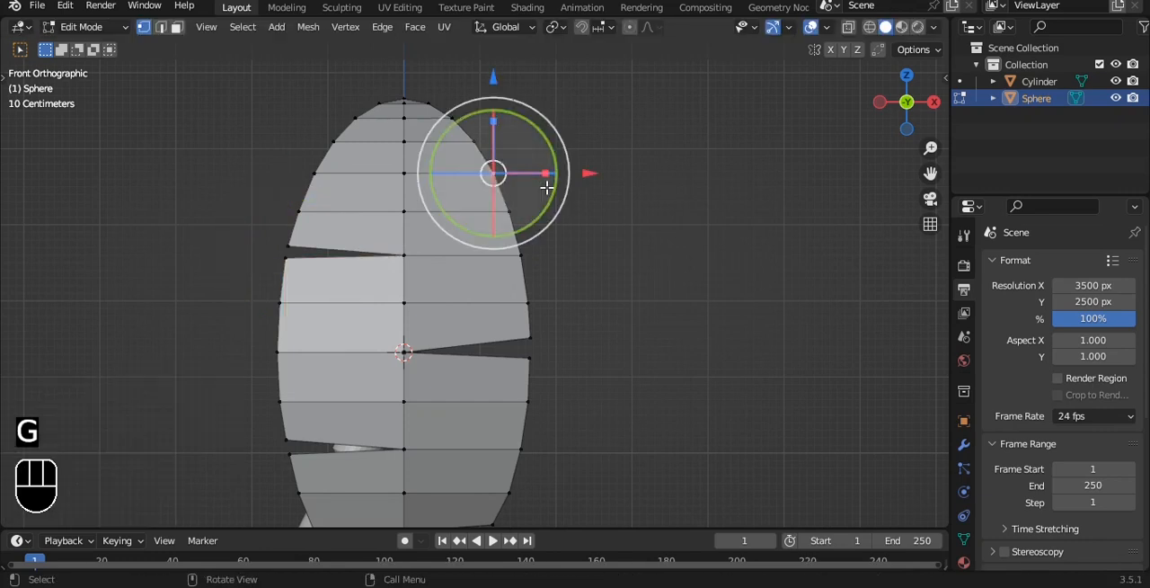
{"action": "key", "text": "v"}
{"action": "left_click", "coordinate": [543, 178]}
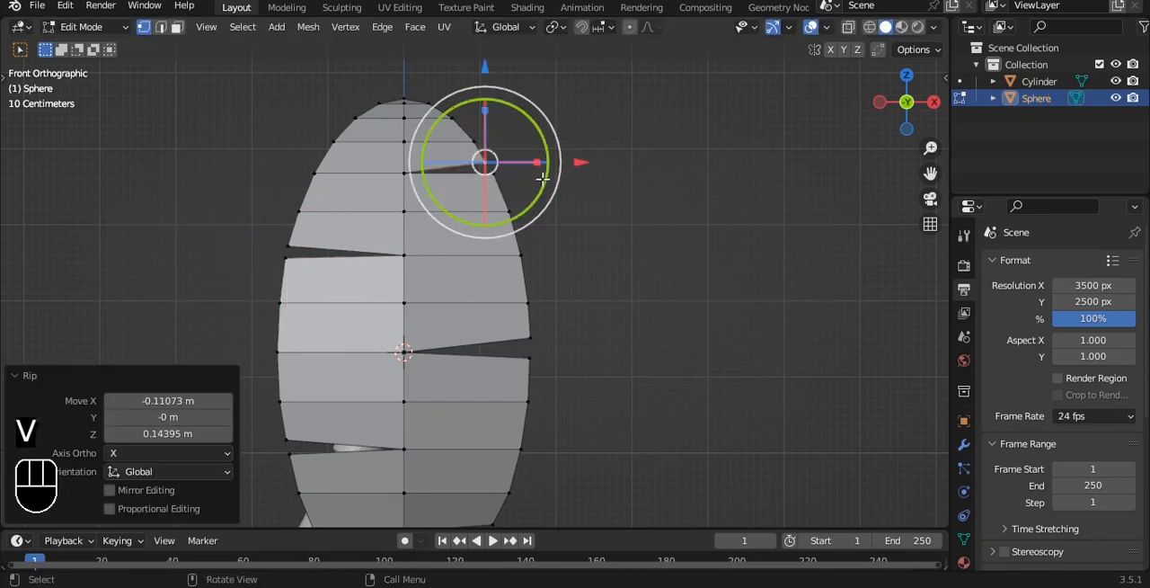
{"action": "left_click", "coordinate": [519, 180]}
{"action": "key", "text": "g"}
{"action": "left_click", "coordinate": [526, 185]}
{"action": "scroll", "coordinate": [525, 190], "scroll_direction": "down", "scroll_amount": 4}
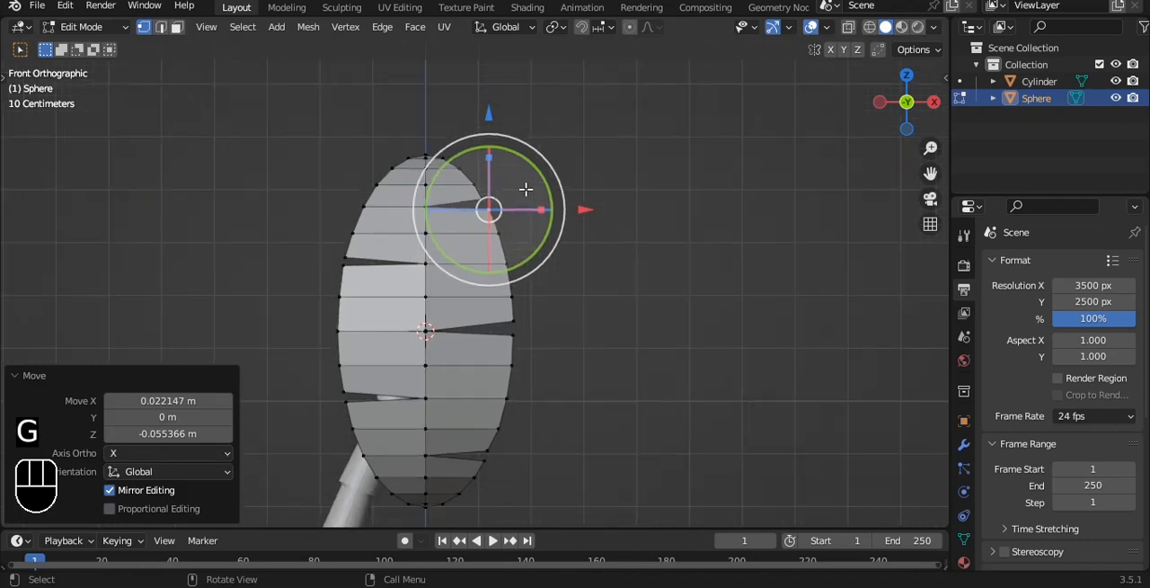
In object mode, add a level 3 subdivision surface to the leaf and shade it auto smooth at 30°
{"action": "key", "text": "Tab"}
{"action": "left_click_drag", "start_coordinate": [528, 252], "coordinate": [531, 215], "text": "alt"}
{"action": "key", "text": "ctrl+3"}
{"action": "right_click", "coordinate": [569, 254]}
{"action": "left_click", "coordinate": [568, 248]}
{"action": "scroll", "coordinate": [566, 259], "scroll_direction": "up", "scroll_amount": 4}
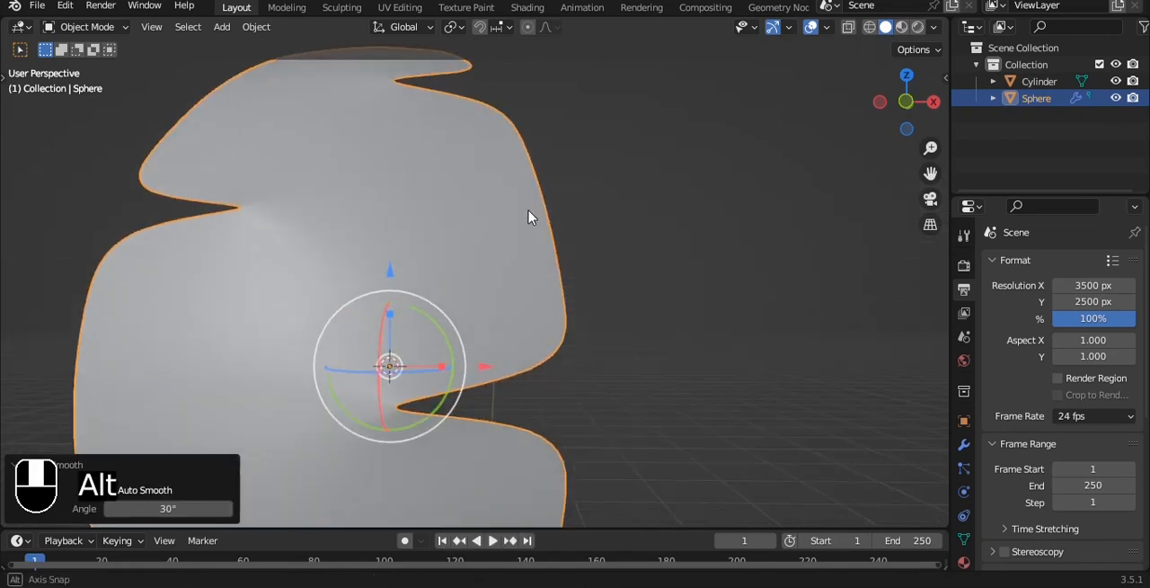
Cut an edge loop into the leaf's upper left section and slide it by a factor of -0.866 toward the outer edge
{"action": "key", "text": "Tab"}
{"action": "scroll", "coordinate": [522, 211], "scroll_direction": "down", "scroll_amount": 4}
{"action": "key", "text": "2"}
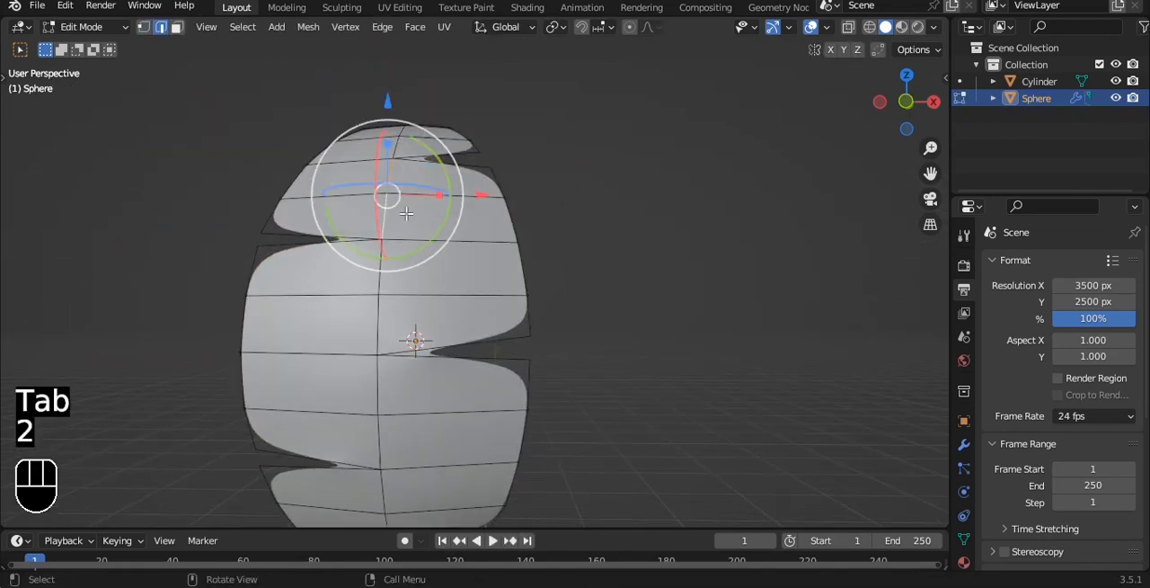
{"action": "key", "text": "a"}
{"action": "key", "text": "Tab"}
{"action": "key", "text": "Tab"}
{"action": "key", "text": "ctrl+r"}
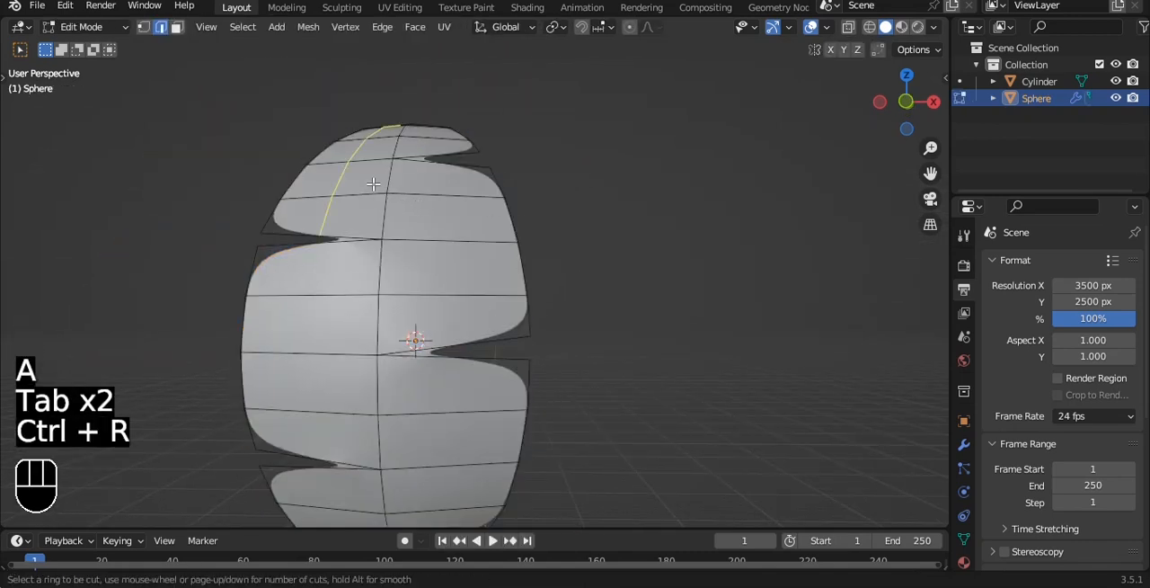
{"action": "left_click", "coordinate": [372, 183]}
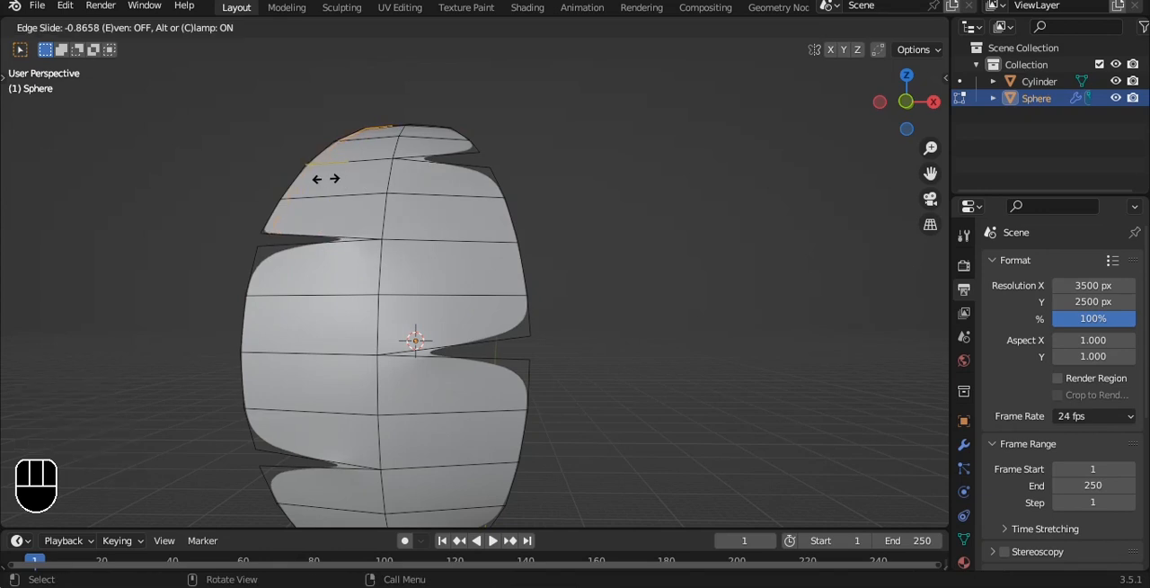
{"action": "left_click", "coordinate": [326, 179]}
Cut an edge loop into the leaf's middle left section and slide it by about -0.79 toward the outer edge
{"action": "left_click_drag", "start_coordinate": [326, 179], "coordinate": [402, 95], "text": "alt+shift"}
{"action": "key", "text": "ctrl+r"}
{"action": "left_click", "coordinate": [396, 176]}
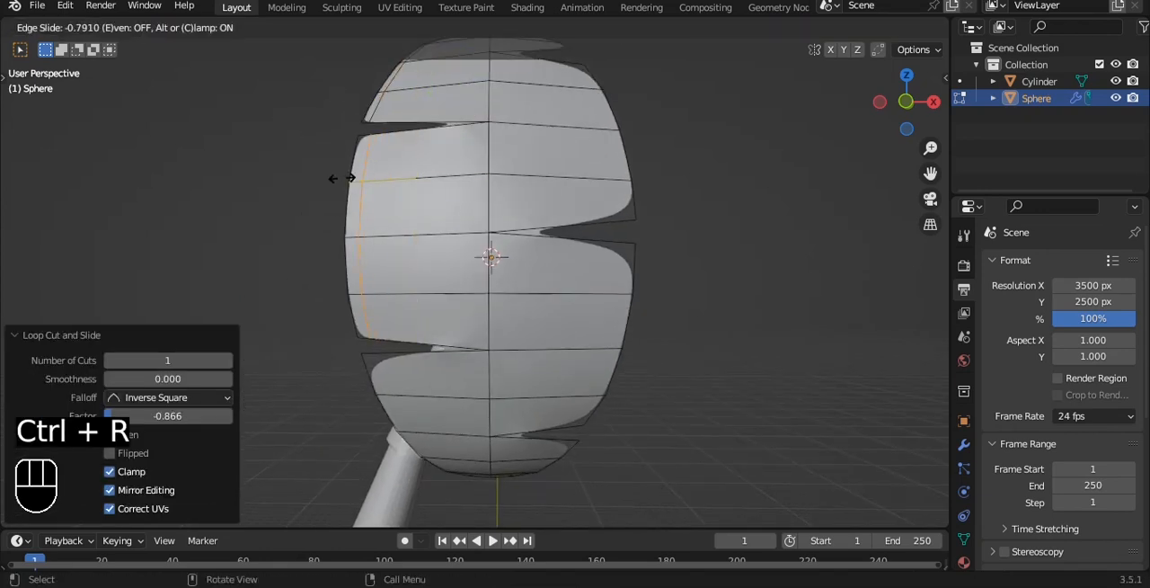
{"action": "left_click", "coordinate": [342, 179]}
Try one more loop cut on the leaf, and undo all the added edge loops
{"action": "key", "text": "ctrl+r"}
{"action": "left_click", "coordinate": [408, 154]}
{"action": "right_click", "coordinate": [439, 153]}
{"action": "key", "text": "ctrl+z"}
{"action": "key", "text": "ctrl+z"}
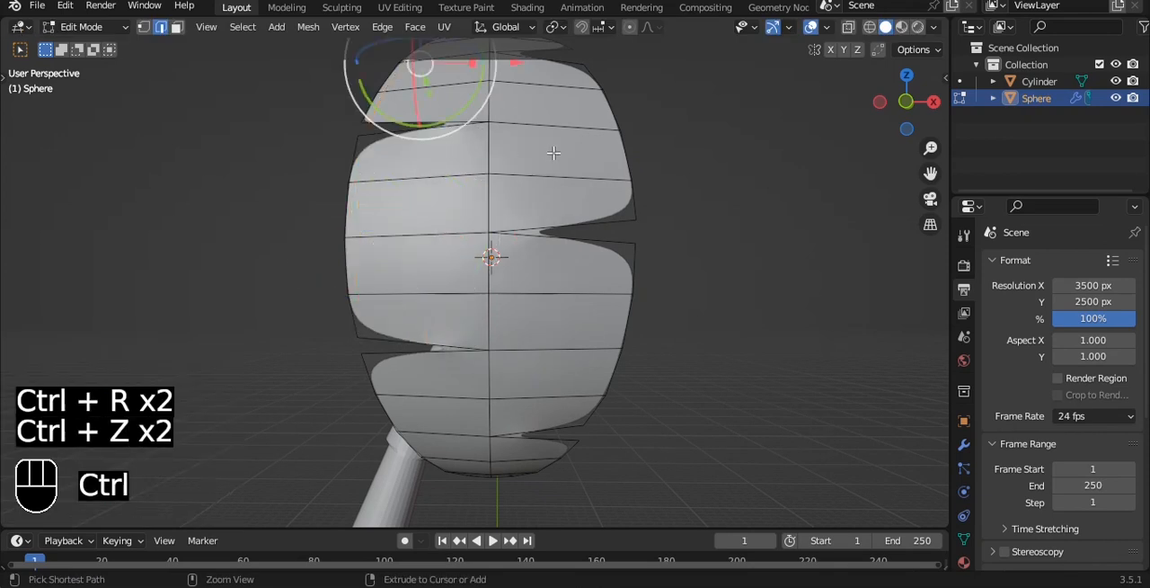
{"action": "key", "text": "Tab"}
{"action": "left_click_drag", "start_coordinate": [641, 146], "coordinate": [626, 167], "text": "alt"}
{"action": "key", "text": "ctrl+z"}
{"action": "key", "text": "ctrl+z"}
{"action": "key", "text": "ctrl+z"}
{"action": "key", "text": "ctrl+z"}
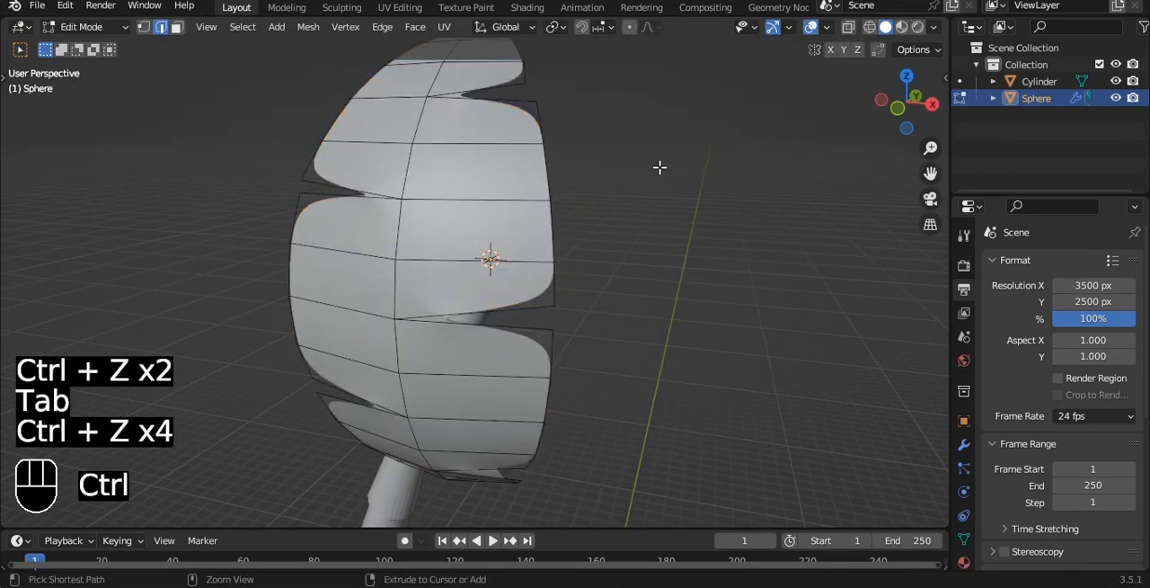
{"action": "key", "text": "ctrl+z"}
Return to object mode and remove the subdivision modifier from the leaf
{"action": "key", "text": "Tab"}
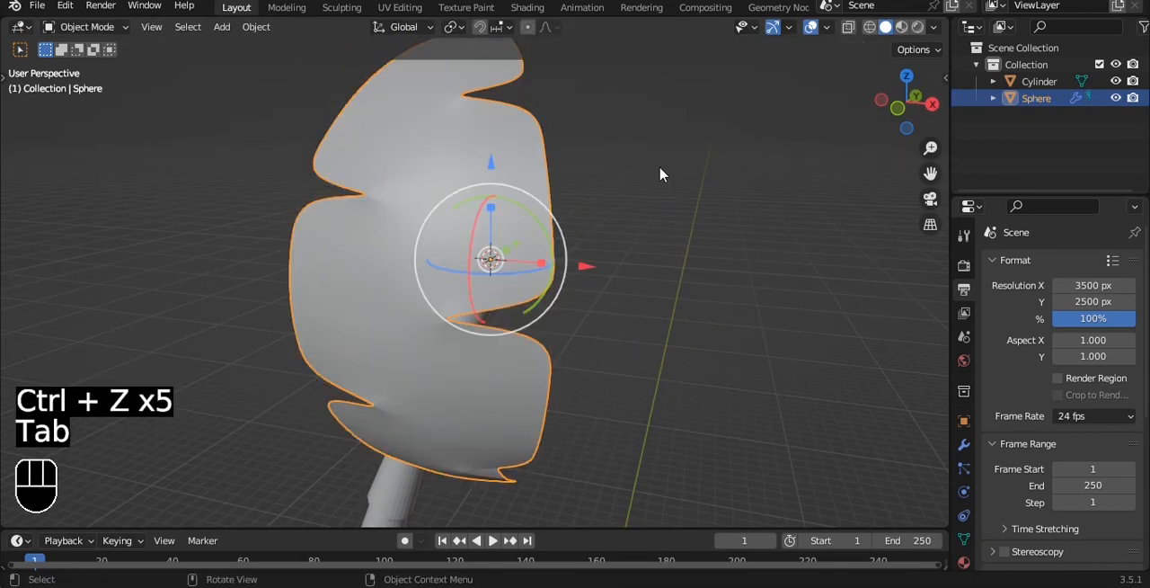
{"action": "left_click", "coordinate": [965, 444]}
{"action": "left_click", "coordinate": [1112, 296]}
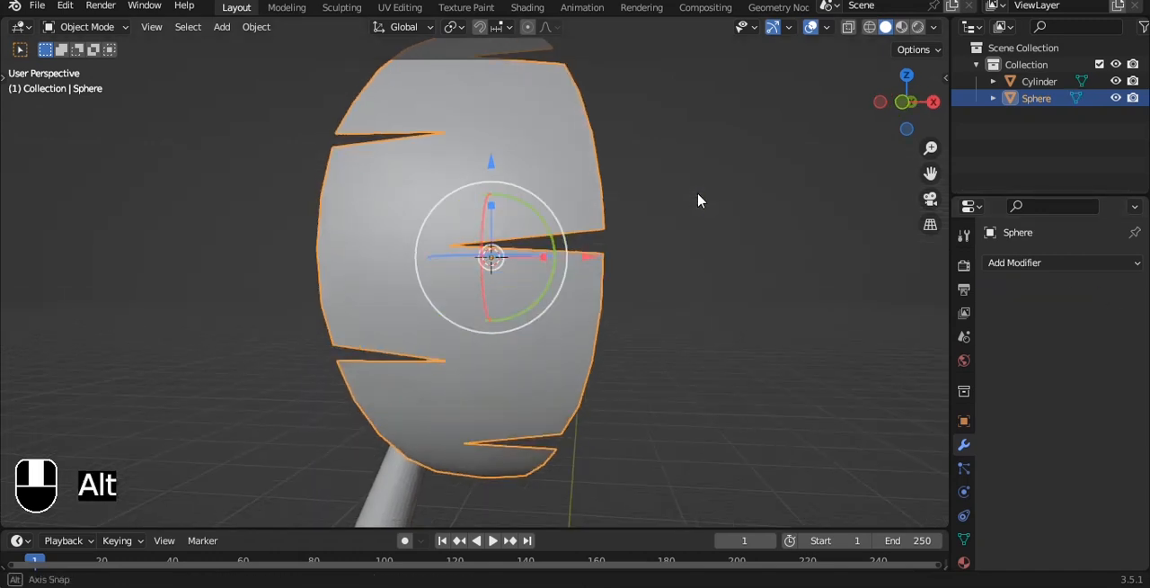
In right view, rotate the leaf about X and move it until its upper tip meets the trunk's top, lowering it about 2.14 m
{"action": "key", "text": "grave"}
{"action": "left_click", "coordinate": [673, 174]}
{"action": "left_click", "coordinate": [608, 227]}
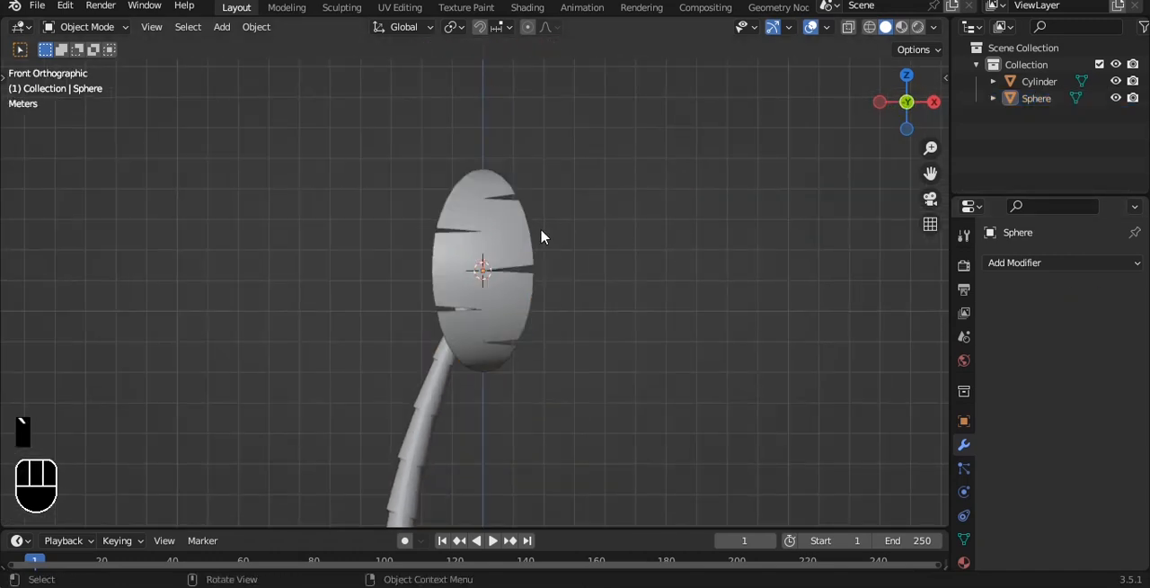
{"action": "left_click", "coordinate": [530, 237]}
{"action": "key", "text": "grave"}
{"action": "left_click", "coordinate": [597, 253]}
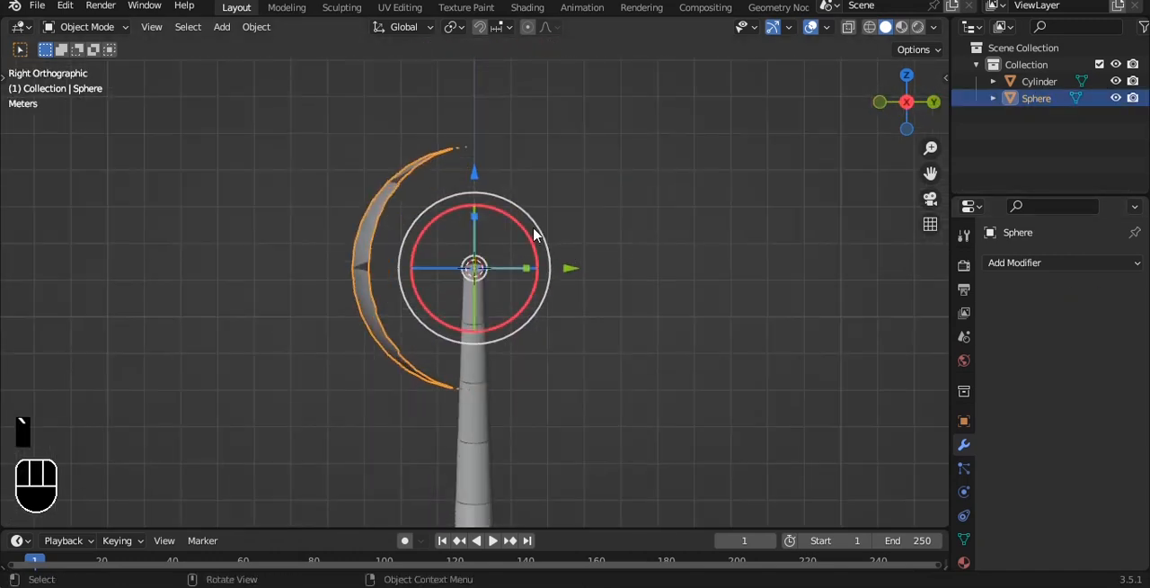
{"action": "left_click_drag", "start_coordinate": [533, 235], "coordinate": [443, 253]}
{"action": "left_click_drag", "start_coordinate": [379, 174], "coordinate": [380, 255]}
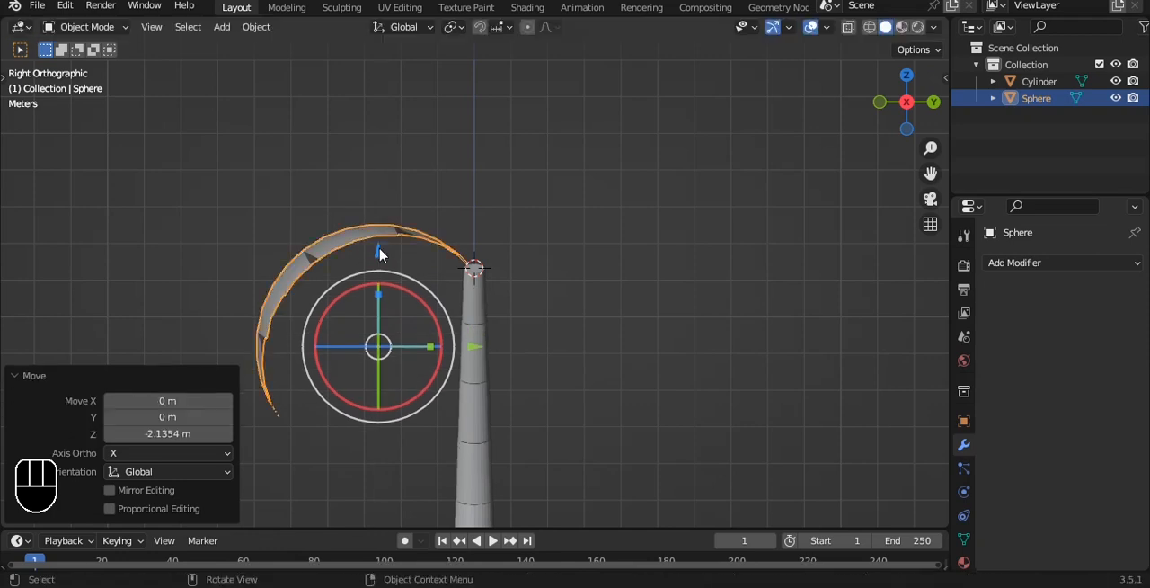
{"action": "mouse_move", "coordinate": [473, 347]}
{"action": "left_mouse_down"}
{"action": "mouse_move", "coordinate": [457, 347]}
{"action": "mouse_move", "coordinate": [470, 348]}
{"action": "left_mouse_up"}
Switch to top view and set the transform pivot point to the 3D cursor
{"action": "key", "text": "grave"}
{"action": "left_click", "coordinate": [607, 300]}
{"action": "key", "text": "grave"}
{"action": "left_click", "coordinate": [600, 199]}
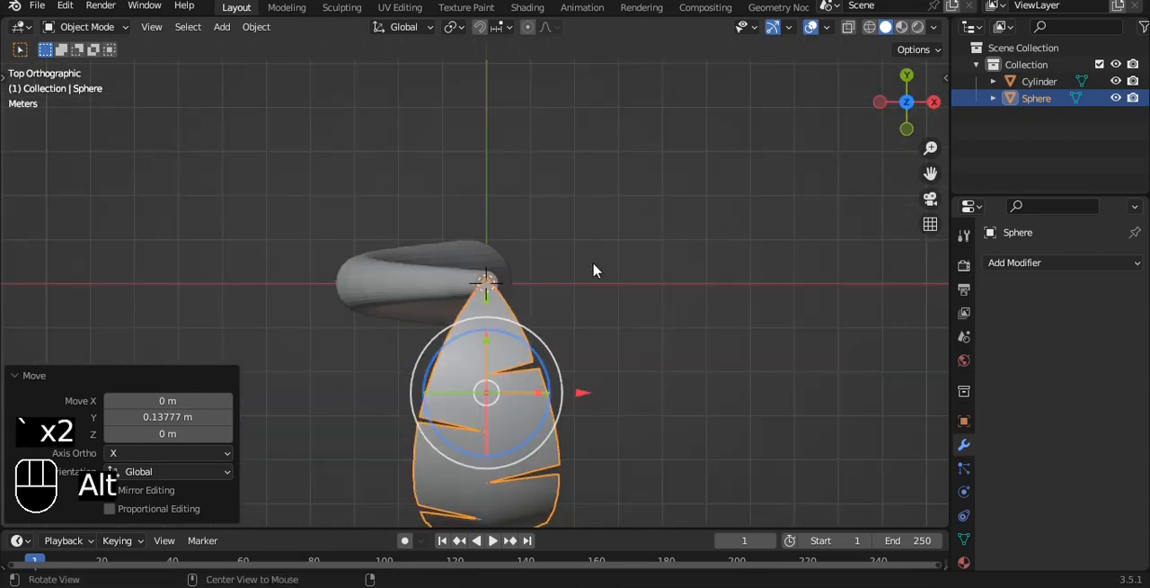
{"action": "left_click", "coordinate": [456, 26]}
{"action": "left_click", "coordinate": [488, 65]}
{"action": "middle_click_drag", "start_coordinate": [579, 260], "coordinate": [575, 221], "text": "shift"}
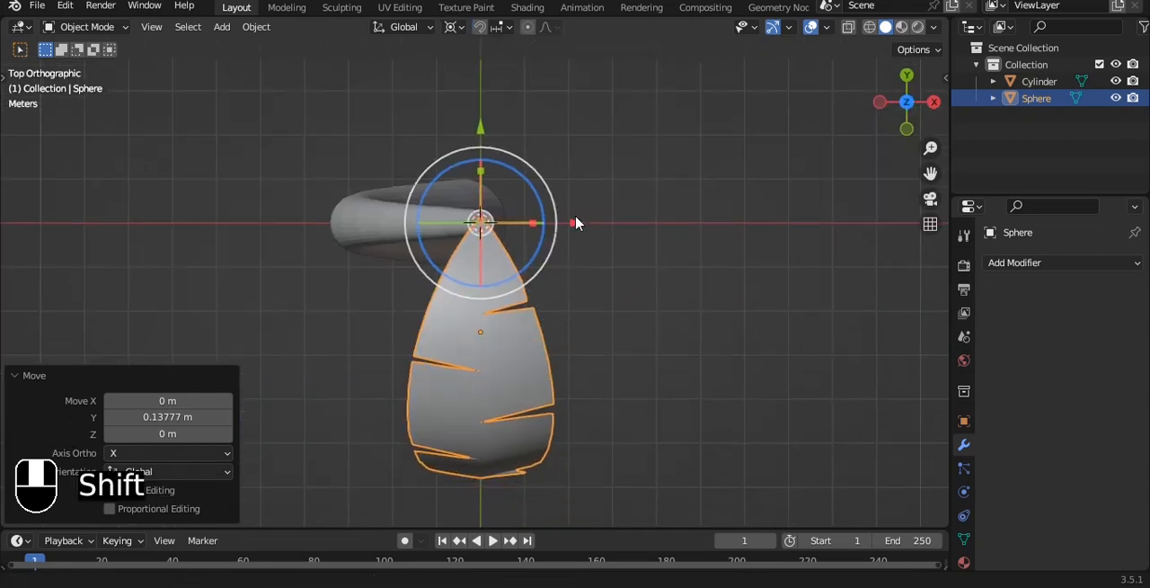
Duplicate the leaf three times, rotating each new copy a further 90° around the 3D cursor to form a cross
{"action": "key", "text": "shift+d"}
{"action": "key", "text": "r"}
{"action": "key", "text": "9"}
{"action": "key", "text": "0"}
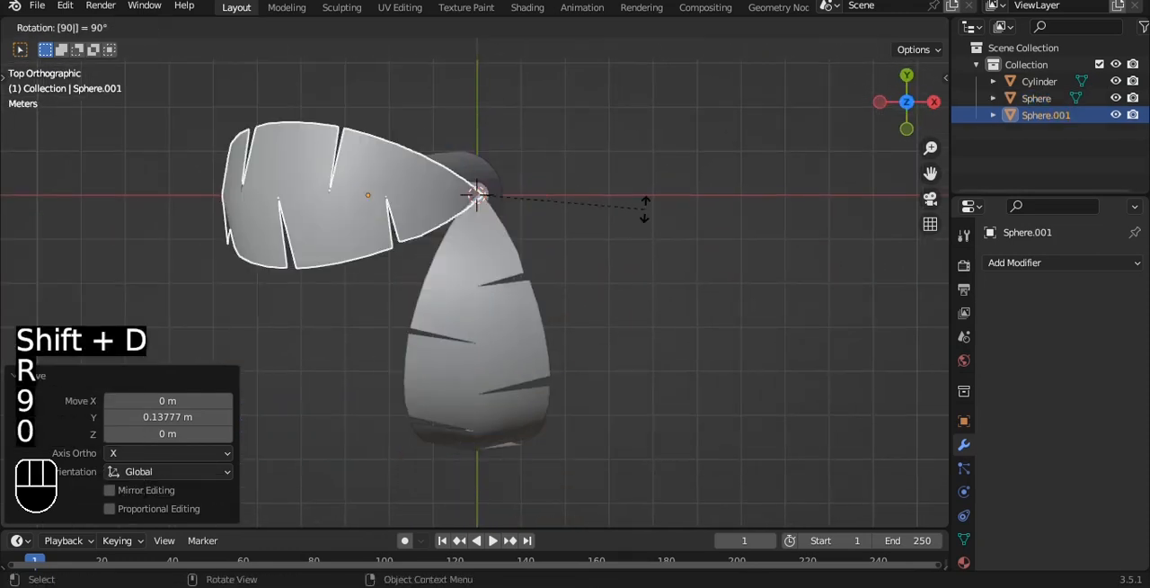
{"action": "left_click", "coordinate": [644, 209]}
{"action": "key", "text": "shift+d"}
{"action": "key", "text": "r"}
{"action": "key", "text": "9"}
{"action": "key", "text": "0"}
{"action": "left_click", "coordinate": [644, 209]}
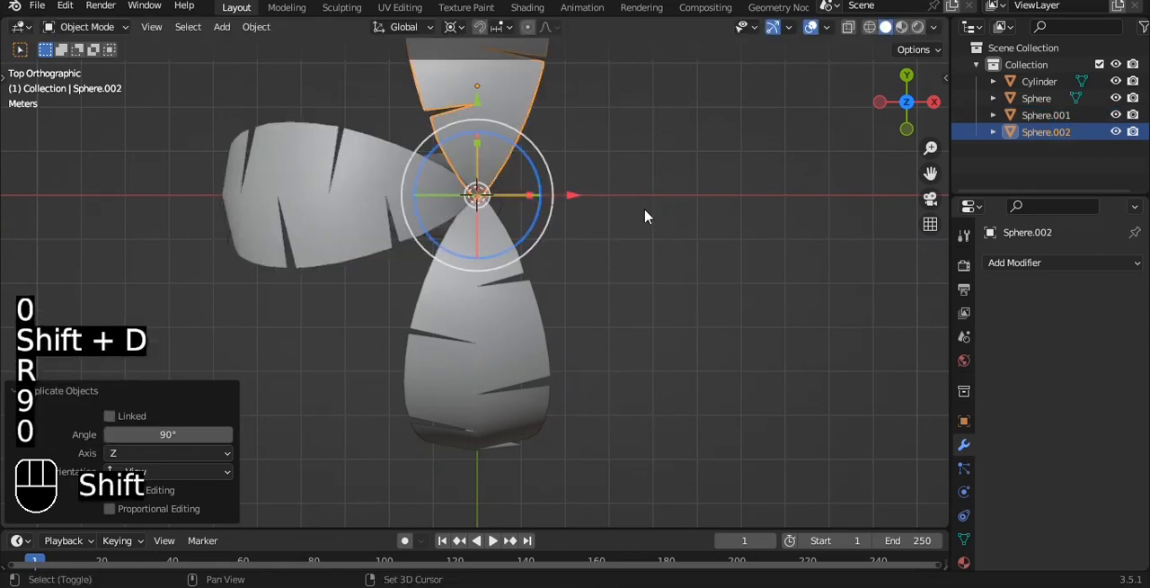
{"action": "key", "text": "shift+d"}
{"action": "key", "text": "r"}
{"action": "key", "text": "9"}
{"action": "key", "text": "0"}
{"action": "left_click", "coordinate": [643, 211]}
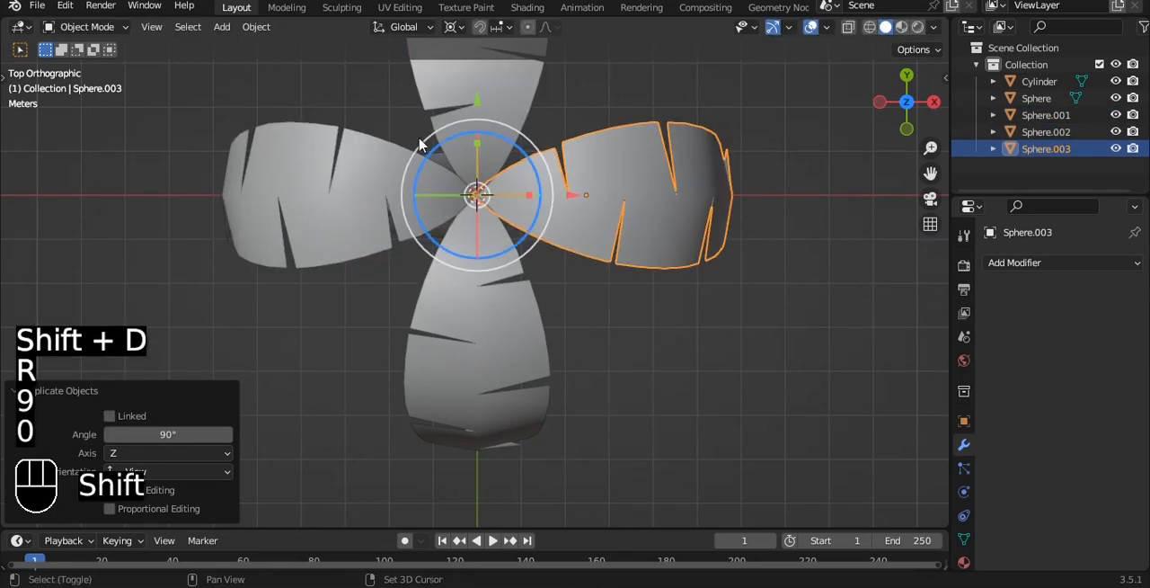
Select all four leaves and join them into one object
{"action": "left_click", "coordinate": [386, 206], "text": "shift"}
{"action": "left_click", "coordinate": [478, 99], "text": "shift"}
{"action": "left_click", "coordinate": [488, 335], "text": "shift"}
{"action": "key", "text": "ctrl+j"}
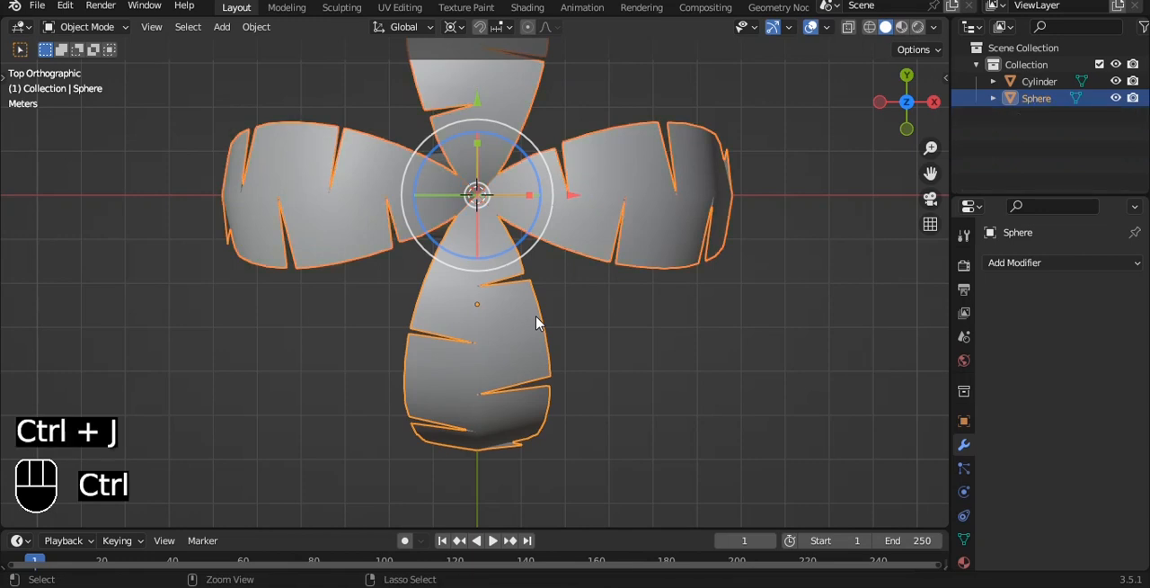
Duplicate the joined leaf ring and rotate the copy 45° around the 3D cursor
{"action": "key", "text": "shift+d"}
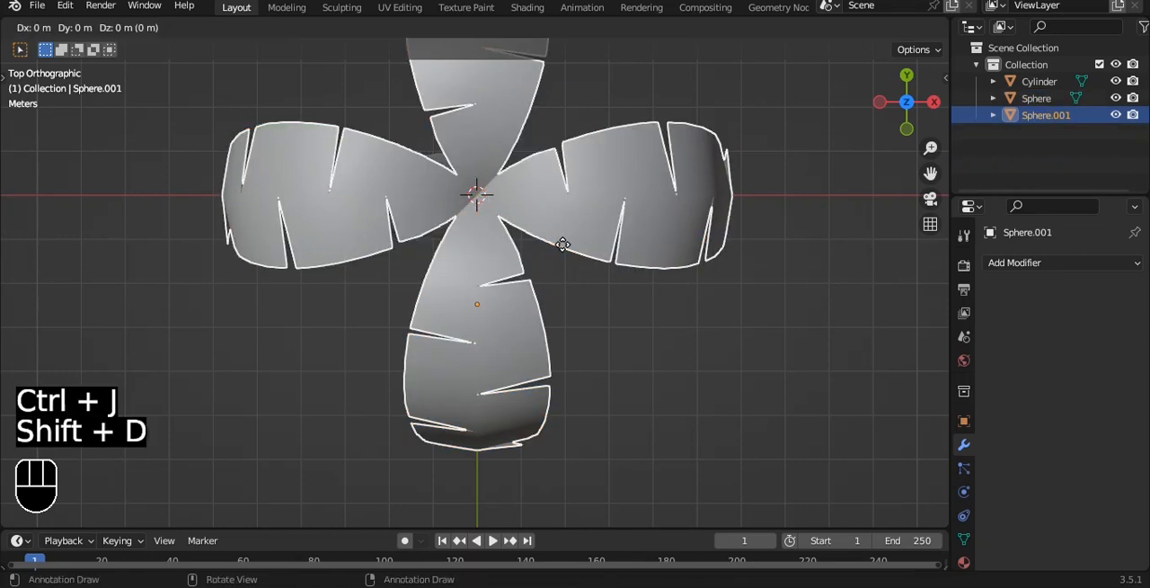
{"action": "key", "text": "r"}
{"action": "key", "text": "4"}
{"action": "key", "text": "5"}
{"action": "left_click", "coordinate": [689, 357]}
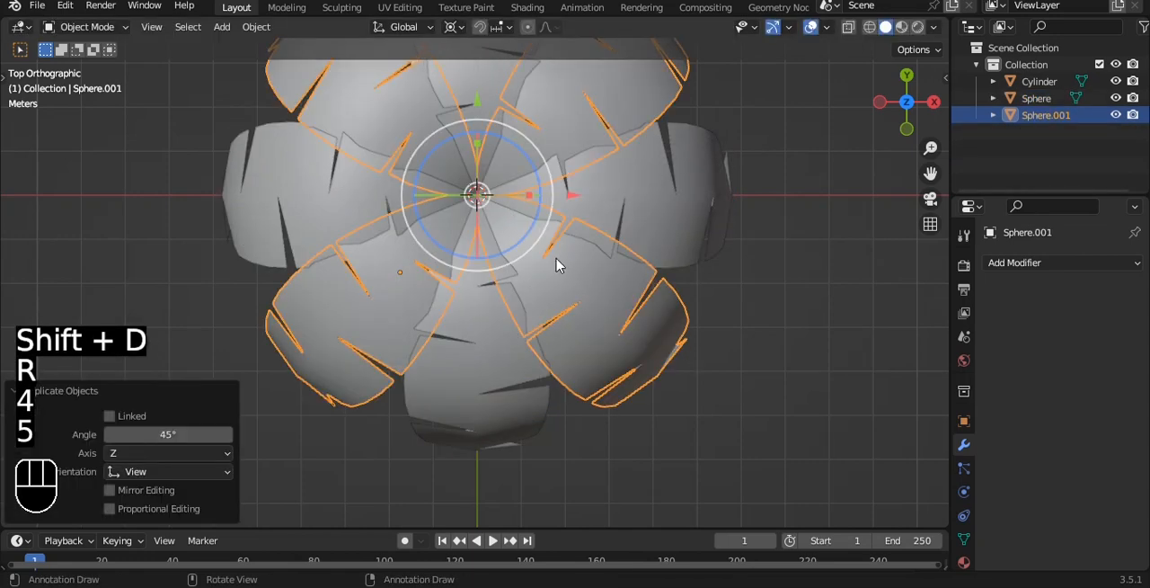
Lower the duplicated leaf ring about 0.47 m along Z, deselect it and check the crown in perspective
{"action": "key", "text": "g"}
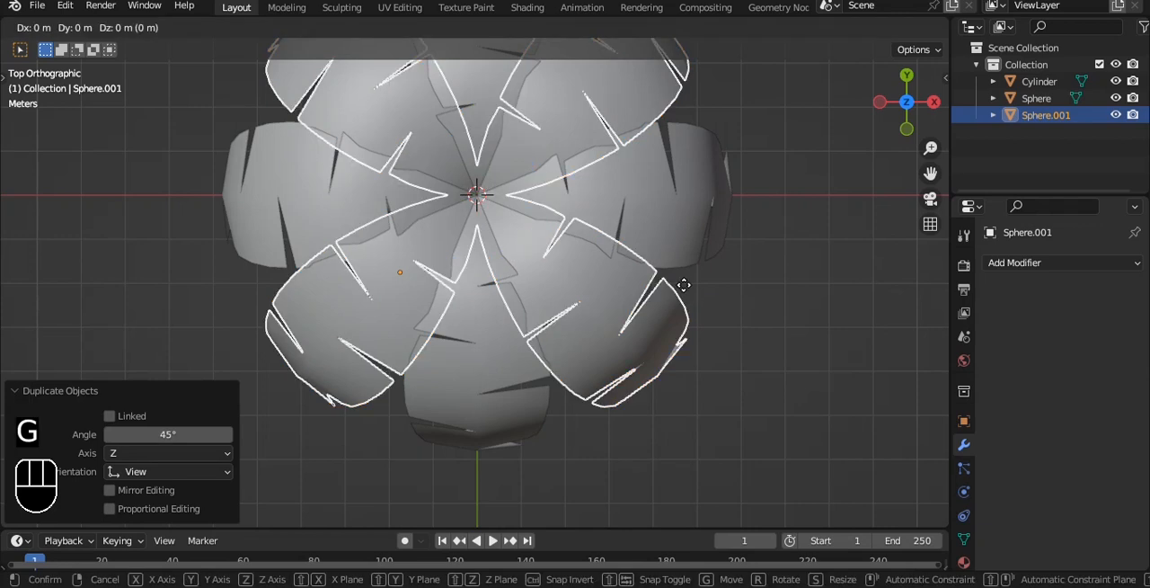
{"action": "key", "text": "z"}
{"action": "key", "text": "Up"}
{"action": "key", "text": "Up"}
{"action": "key", "text": "Up"}
{"action": "key", "text": "Up"}
{"action": "key", "text": "Up"}
{"action": "key", "text": "Up"}
{"action": "key", "text": "Up"}
{"action": "key", "text": "Up"}
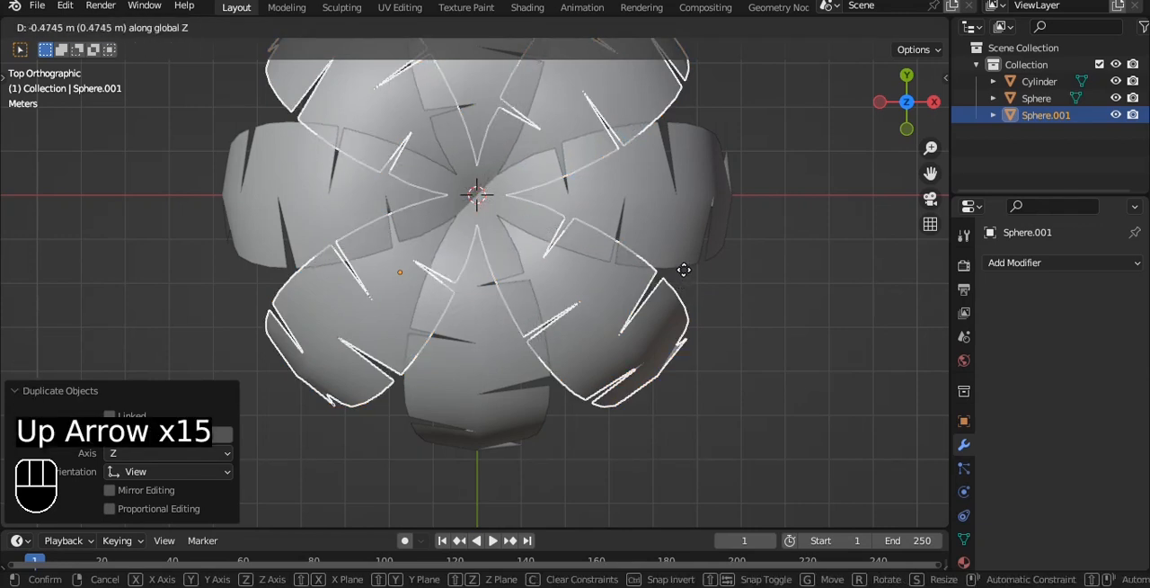
{"action": "left_click", "coordinate": [684, 270]}
{"action": "left_click", "coordinate": [747, 378]}
{"action": "left_click_drag", "start_coordinate": [747, 378], "coordinate": [704, 193], "text": "alt"}
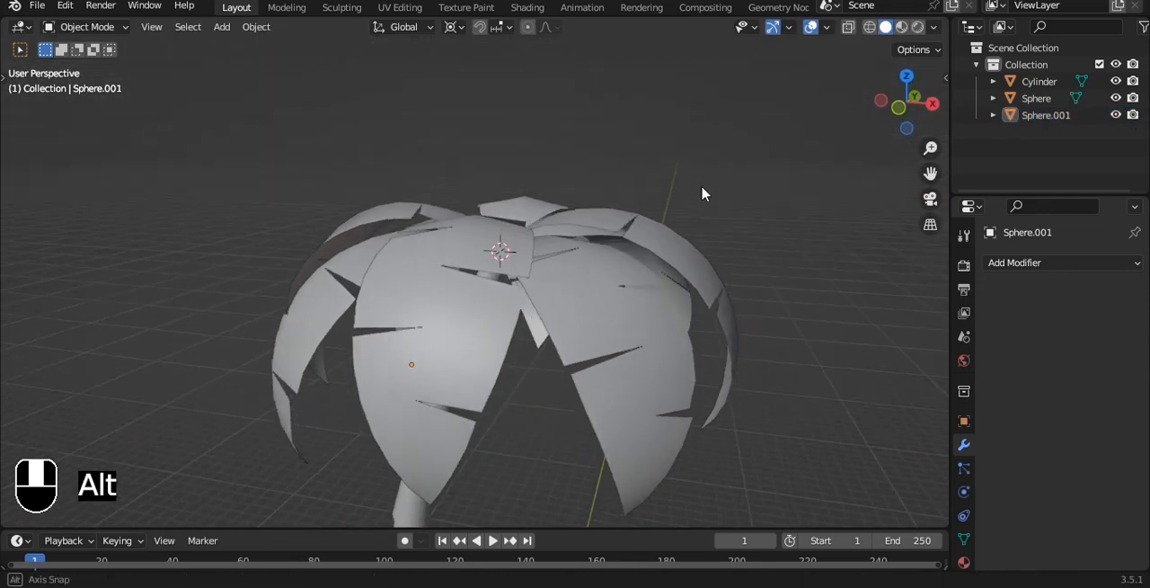
Reselect the lower leaf ring, raise it about 0.11 m along Z and deselect it
{"action": "key", "text": "ctrl+z"}
{"action": "scroll", "coordinate": [686, 231], "scroll_direction": "up", "scroll_amount": 1}
{"action": "key", "text": "g"}
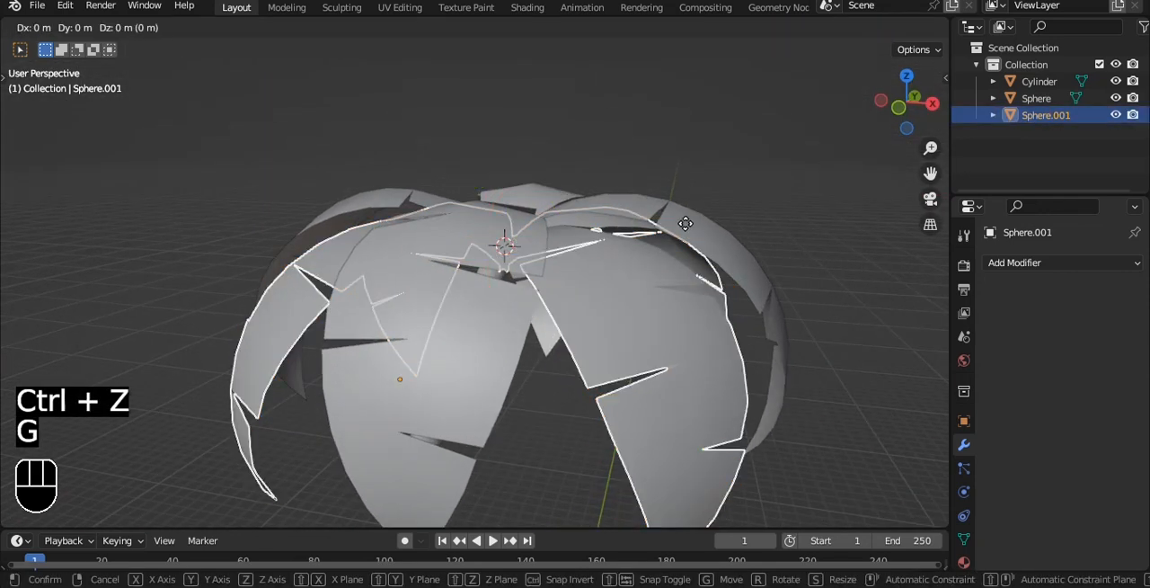
{"action": "key", "text": "z"}
{"action": "key", "text": "Up"}
{"action": "key", "text": "Up"}
{"action": "key", "text": "Up"}
{"action": "key", "text": "Up"}
{"action": "key", "text": "Up"}
{"action": "key", "text": "Up"}
{"action": "key", "text": "Down"}
{"action": "key", "text": "Down"}
{"action": "key", "text": "Down"}
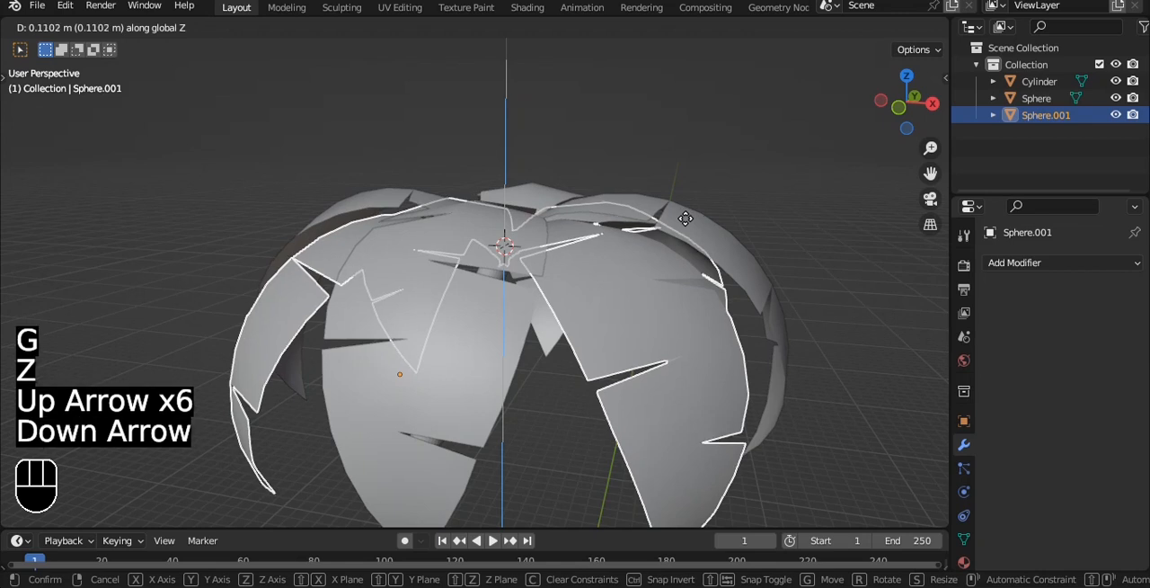
{"action": "key", "text": "Return"}
{"action": "left_click", "coordinate": [740, 218]}
Select both leaf rings, join them into one crown object and save the file
{"action": "left_click_drag", "start_coordinate": [740, 218], "coordinate": [758, 279], "text": "alt"}
{"action": "left_click_drag", "start_coordinate": [687, 284], "coordinate": [709, 207], "text": "alt"}
{"action": "left_click_drag", "start_coordinate": [507, 164], "coordinate": [599, 361]}
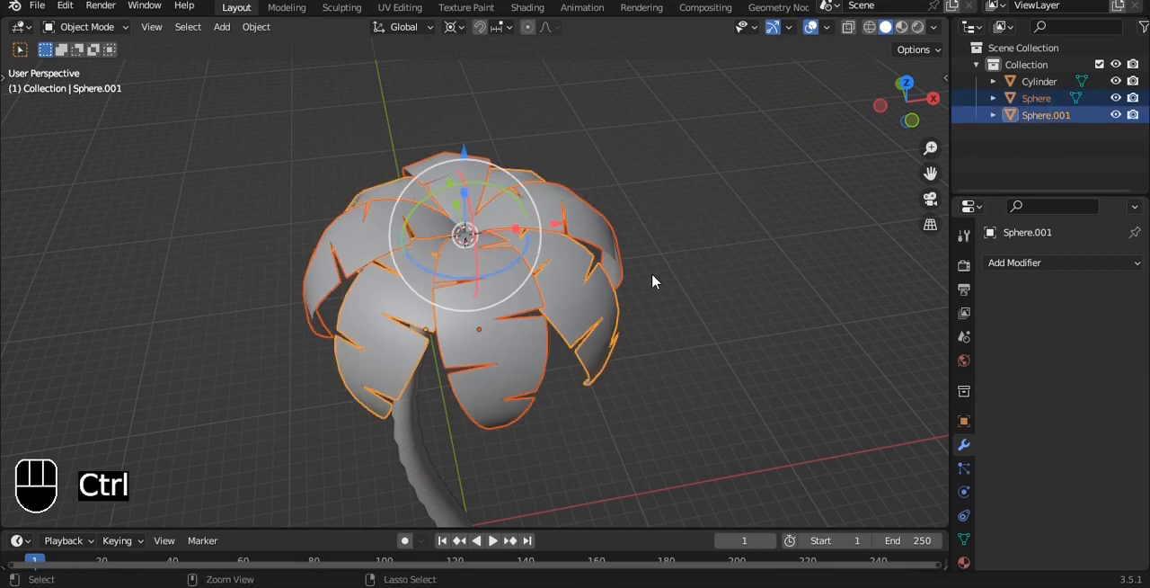
{"action": "key", "text": "ctrl+j"}
{"action": "key", "text": "ctrl+s"}
Tilt the joined crown clockwise around the 3D cursor in front view and deselect it
{"action": "key", "text": "grave"}
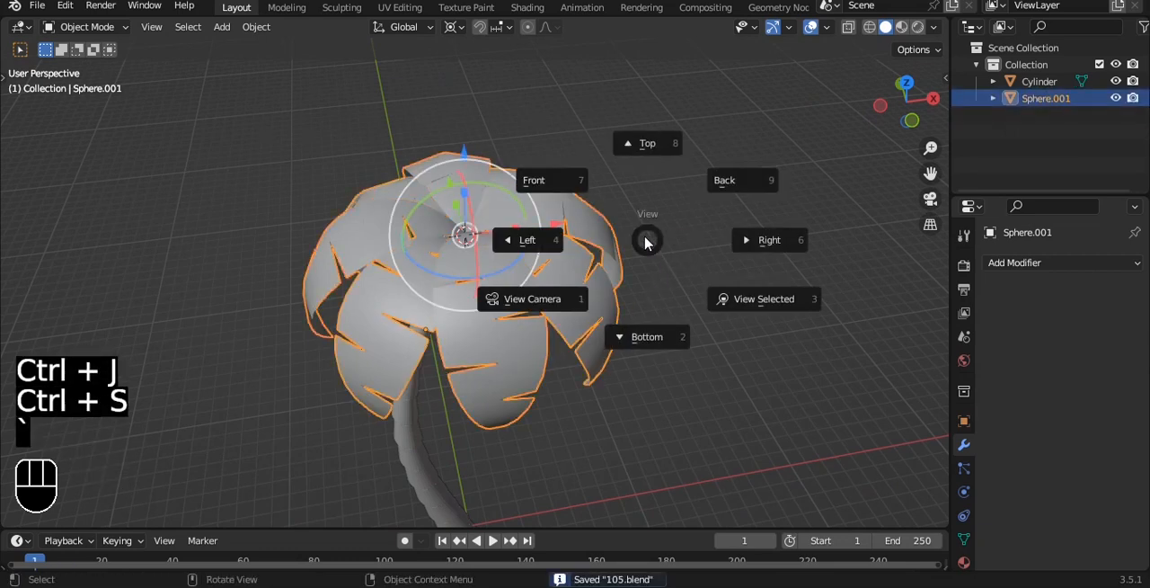
{"action": "left_click", "coordinate": [611, 211]}
{"action": "scroll", "coordinate": [593, 200], "scroll_direction": "down", "scroll_amount": 3}
{"action": "left_click_drag", "start_coordinate": [565, 188], "coordinate": [578, 151], "text": "alt+shift"}
{"action": "scroll", "coordinate": [535, 188], "scroll_direction": "up", "scroll_amount": 1}
{"action": "key", "text": "r"}
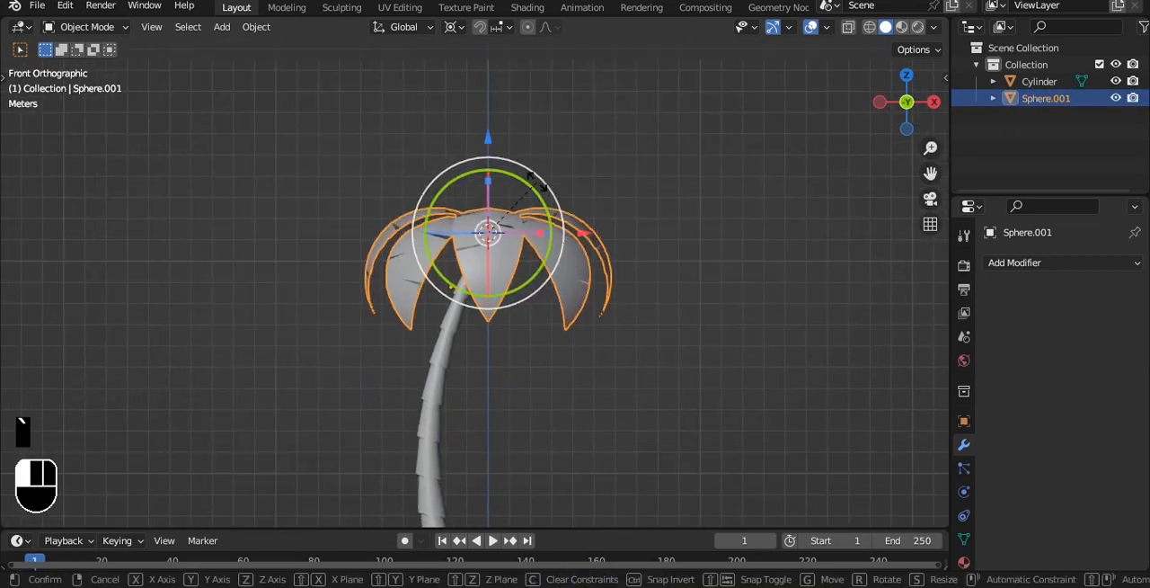
{"action": "scroll", "coordinate": [573, 208], "scroll_direction": "up", "scroll_amount": 5}
{"action": "left_click_drag", "start_coordinate": [558, 208], "coordinate": [649, 142]}
{"action": "left_click", "coordinate": [752, 208]}
Check the tilted crown in perspective, return to the front view and save the file
{"action": "left_click_drag", "start_coordinate": [753, 208], "coordinate": [633, 280], "text": "alt"}
{"action": "key", "text": "grave"}
{"action": "left_click", "coordinate": [617, 225]}
{"action": "scroll", "coordinate": [617, 226], "scroll_direction": "down", "scroll_amount": 5}
{"action": "key", "text": "grave"}
{"action": "left_click", "coordinate": [584, 190]}
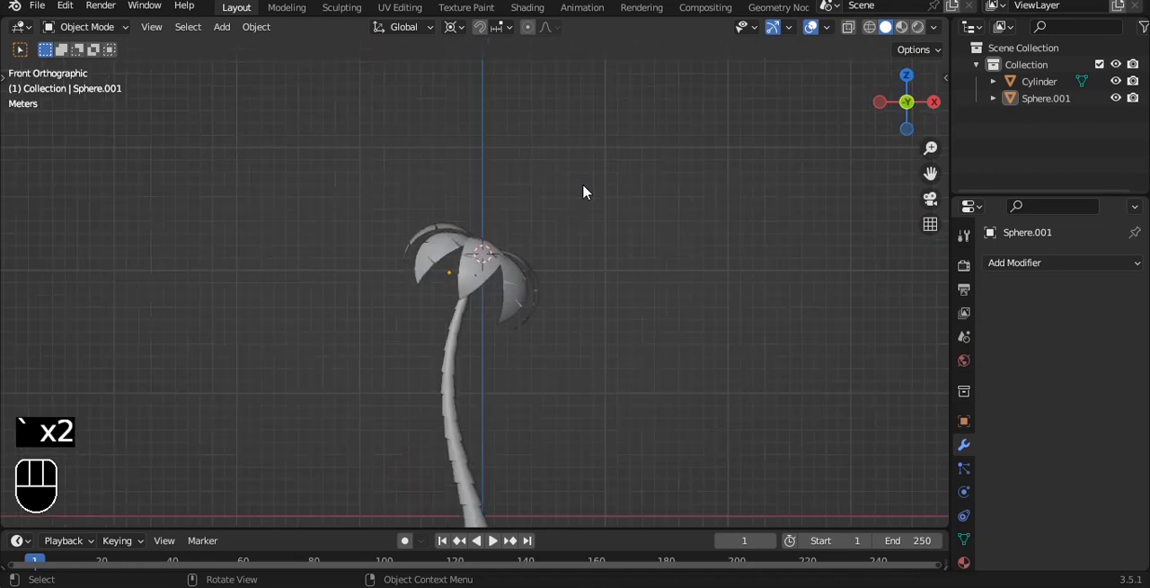
{"action": "key", "text": "ctrl+s"}
{"action": "key", "text": "ctrl+s"}
Scale the leaf crown up about 1.4 times around the 3D cursor, deselect it and save the file
{"action": "scroll", "coordinate": [542, 293], "scroll_direction": "up", "scroll_amount": 4}
{"action": "left_click", "coordinate": [524, 232]}
{"action": "key", "text": "s"}
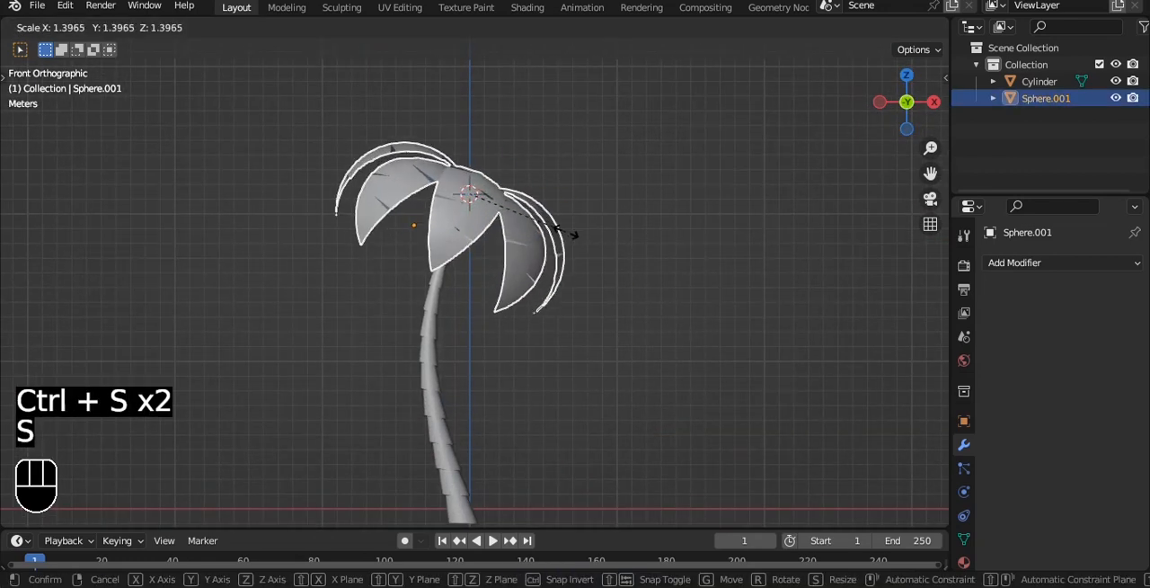
{"action": "left_click", "coordinate": [568, 236]}
{"action": "left_click", "coordinate": [611, 172]}
{"action": "left_click_drag", "start_coordinate": [610, 171], "coordinate": [608, 174], "text": "alt+shift"}
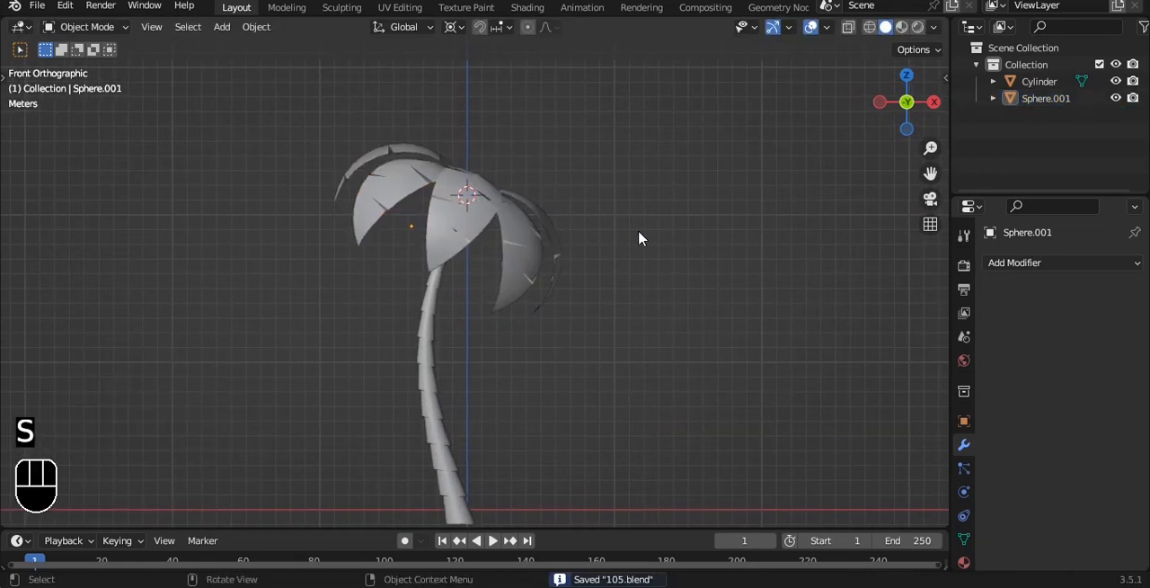
Enlarge the leaf crown further by a factor of about 1.3
{"action": "scroll", "coordinate": [638, 231], "scroll_direction": "down", "scroll_amount": 3}
{"action": "left_click_drag", "start_coordinate": [632, 232], "coordinate": [608, 241], "text": "alt"}
{"action": "left_click", "coordinate": [519, 252]}
{"action": "key", "text": "s"}
{"action": "left_click", "coordinate": [557, 252]}
Shrink the leaf crown to about 0.88 of its size in front view and save the file
{"action": "key", "text": "grave"}
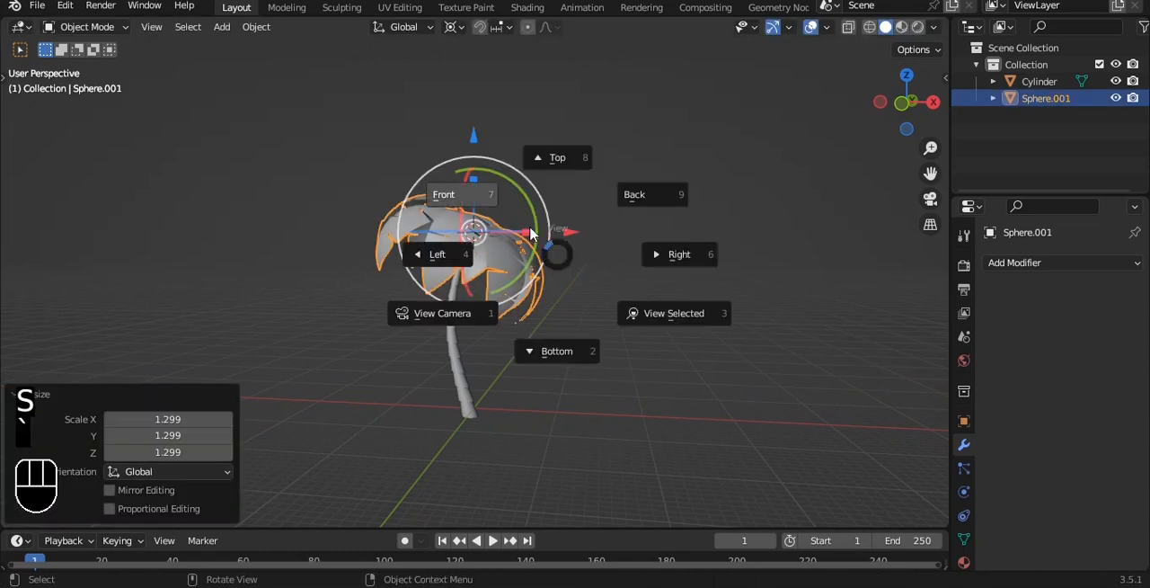
{"action": "left_click", "coordinate": [530, 233]}
{"action": "key", "text": "s"}
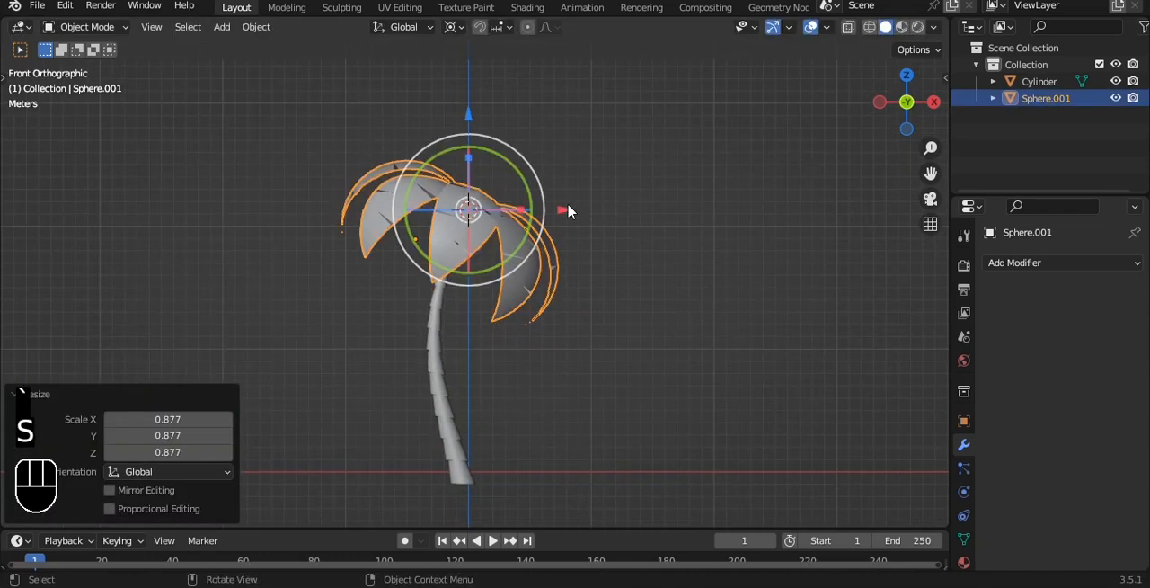
{"action": "left_click_drag", "start_coordinate": [539, 167], "coordinate": [536, 161]}
{"action": "left_click", "coordinate": [583, 175]}
{"action": "scroll", "coordinate": [594, 198], "scroll_direction": "down", "scroll_amount": 2}
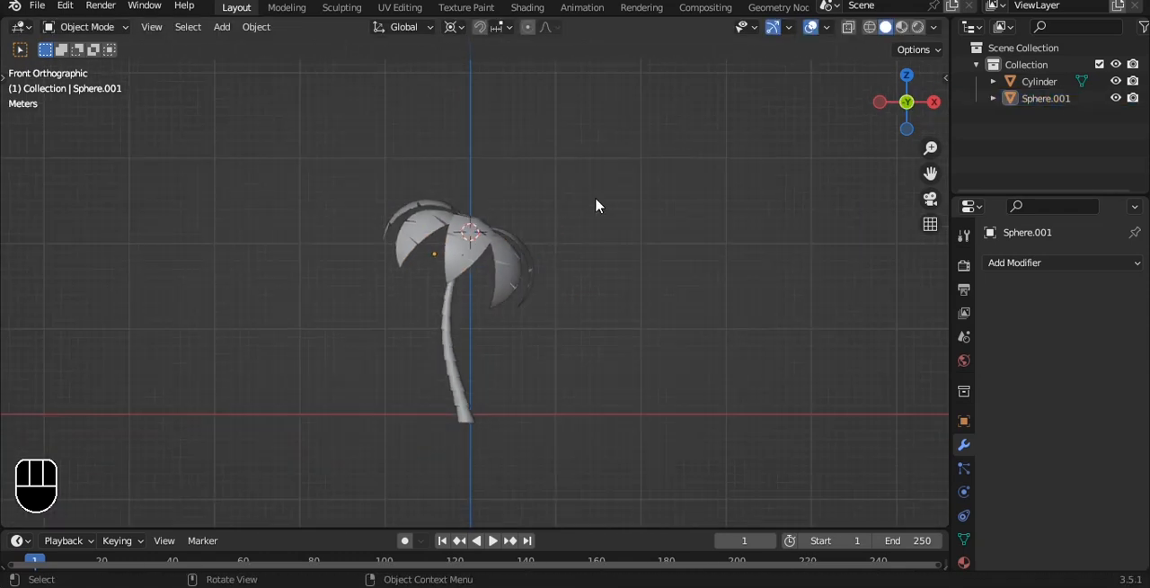
{"action": "key", "text": "ctrl+s"}
Select the trunk and crown together and raise them slightly along Z so the trunk base sits above the ground line
{"action": "left_click_drag", "start_coordinate": [619, 177], "coordinate": [614, 130], "text": "alt+shift"}
{"action": "left_click_drag", "start_coordinate": [594, 77], "coordinate": [290, 381]}
{"action": "left_click_drag", "start_coordinate": [559, 298], "coordinate": [559, 341], "text": "alt+shift"}
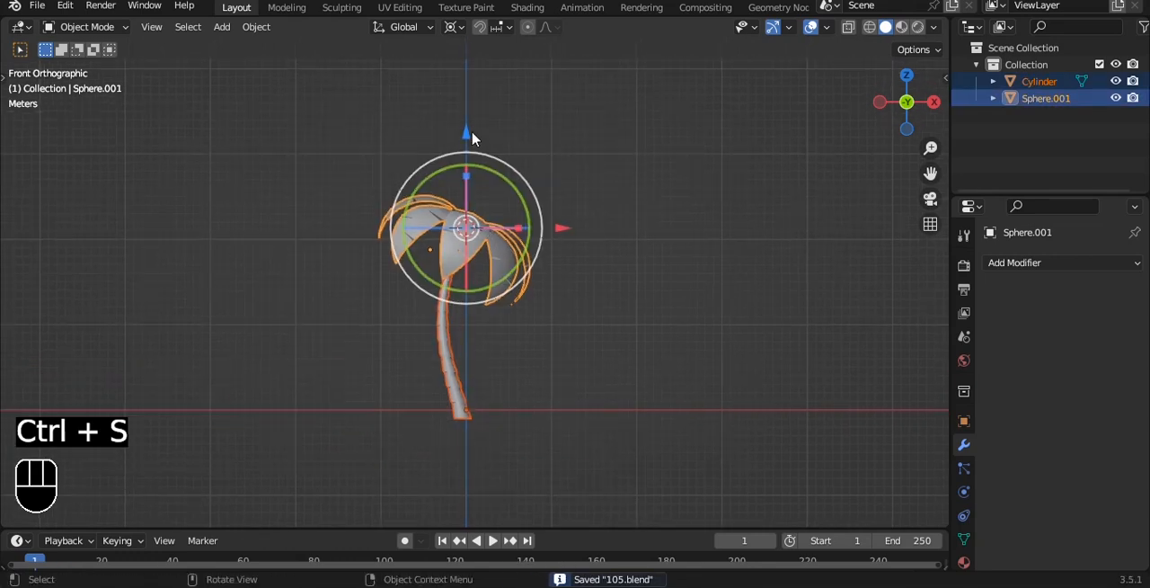
{"action": "left_click_drag", "start_coordinate": [472, 137], "coordinate": [530, 185]}
Add a UV sphere, lower it about 19.94 m along Z to the trunk base and set the pivot to its own centre
{"action": "key", "text": "shift+a"}
{"action": "mouse_move", "coordinate": [620, 99]}
{"action": "left_click", "coordinate": [685, 150]}
{"action": "scroll", "coordinate": [512, 336], "scroll_direction": "up", "scroll_amount": 2}
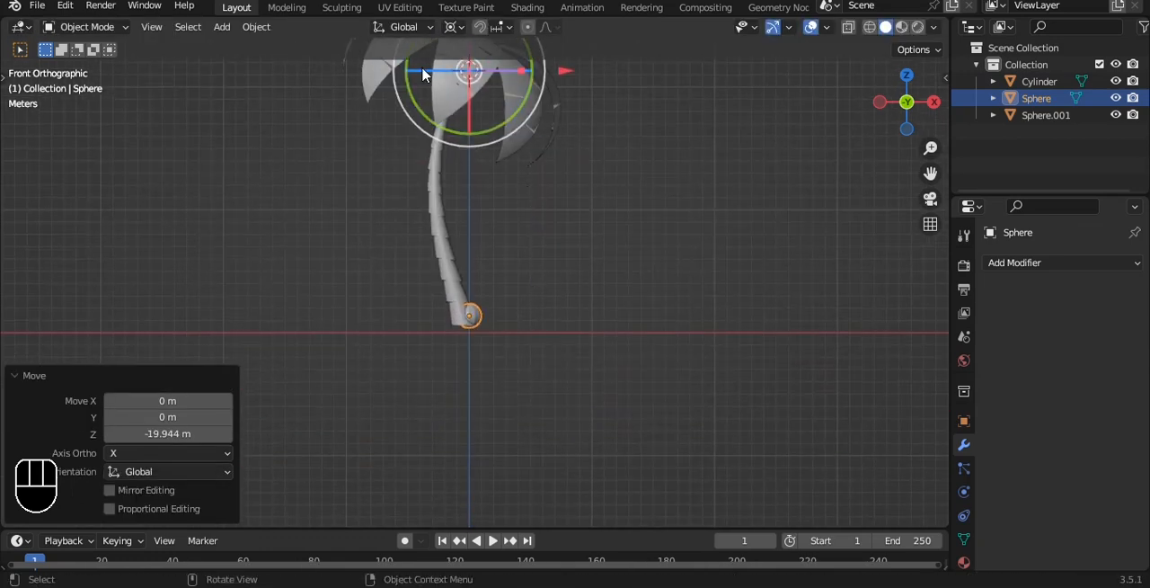
{"action": "left_click", "coordinate": [452, 25]}
{"action": "left_click", "coordinate": [485, 100]}
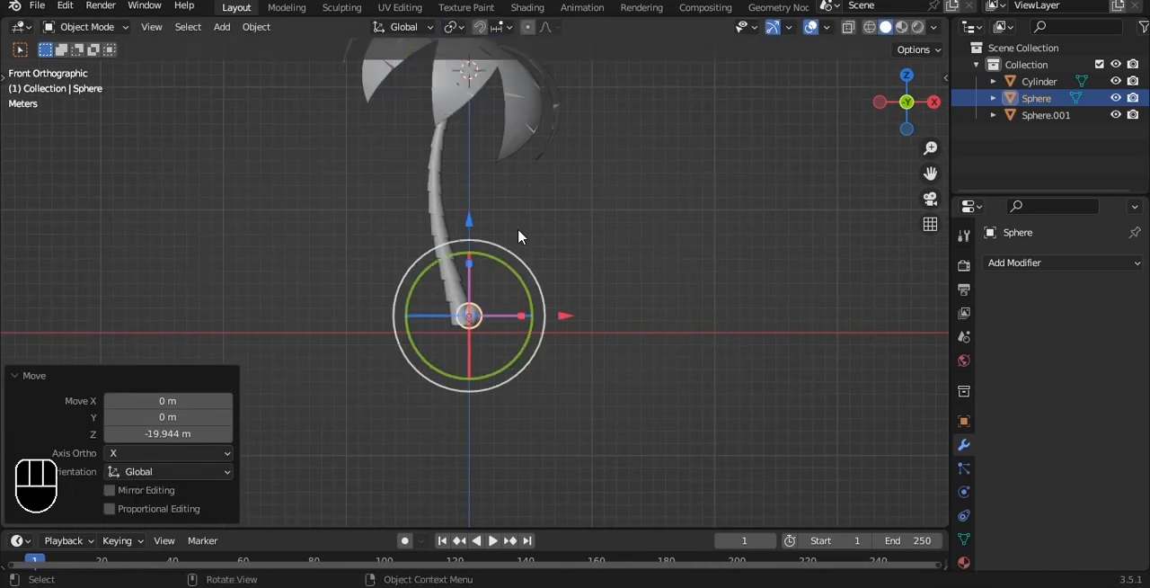
Enlarge the sphere around the trunk base and give it a level 3 Subdivision Surface
{"action": "key", "text": "s"}
{"action": "left_click", "coordinate": [283, 168]}
{"action": "key", "text": "ctrl+3"}
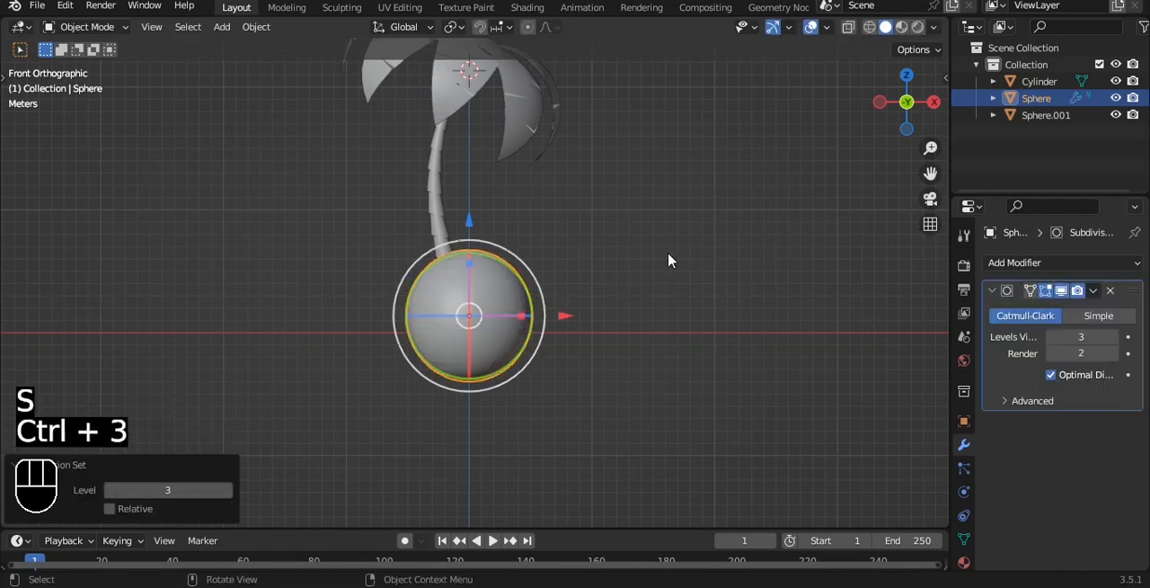
Flatten the sphere to about 0.39 along Z and scale it up overall by about 1.7 to form an island
{"action": "key", "text": "s"}
{"action": "key", "text": "z"}
{"action": "left_click", "coordinate": [566, 294]}
{"action": "key", "text": "s"}
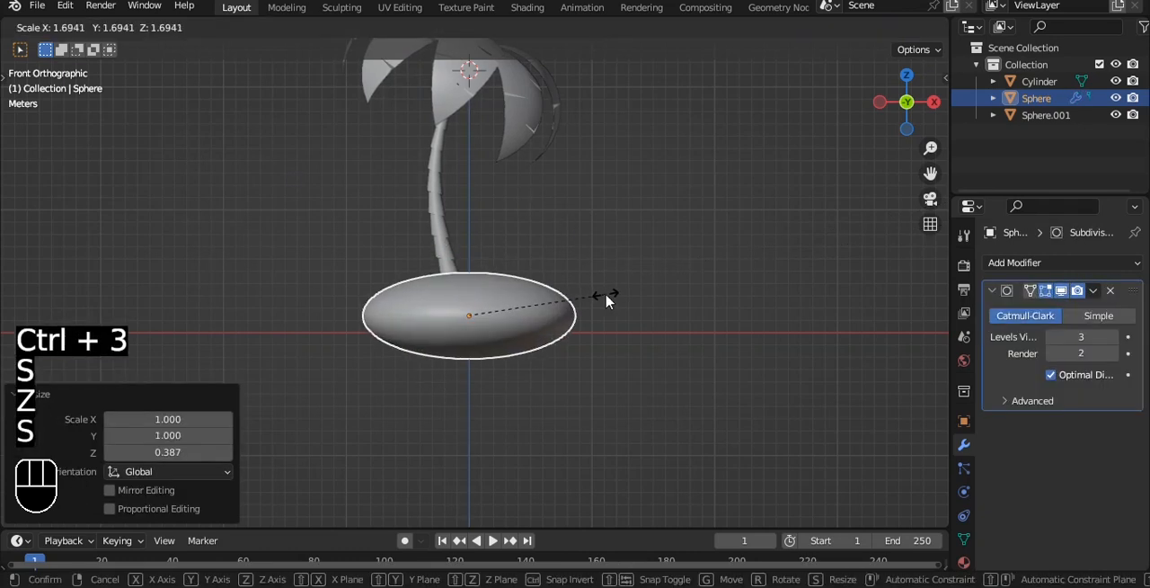
{"action": "left_click", "coordinate": [608, 300]}
Shift the island slightly in the positive X direction so the trunk stands off-centre
{"action": "middle_click_drag", "start_coordinate": [597, 263], "coordinate": [581, 297], "text": "alt"}
{"action": "scroll", "coordinate": [550, 281], "scroll_direction": "down", "scroll_amount": 1}
{"action": "scroll", "coordinate": [557, 269], "scroll_direction": "up", "scroll_amount": 2}
{"action": "key", "text": "g"}
{"action": "key", "text": "x"}
{"action": "left_click", "coordinate": [607, 283]}
Edit the island's mesh in vertex mode and select a few scattered vertices near the middle of its upper surface
{"action": "middle_click_drag", "start_coordinate": [603, 262], "coordinate": [511, 270], "text": "alt+shift"}
{"action": "key", "text": "Tab"}
{"action": "key", "text": "1"}
{"action": "scroll", "coordinate": [512, 270], "scroll_direction": "up", "scroll_amount": 3}
{"action": "key", "text": "a"}
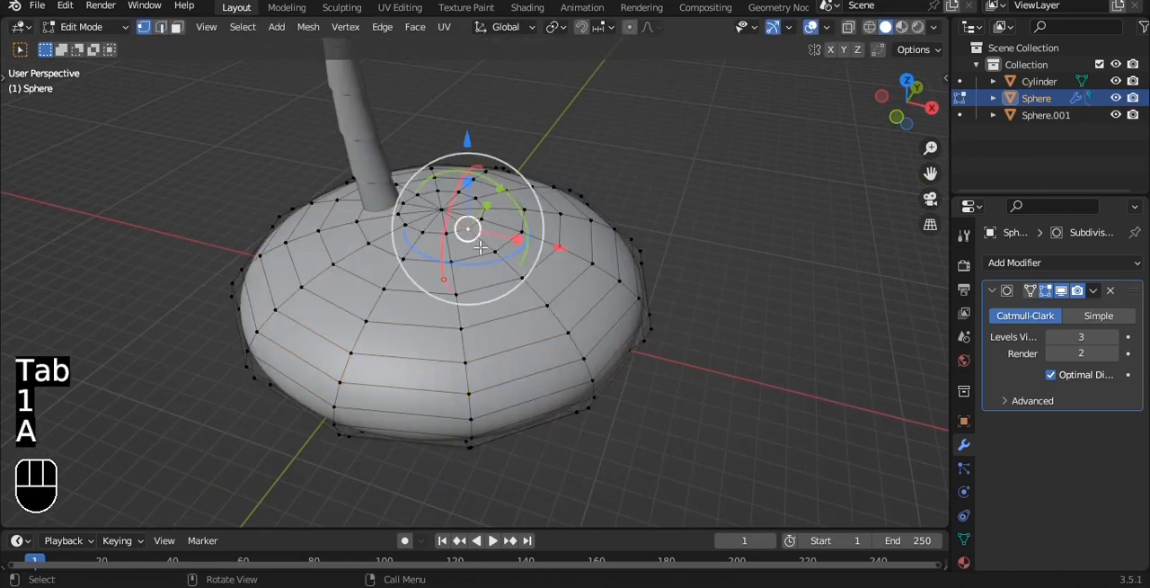
{"action": "middle_click_drag", "start_coordinate": [481, 248], "coordinate": [438, 260], "text": "alt"}
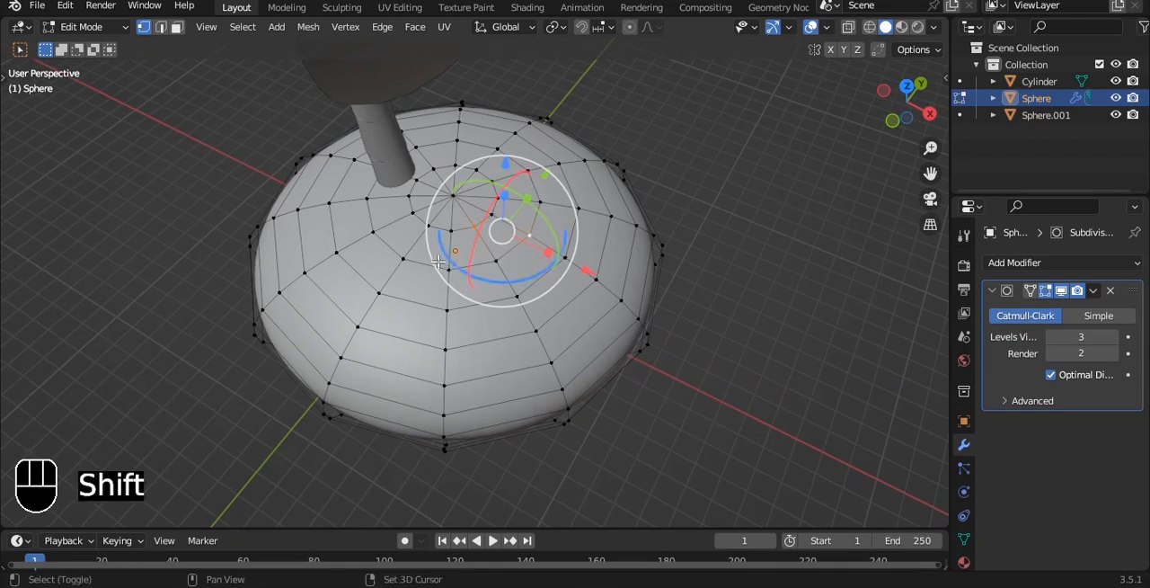
{"action": "right_click_drag", "start_coordinate": [438, 260], "coordinate": [403, 275], "text": "shift"}
{"action": "left_click", "coordinate": [378, 306], "text": "shift"}
{"action": "key", "text": "ctrl+z"}
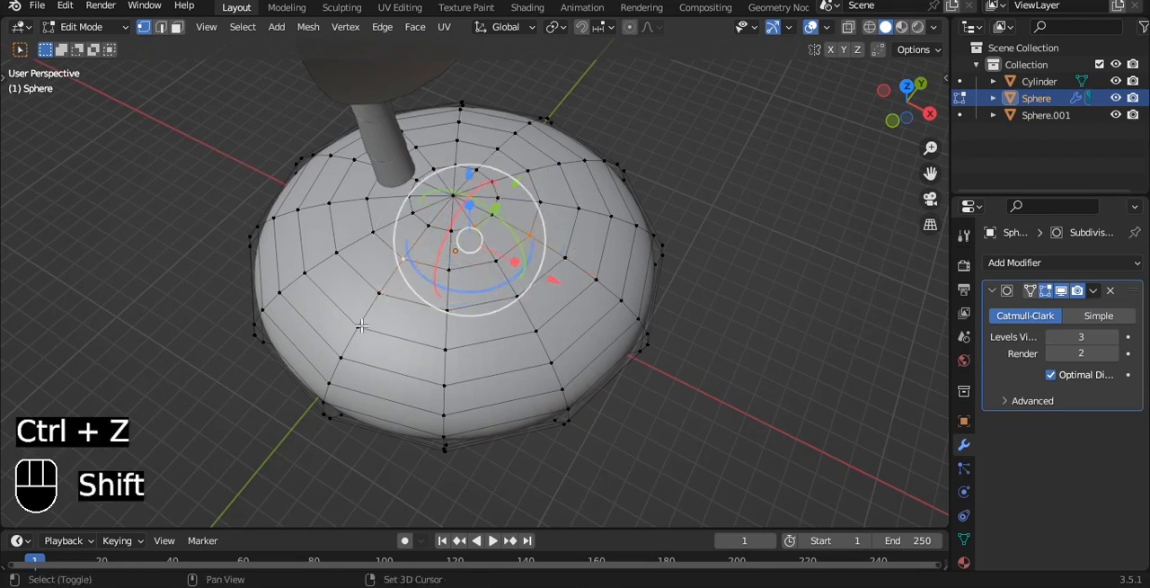
Add scattered vertices on the island's negative X and negative Y sides to the selection
{"action": "left_click", "coordinate": [361, 330], "text": "shift"}
{"action": "left_click", "coordinate": [448, 382], "text": "shift"}
{"action": "left_click", "coordinate": [337, 254], "text": "shift"}
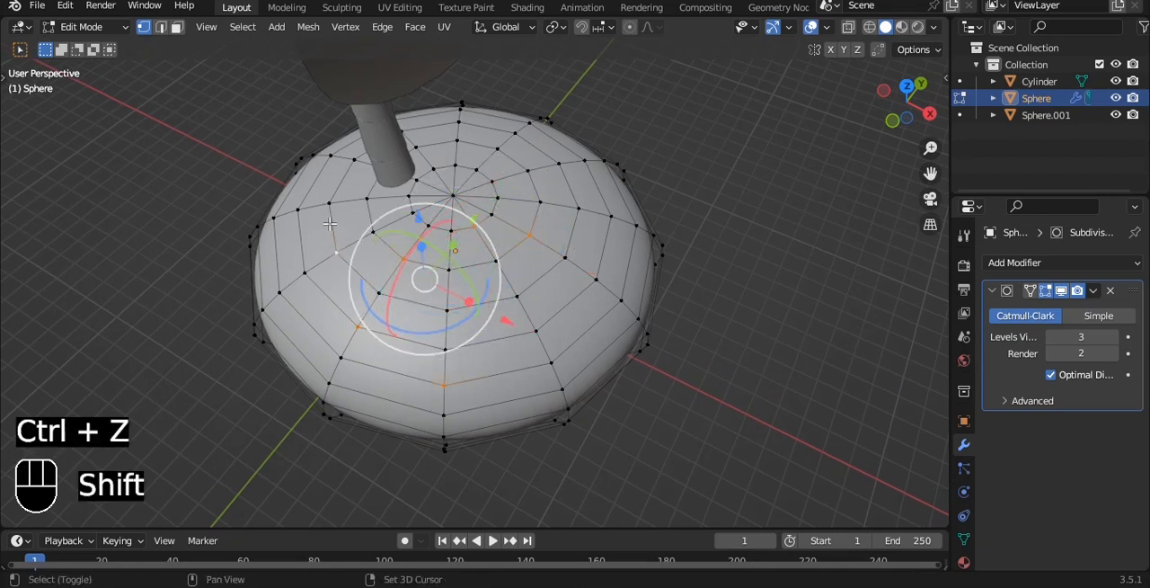
{"action": "left_click", "coordinate": [276, 216], "text": "shift"}
{"action": "left_click", "coordinate": [355, 163], "text": "shift"}
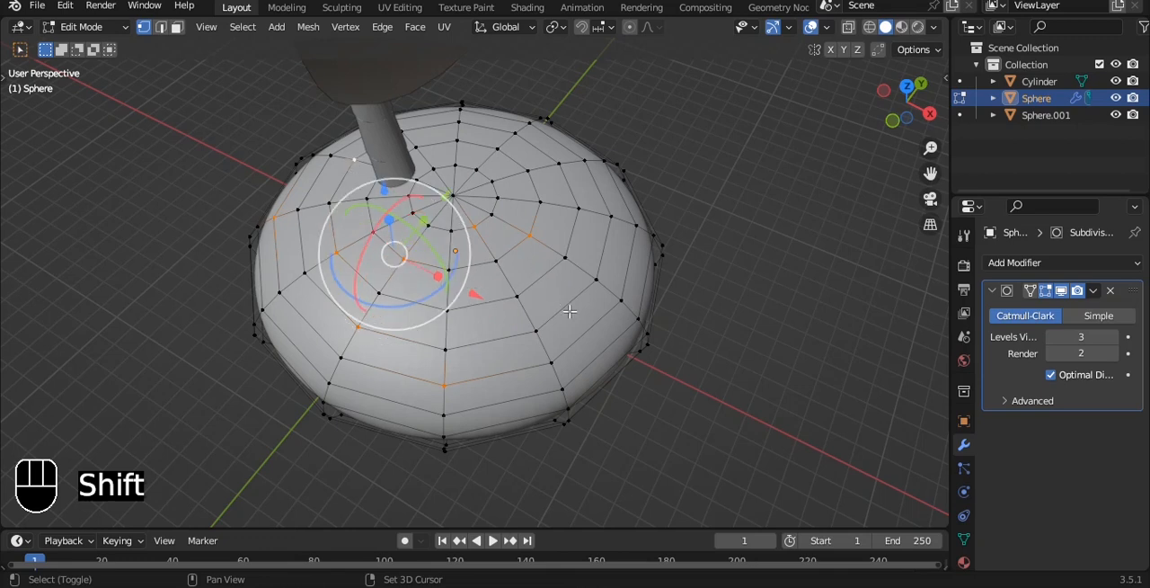
{"action": "left_click", "coordinate": [538, 331], "text": "shift"}
{"action": "left_click", "coordinate": [620, 295], "text": "shift"}
Extend the selection with scattered vertices across the island's positive X side
{"action": "middle_click_drag", "start_coordinate": [630, 231], "coordinate": [575, 207]}
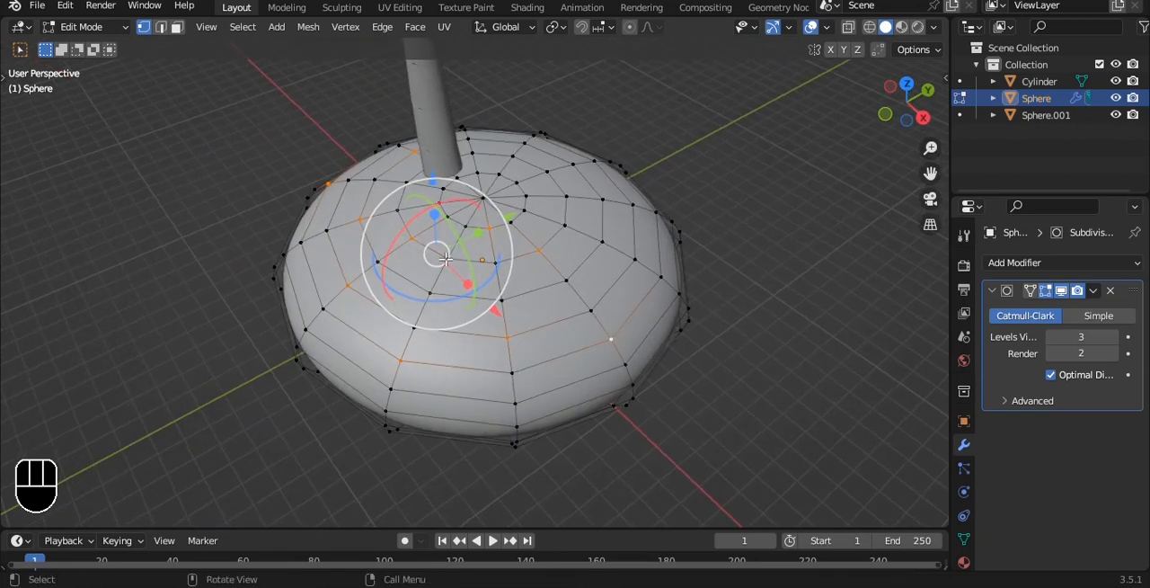
{"action": "left_click", "coordinate": [636, 270], "text": "shift"}
{"action": "key", "text": "ctrl+z"}
{"action": "left_click", "coordinate": [429, 293], "text": "shift"}
{"action": "left_click_drag", "start_coordinate": [771, 233], "coordinate": [699, 216], "text": "alt"}
{"action": "left_click", "coordinate": [604, 310], "text": "shift"}
{"action": "left_click", "coordinate": [713, 328], "text": "shift"}
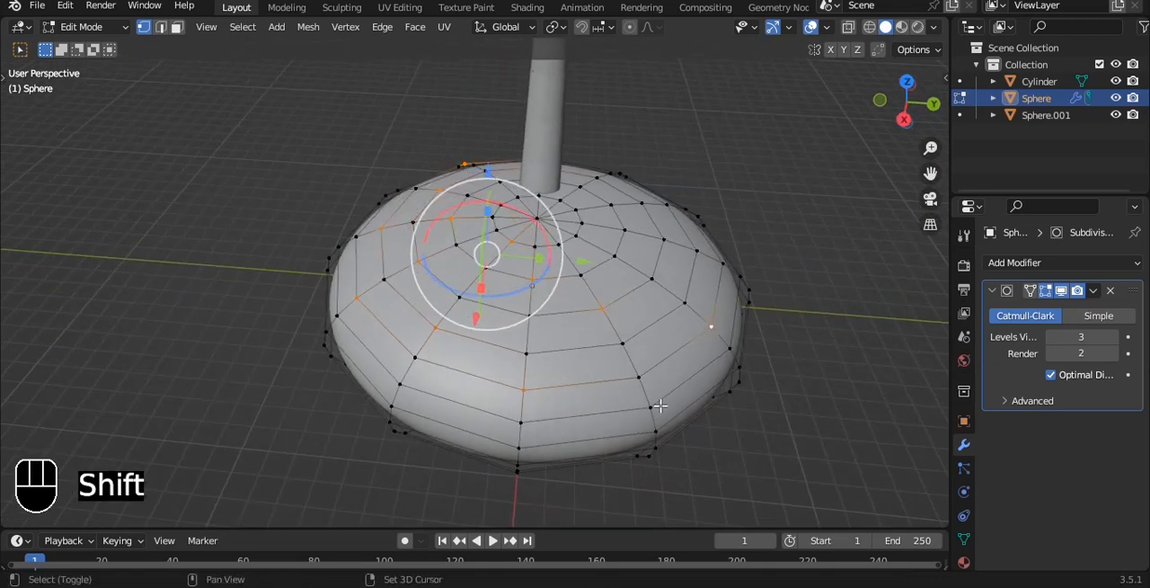
{"action": "left_click", "coordinate": [659, 406], "text": "shift"}
Extend the selection with scattered vertices on the island's positive Y side and near the trunk
{"action": "middle_click_drag", "start_coordinate": [759, 212], "coordinate": [681, 251]}
{"action": "left_click", "coordinate": [654, 314], "text": "shift"}
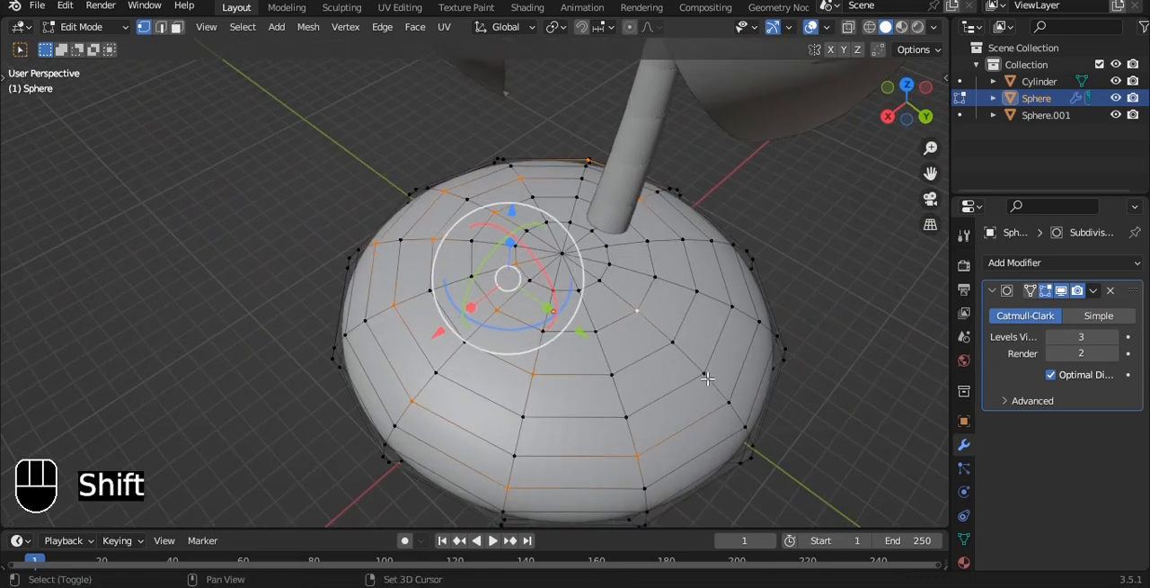
{"action": "key", "text": "ctrl+z"}
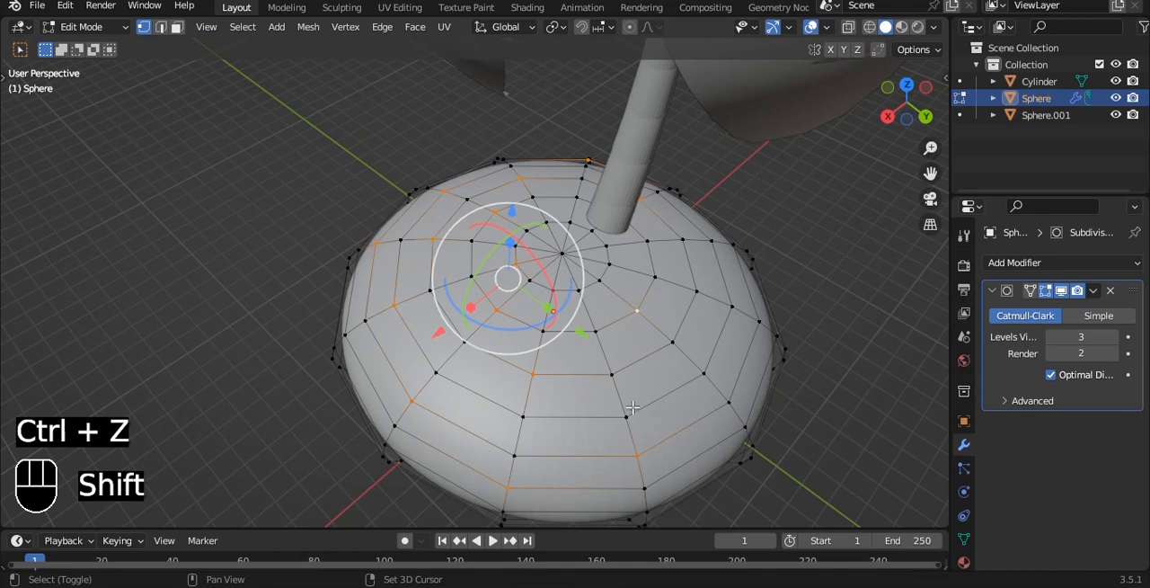
{"action": "left_click", "coordinate": [625, 404], "text": "shift"}
{"action": "left_click", "coordinate": [737, 293], "text": "shift"}
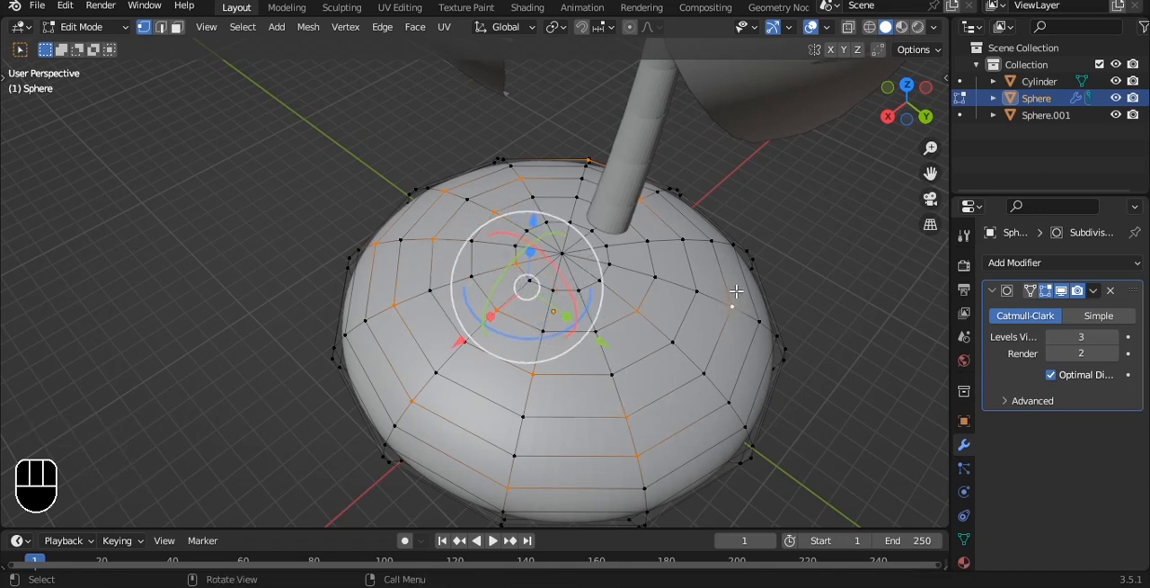
{"action": "left_click_drag", "start_coordinate": [756, 274], "coordinate": [668, 257], "text": "alt"}
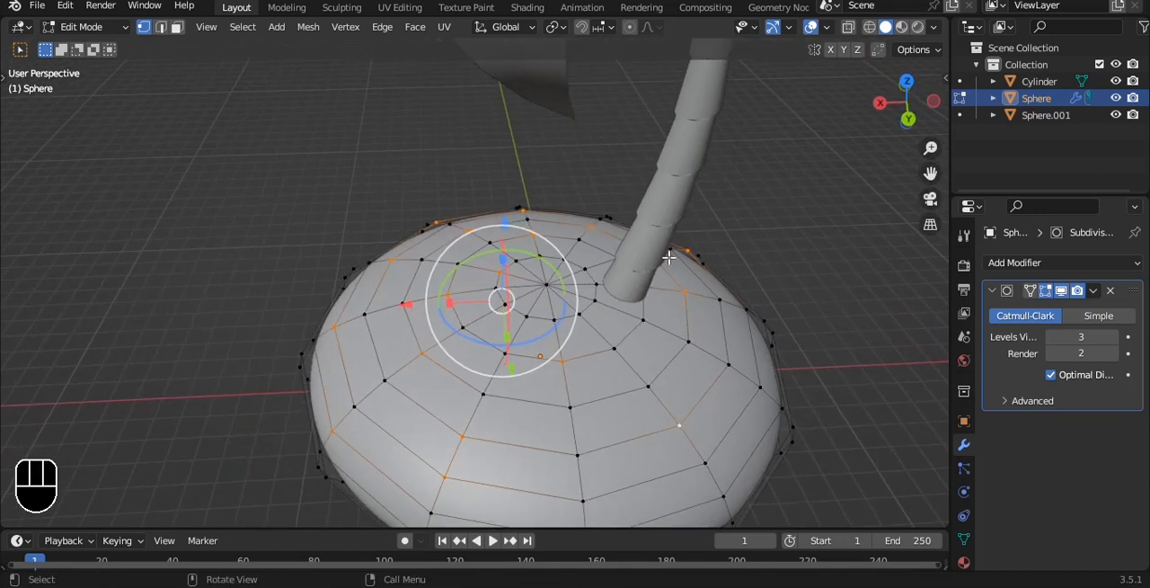
{"action": "left_click", "coordinate": [645, 321], "text": "shift"}
Complete the vertex selection, raise it slightly along Z to make the island's top uneven, and return to Object Mode
{"action": "left_click_drag", "start_coordinate": [772, 405], "coordinate": [779, 316], "text": "alt+shift"}
{"action": "left_click", "coordinate": [779, 316], "text": "shift"}
{"action": "left_click_drag", "start_coordinate": [780, 202], "coordinate": [651, 168], "text": "alt"}
{"action": "left_click_drag", "start_coordinate": [651, 168], "coordinate": [652, 223], "text": "alt+shift"}
{"action": "left_click_drag", "start_coordinate": [520, 167], "coordinate": [520, 150]}
{"action": "key", "text": "Tab"}
Apply Shade Auto Smooth to the island, return to the front view and save the file
{"action": "right_click", "coordinate": [681, 162]}
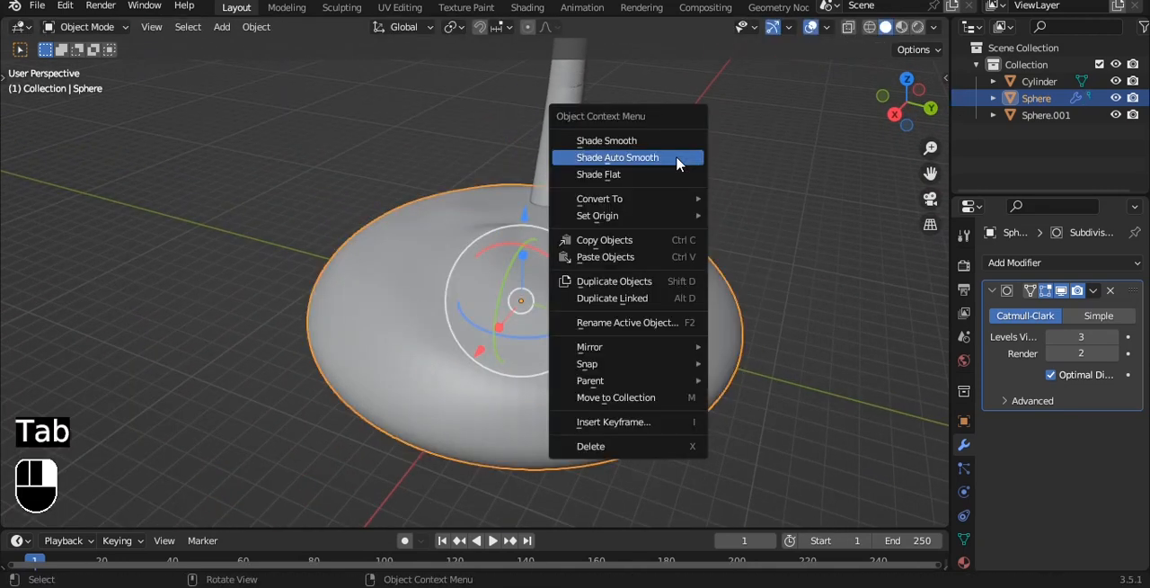
{"action": "left_click", "coordinate": [678, 162]}
{"action": "left_click_drag", "start_coordinate": [686, 188], "coordinate": [755, 201], "text": "alt"}
{"action": "key", "text": "grave"}
{"action": "left_click", "coordinate": [734, 177]}
{"action": "key", "text": "ctrl+s"}
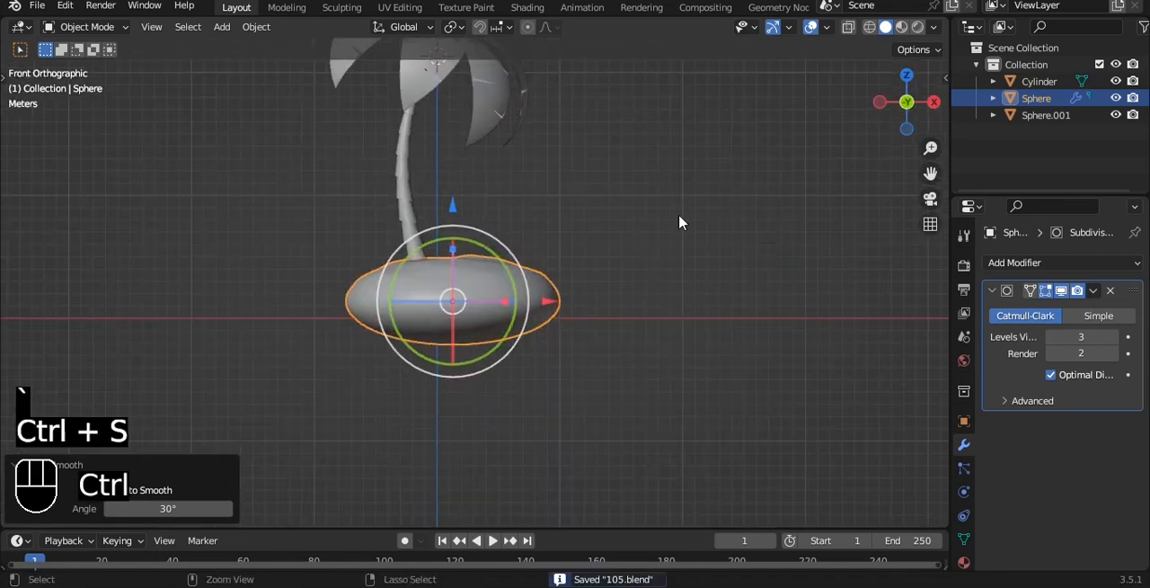
{"action": "left_click", "coordinate": [39, 9]}
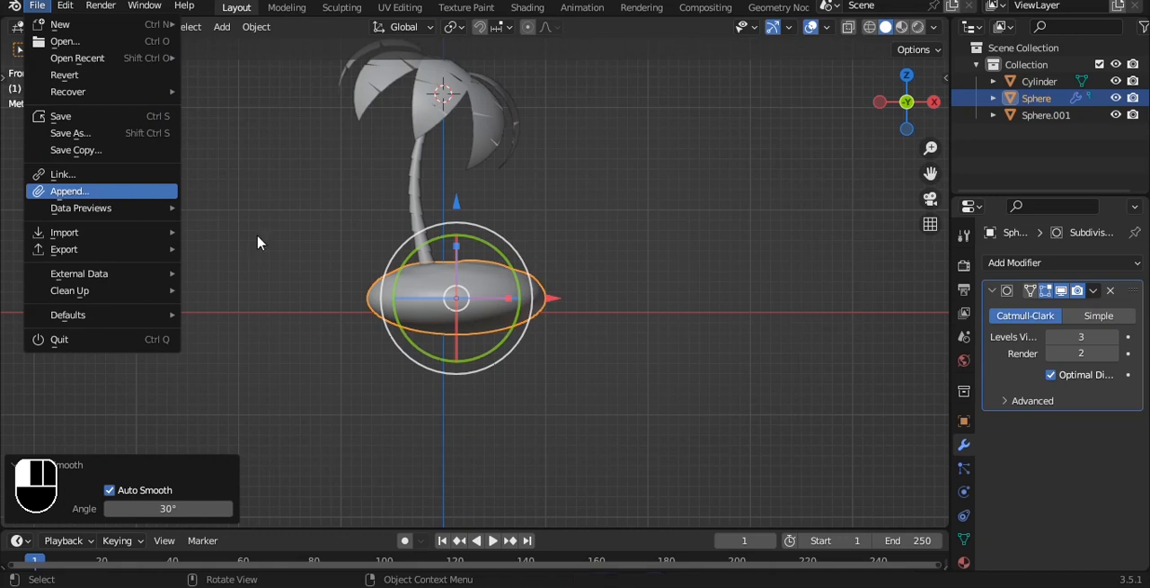
{"action": "key", "text": "Escape"}
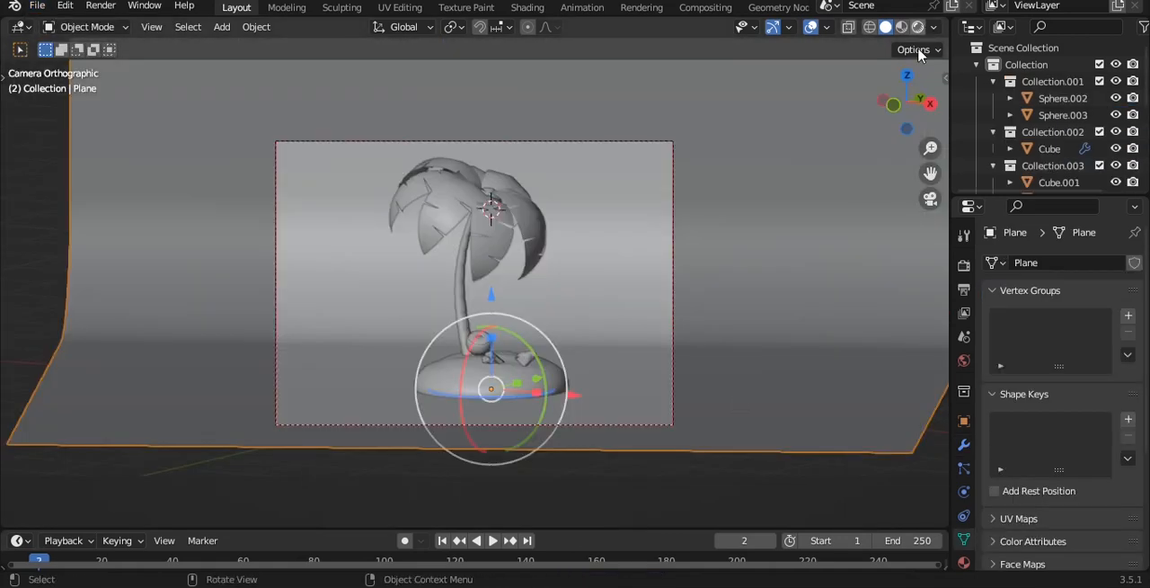
Switch the viewport to rendered shading and split it into a rendered camera view beside a solid one
{"action": "left_click", "coordinate": [917, 26]}
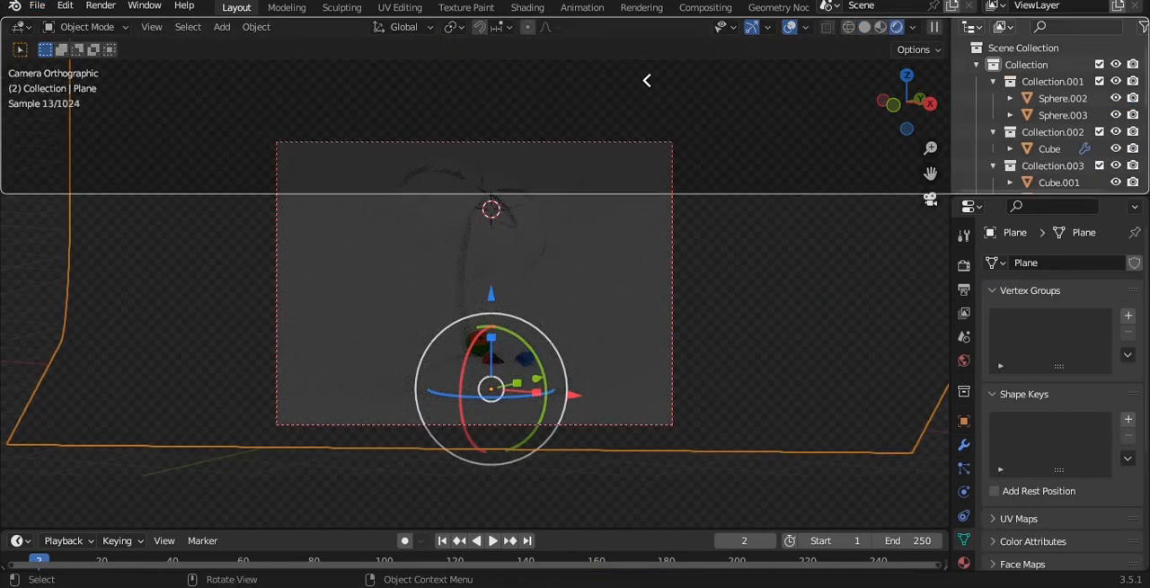
{"action": "left_click_drag", "start_coordinate": [941, 24], "coordinate": [382, 107]}
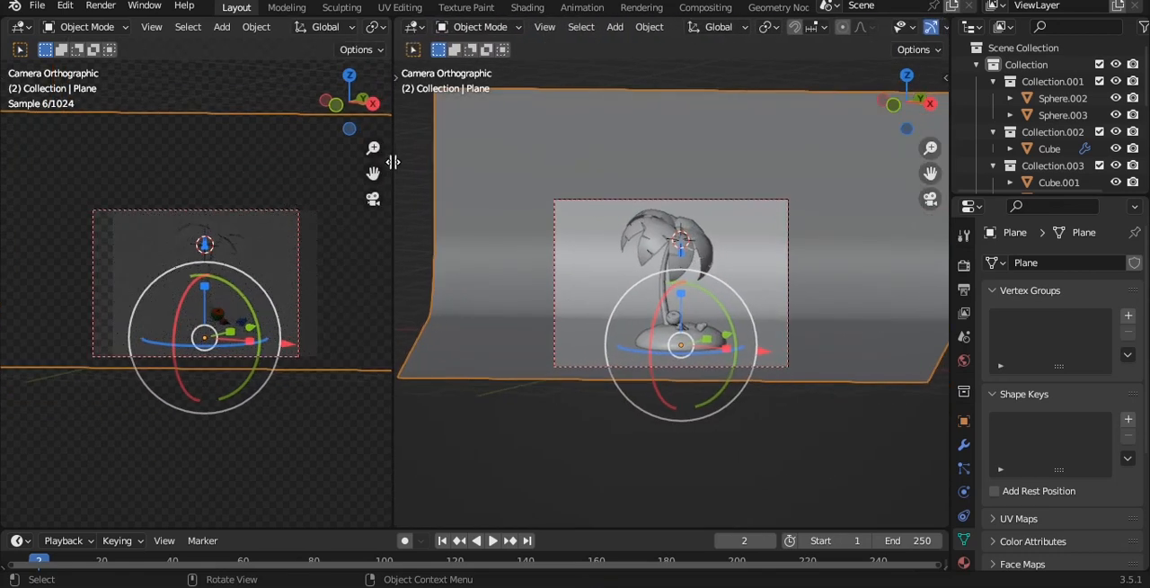
{"action": "scroll", "coordinate": [275, 297], "scroll_direction": "up", "scroll_amount": 2}
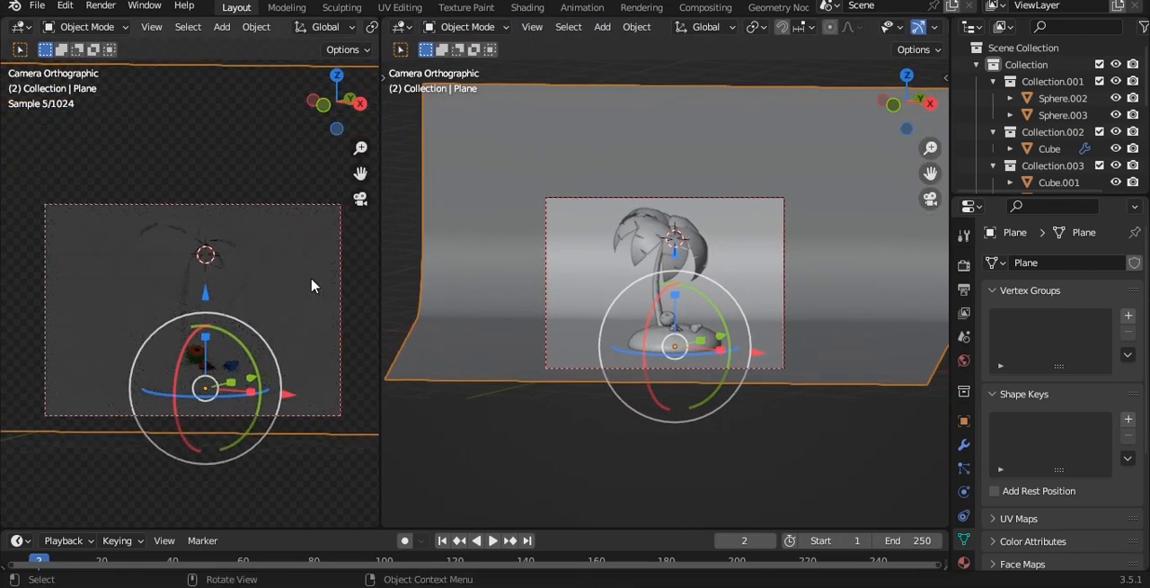
Light the world with an Environment Texture using art_studio_4k (1).exr as its background color image, and save the file
{"action": "left_click", "coordinate": [965, 361]}
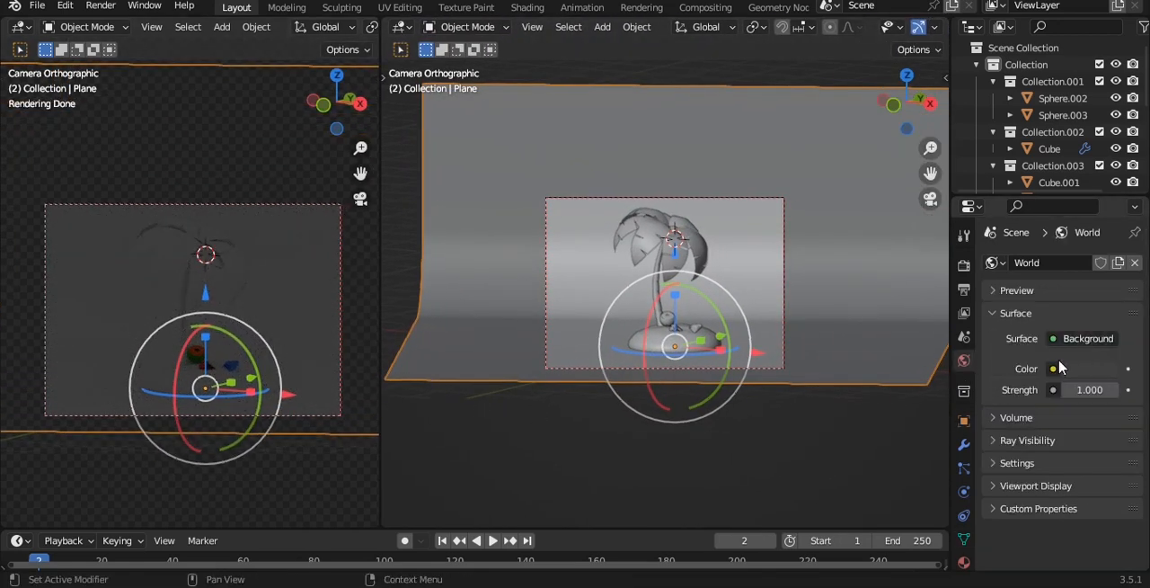
{"action": "left_click", "coordinate": [1053, 368]}
{"action": "left_click", "coordinate": [593, 182]}
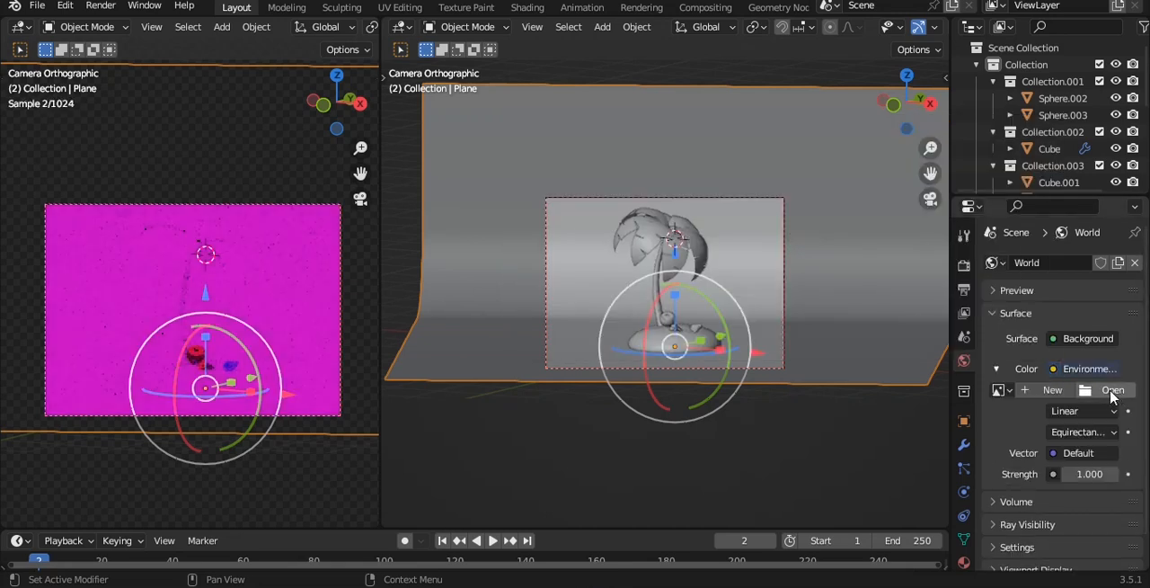
{"action": "left_click", "coordinate": [1113, 389]}
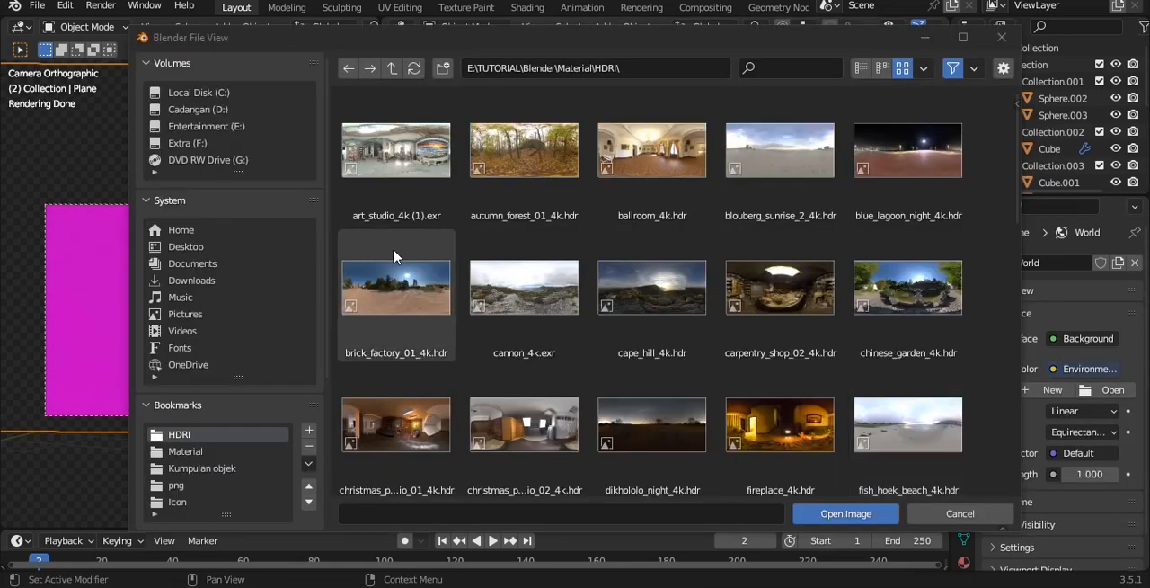
{"action": "double_click", "coordinate": [390, 180]}
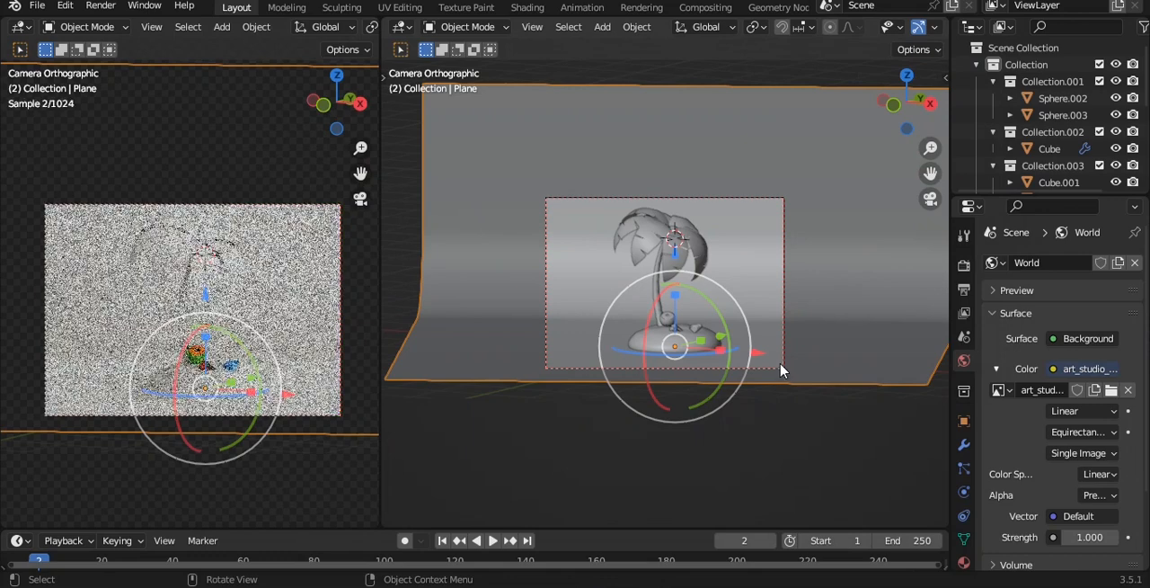
{"action": "key", "text": "ctrl+s"}
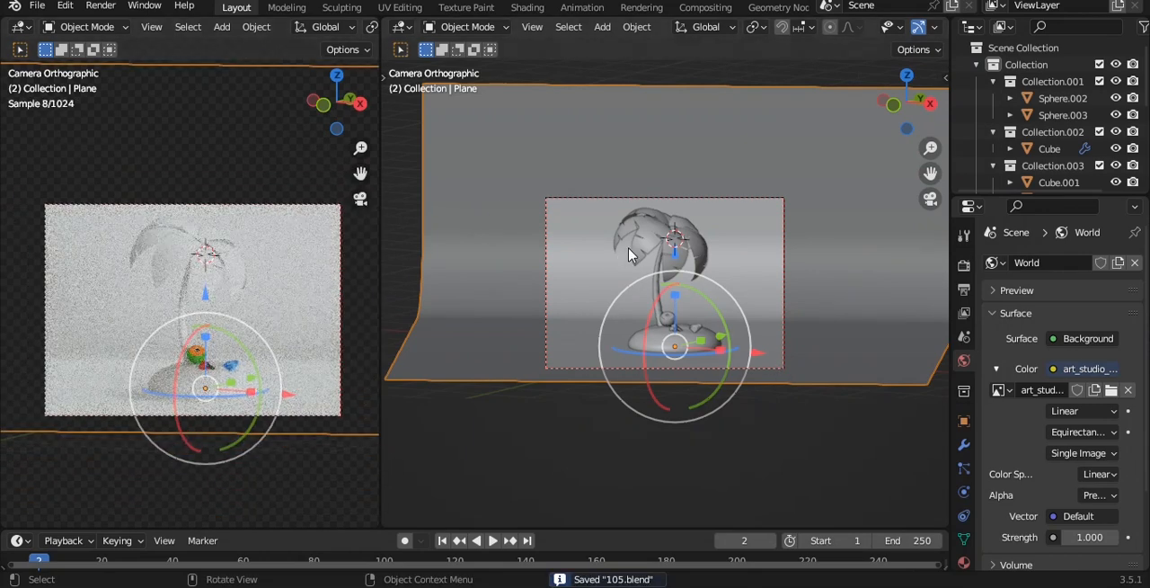
Give the palm's leaf crown a new material with a bright yellowish-green base color
{"action": "scroll", "coordinate": [633, 255], "scroll_direction": "up", "scroll_amount": 3}
{"action": "left_click", "coordinate": [700, 236]}
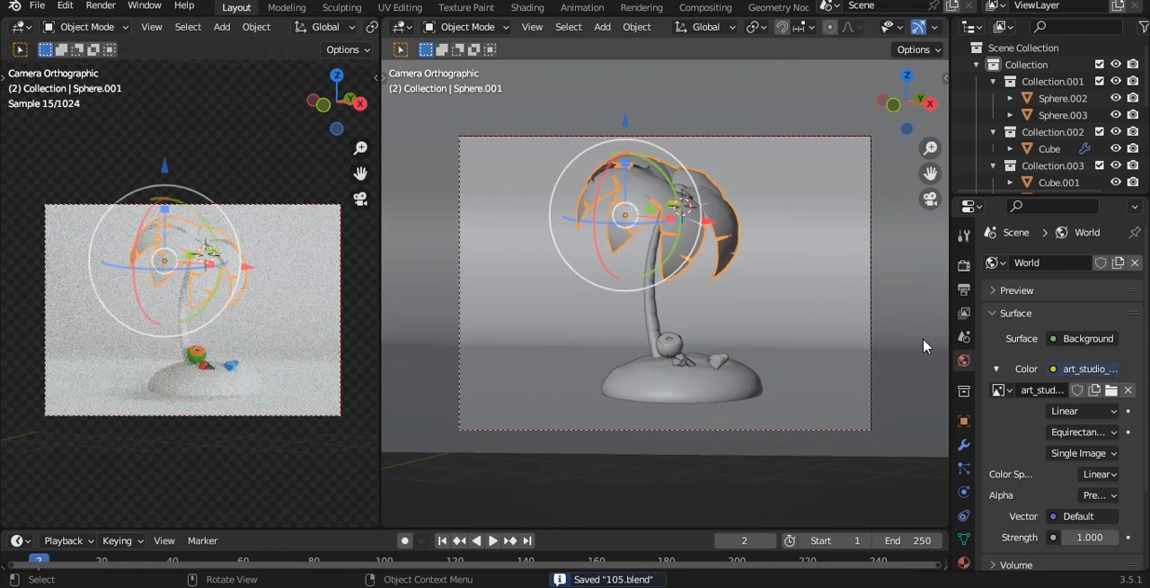
{"action": "left_click", "coordinate": [964, 562]}
{"action": "left_click", "coordinate": [1083, 342]}
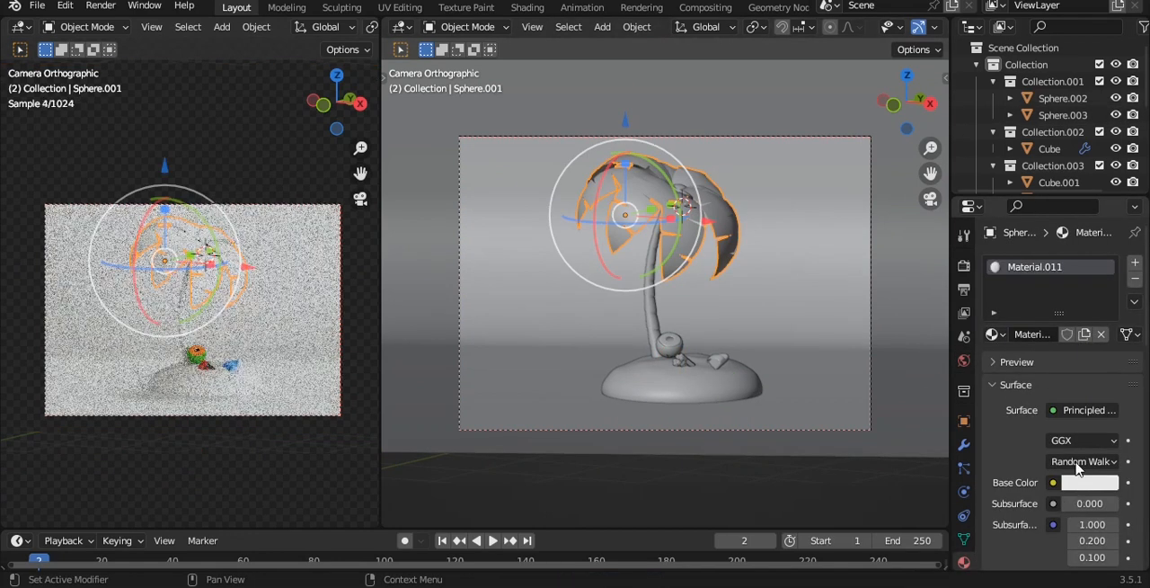
{"action": "left_click", "coordinate": [1091, 482]}
{"action": "left_click_drag", "start_coordinate": [1030, 299], "coordinate": [986, 308]}
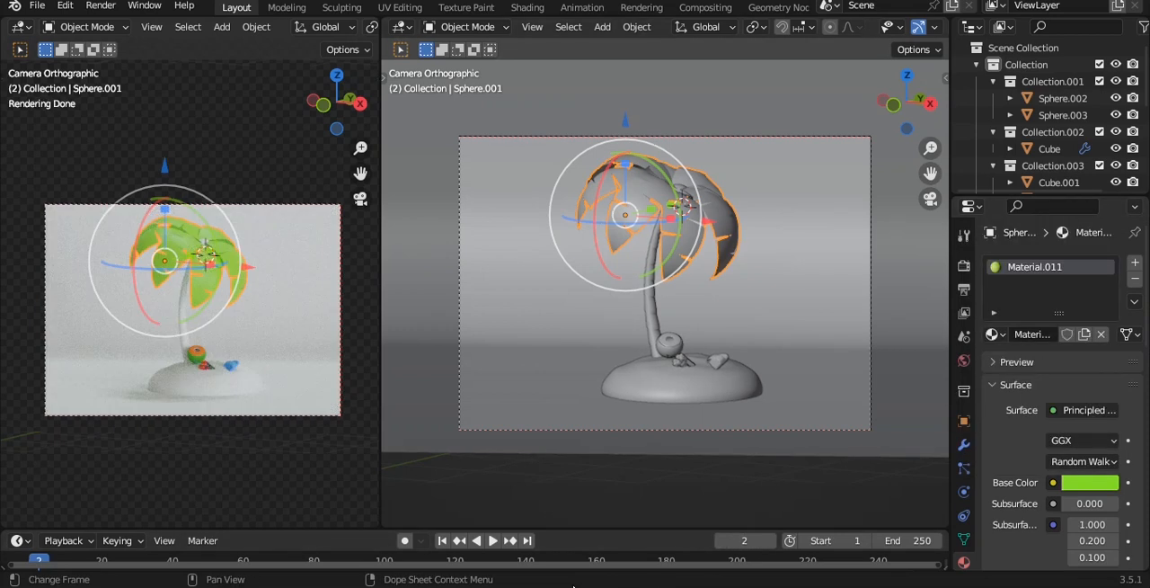
Reselect the leaf crown and soften its base color to a slightly darker, less saturated green
{"action": "left_click", "coordinate": [703, 429]}
{"action": "scroll", "coordinate": [725, 197], "scroll_direction": "up", "scroll_amount": 2}
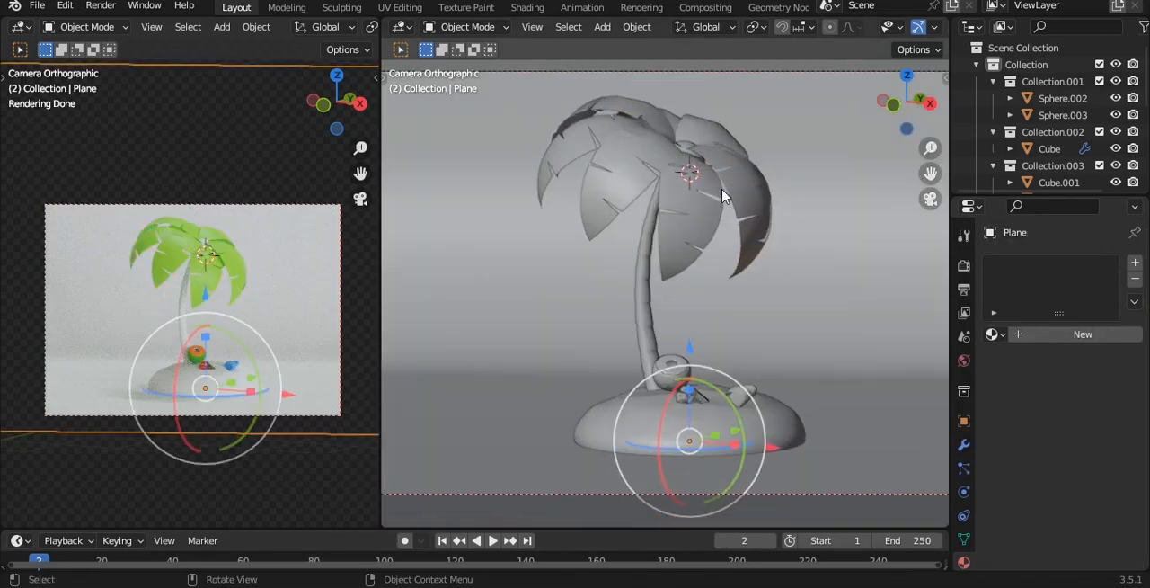
{"action": "left_click", "coordinate": [701, 189]}
{"action": "left_click", "coordinate": [778, 297]}
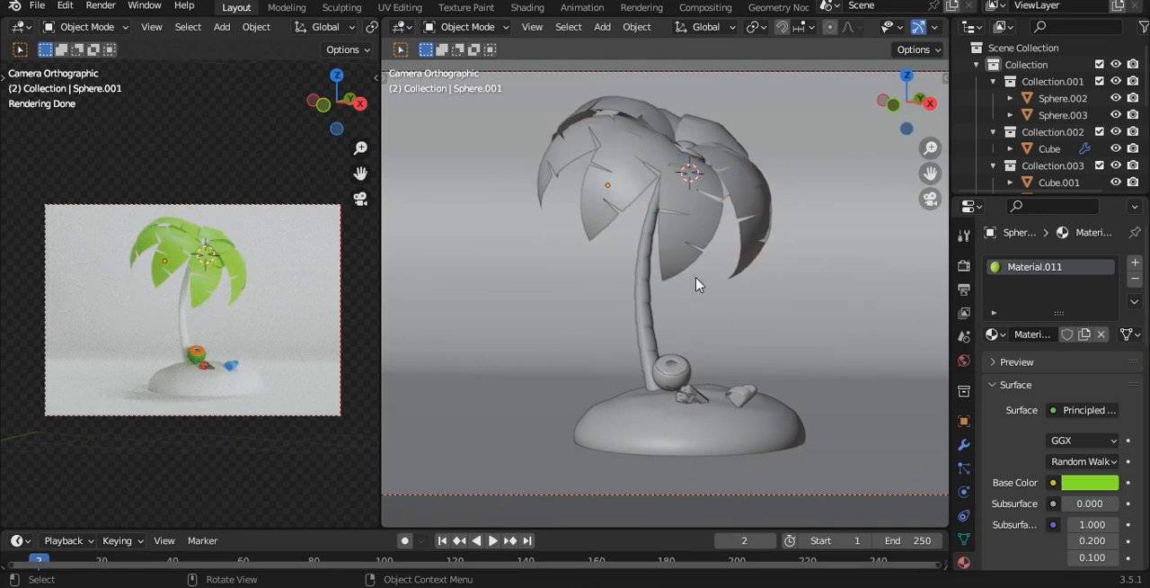
{"action": "left_click", "coordinate": [724, 210]}
{"action": "left_click", "coordinate": [1090, 483]}
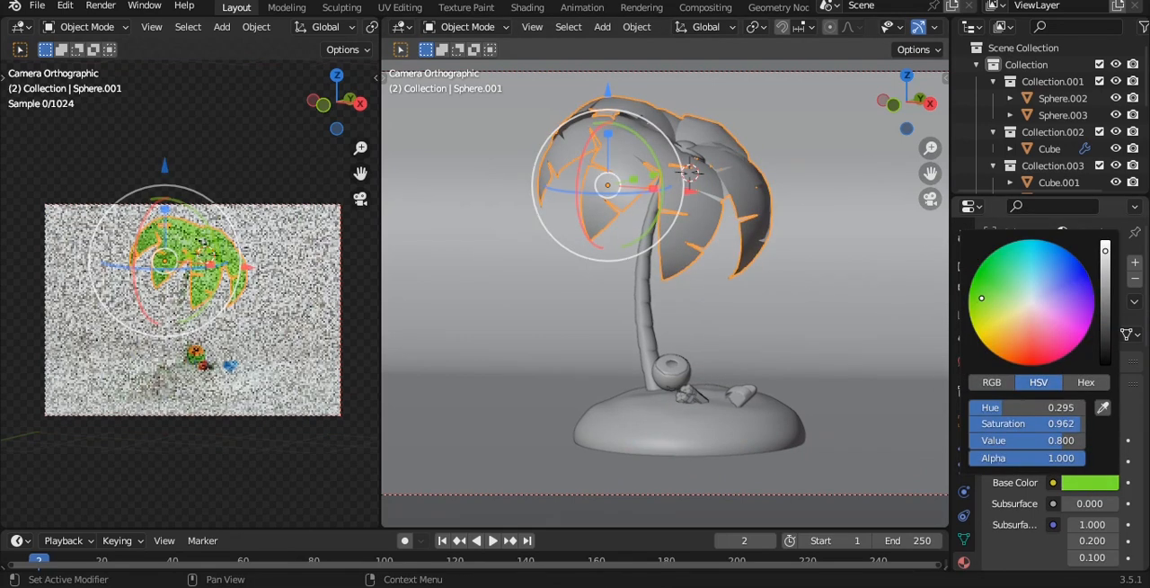
{"action": "mouse_move", "coordinate": [1105, 250]}
{"action": "left_mouse_down"}
{"action": "mouse_move", "coordinate": [1106, 276]}
{"action": "mouse_move", "coordinate": [1105, 246]}
{"action": "mouse_move", "coordinate": [1105, 259]}
{"action": "left_mouse_up"}
{"action": "left_click_drag", "start_coordinate": [982, 299], "coordinate": [989, 296]}
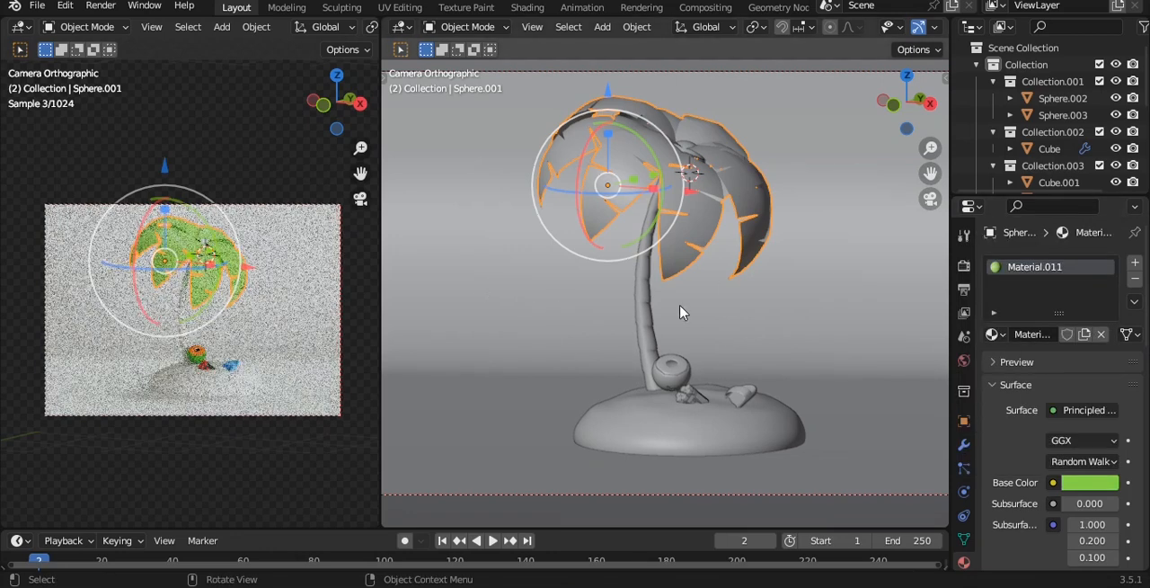
Give the palm trunk a new material with a salmon-red base color, hue 0.008 and saturation 0.847
{"action": "left_click", "coordinate": [647, 310]}
{"action": "left_click", "coordinate": [1041, 337]}
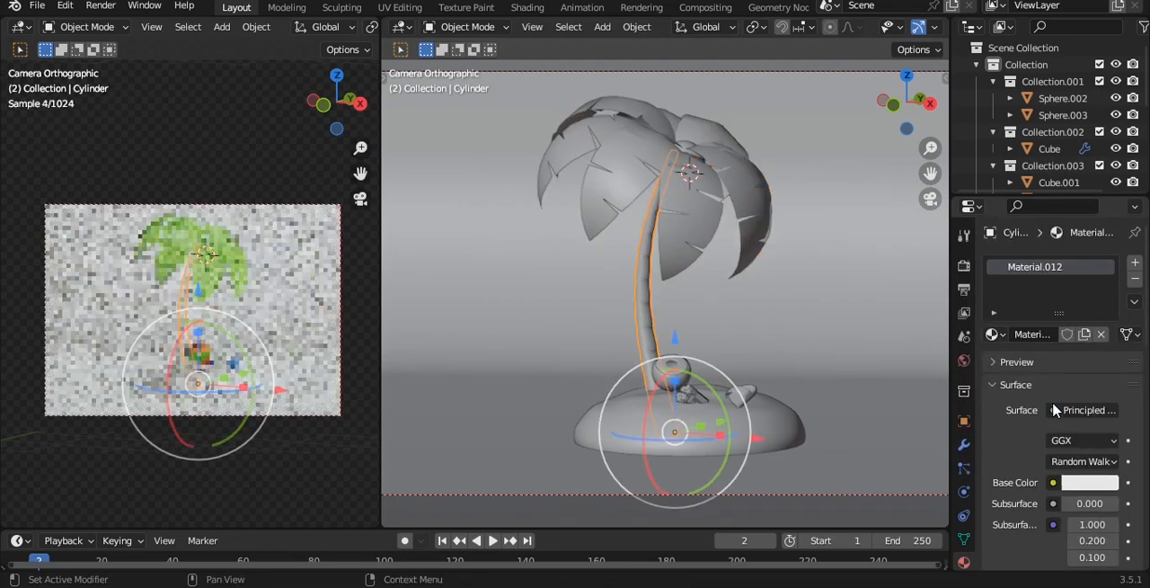
{"action": "left_click", "coordinate": [1087, 480]}
{"action": "left_click_drag", "start_coordinate": [1034, 320], "coordinate": [1030, 337]}
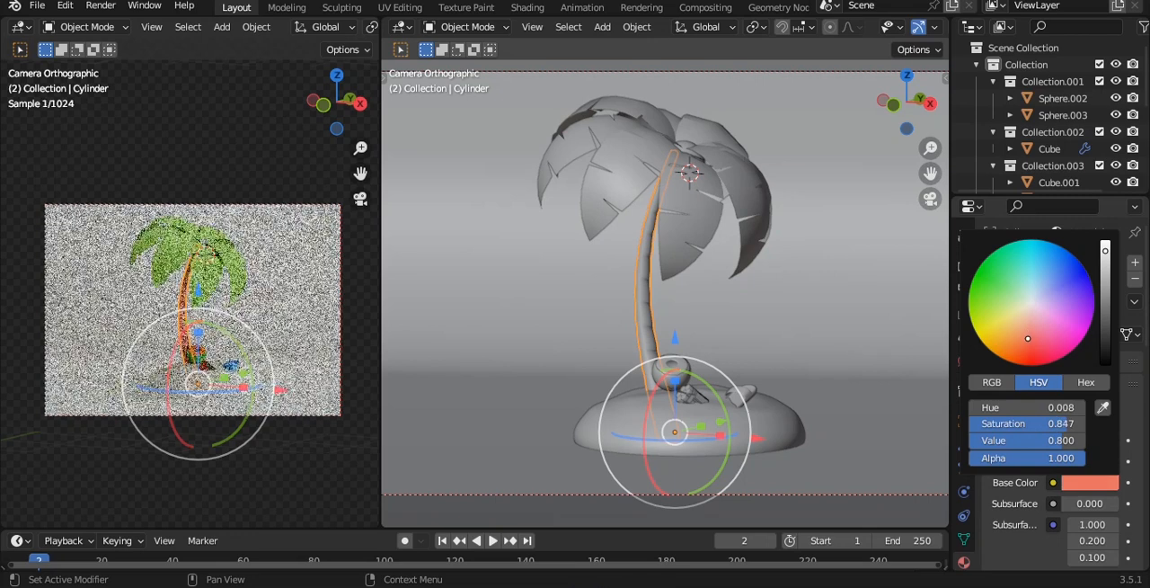
Switch the solid viewport to material preview shading and bring the palm trunk into close view
{"action": "scroll", "coordinate": [898, 27], "scroll_direction": "right", "scroll_amount": 4}
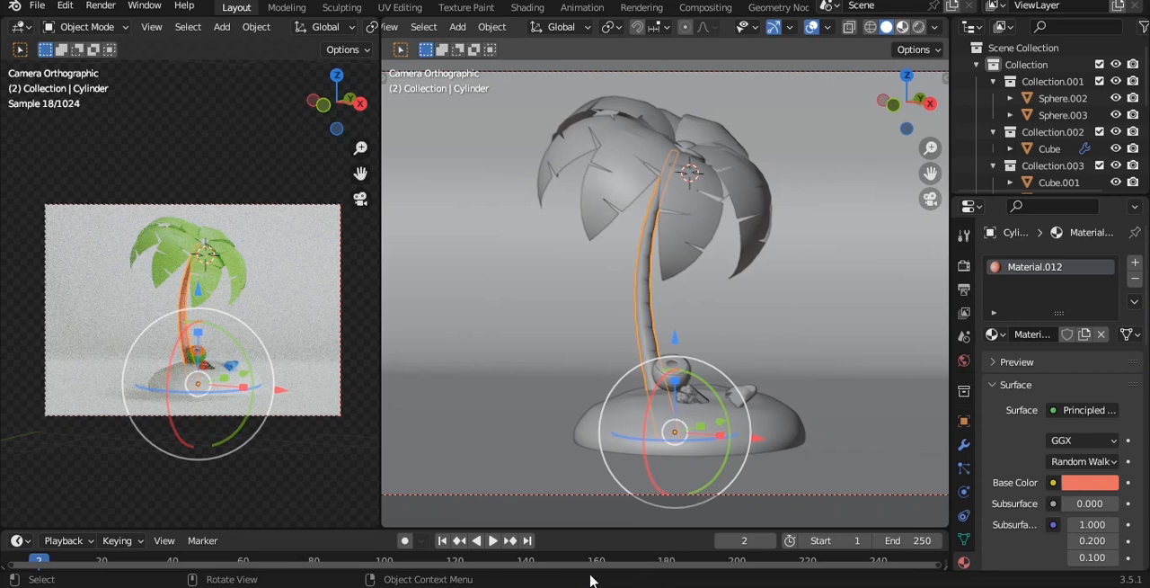
{"action": "scroll", "coordinate": [668, 360], "scroll_direction": "up", "scroll_amount": 6}
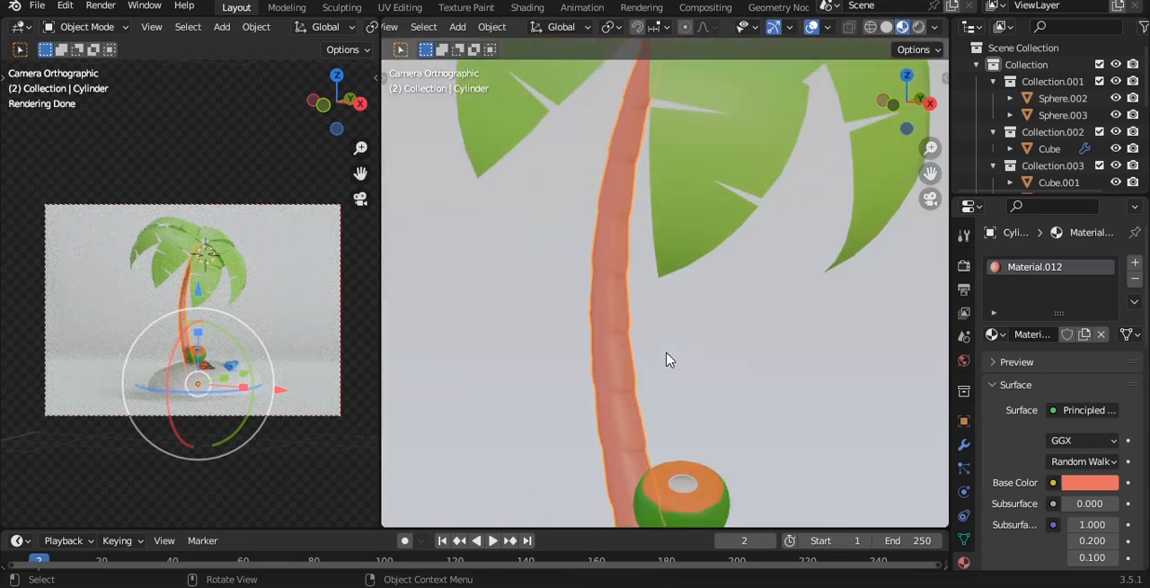
{"action": "left_click_drag", "start_coordinate": [668, 321], "coordinate": [614, 309], "text": "shift"}
{"action": "key", "text": "ctrl+z"}
{"action": "left_click_drag", "start_coordinate": [676, 330], "coordinate": [693, 247], "text": "alt+shift"}
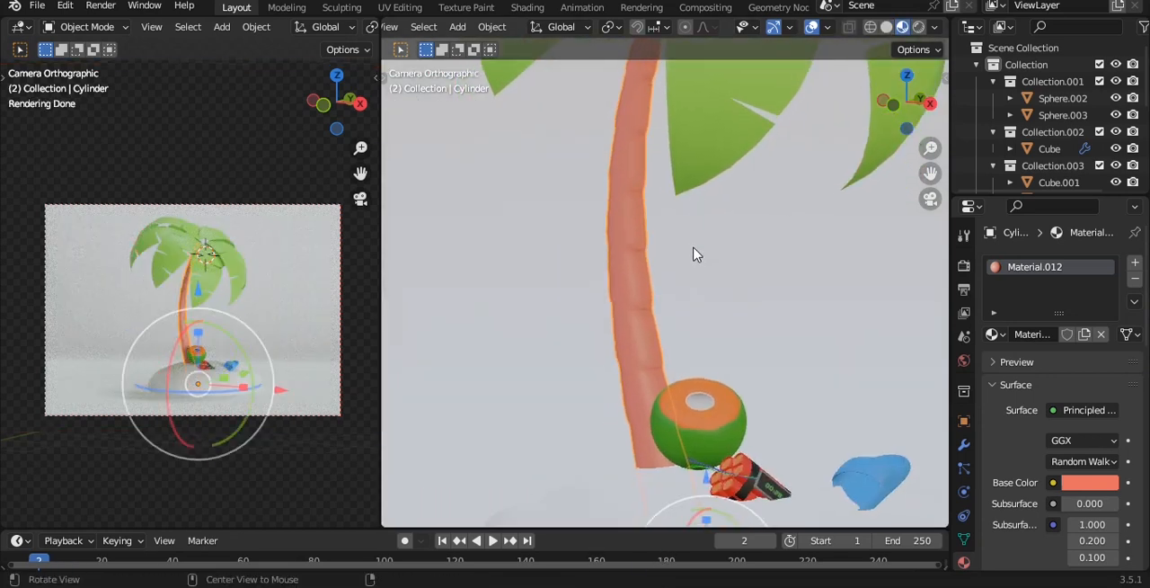
Darken the trunk's base color to a reddish brown and save the file
{"action": "left_click", "coordinate": [1089, 482]}
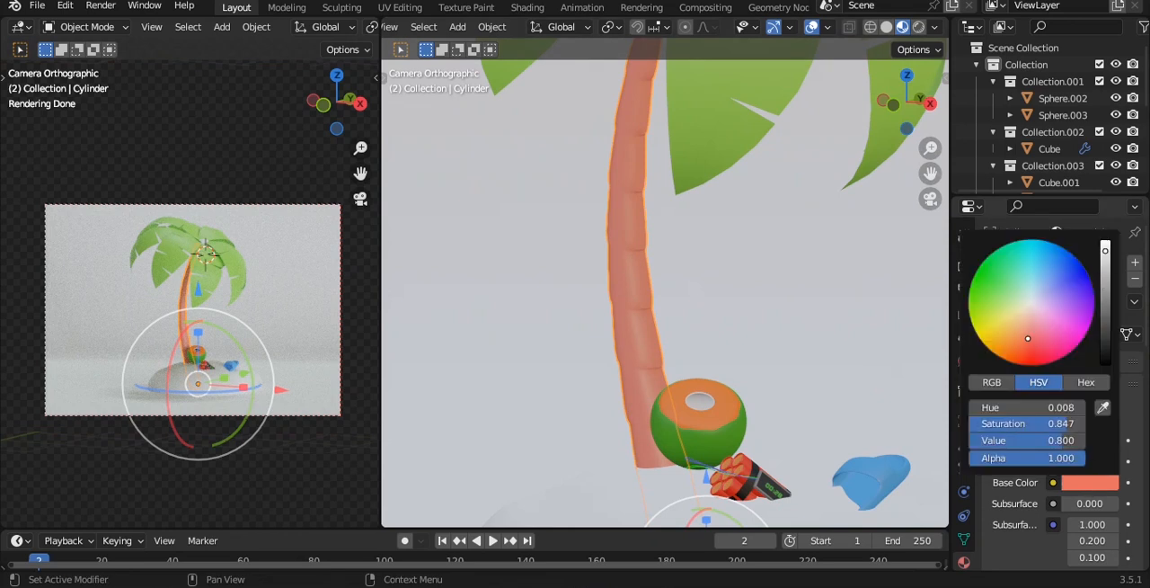
{"action": "left_click_drag", "start_coordinate": [1105, 251], "coordinate": [1106, 304]}
{"action": "mouse_move", "coordinate": [1028, 340]}
{"action": "left_mouse_down"}
{"action": "mouse_move", "coordinate": [1006, 335]}
{"action": "mouse_move", "coordinate": [1017, 344]}
{"action": "left_mouse_up"}
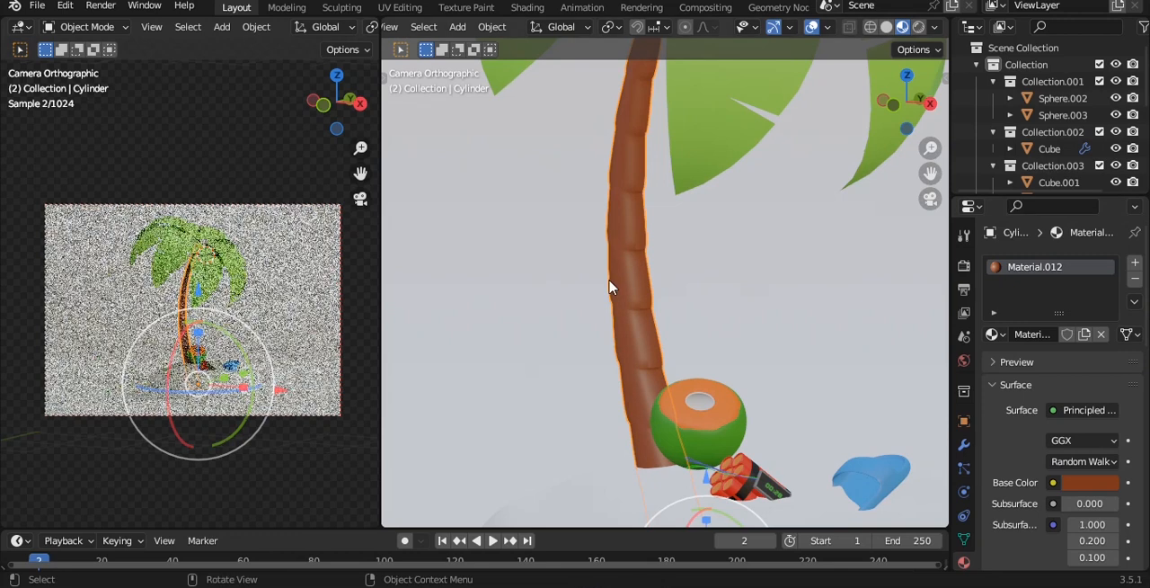
{"action": "scroll", "coordinate": [609, 287], "scroll_direction": "down", "scroll_amount": 5}
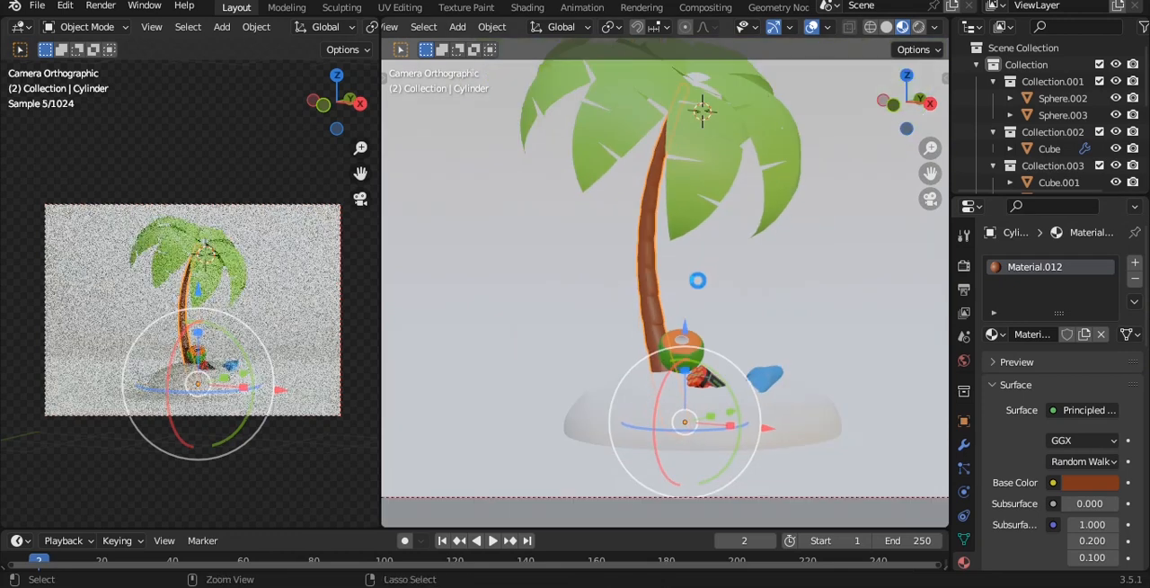
{"action": "key", "text": "ctrl+s"}
Give the island a new material with a sandy orange-yellow base color, and deselect it
{"action": "left_click", "coordinate": [739, 435]}
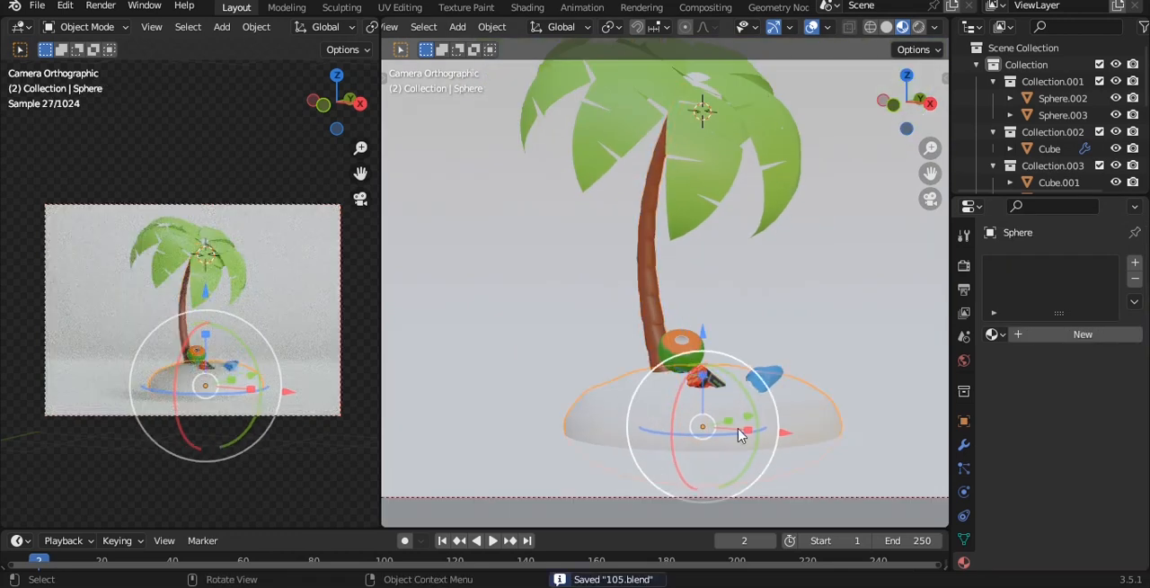
{"action": "left_click", "coordinate": [1046, 334]}
{"action": "left_click", "coordinate": [1090, 483]}
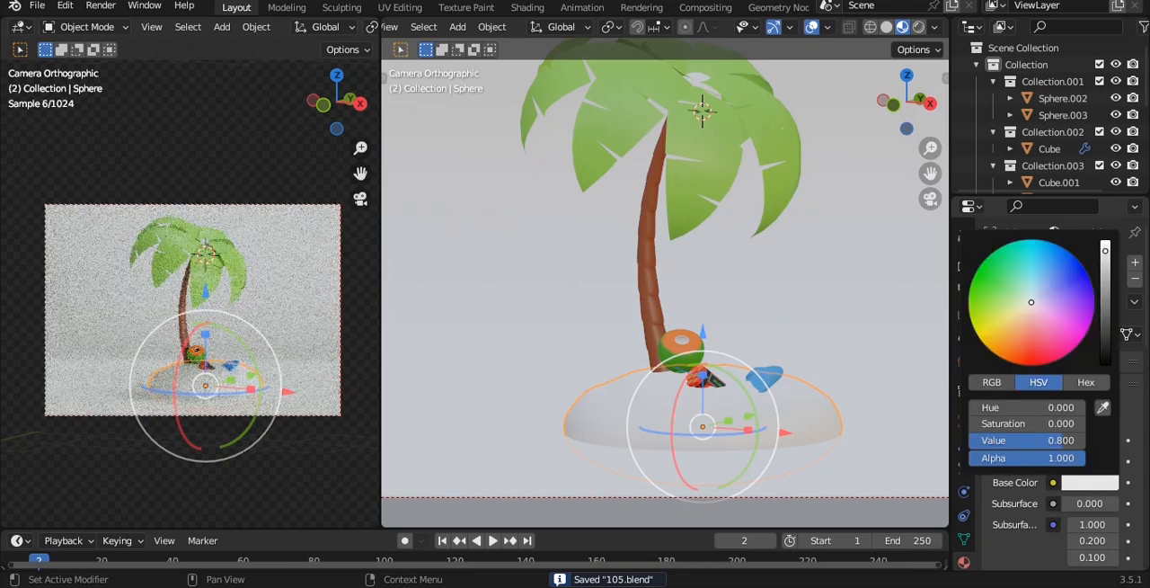
{"action": "left_click", "coordinate": [1006, 335]}
{"action": "left_click_drag", "start_coordinate": [1006, 334], "coordinate": [994, 342]}
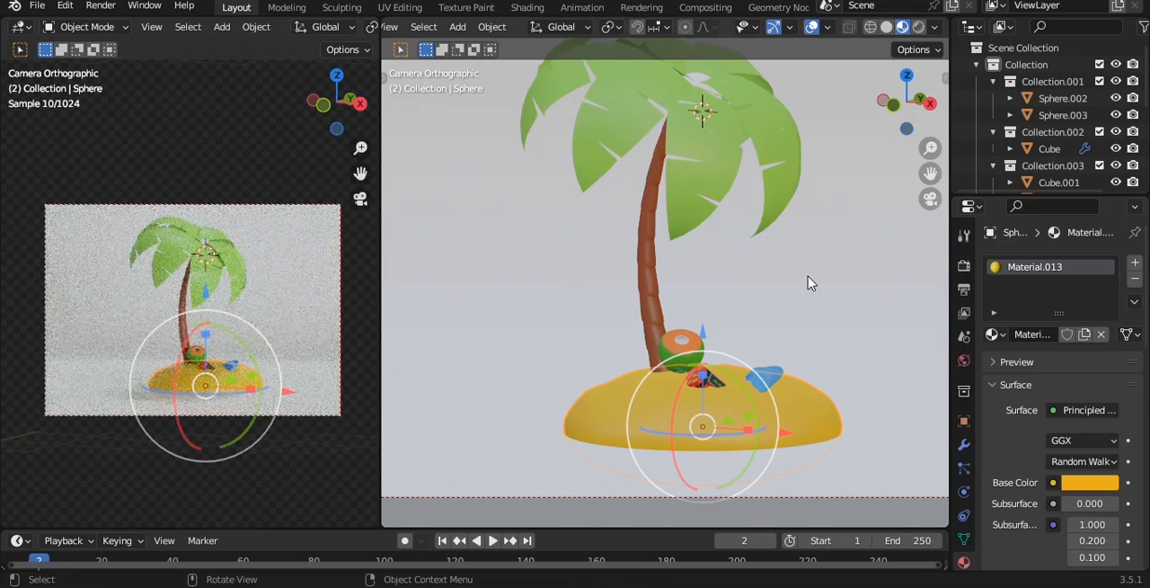
{"action": "left_click", "coordinate": [813, 310]}
Scale the blue object on the island down uniformly to about 0.70 and save the file
{"action": "scroll", "coordinate": [809, 316], "scroll_direction": "up", "scroll_amount": 1}
{"action": "scroll", "coordinate": [760, 296], "scroll_direction": "up", "scroll_amount": 5}
{"action": "middle_click_drag", "start_coordinate": [797, 323], "coordinate": [754, 353], "text": "shift"}
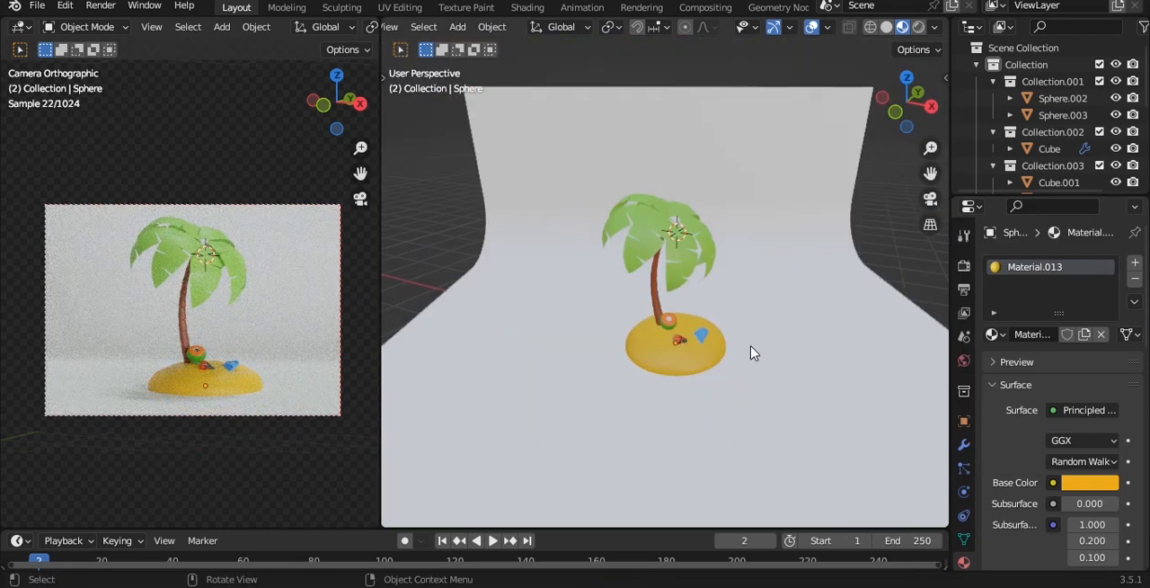
{"action": "scroll", "coordinate": [754, 353], "scroll_direction": "up", "scroll_amount": 3}
{"action": "scroll", "coordinate": [731, 321], "scroll_direction": "up", "scroll_amount": 3}
{"action": "left_click", "coordinate": [697, 310]}
{"action": "key", "text": "s"}
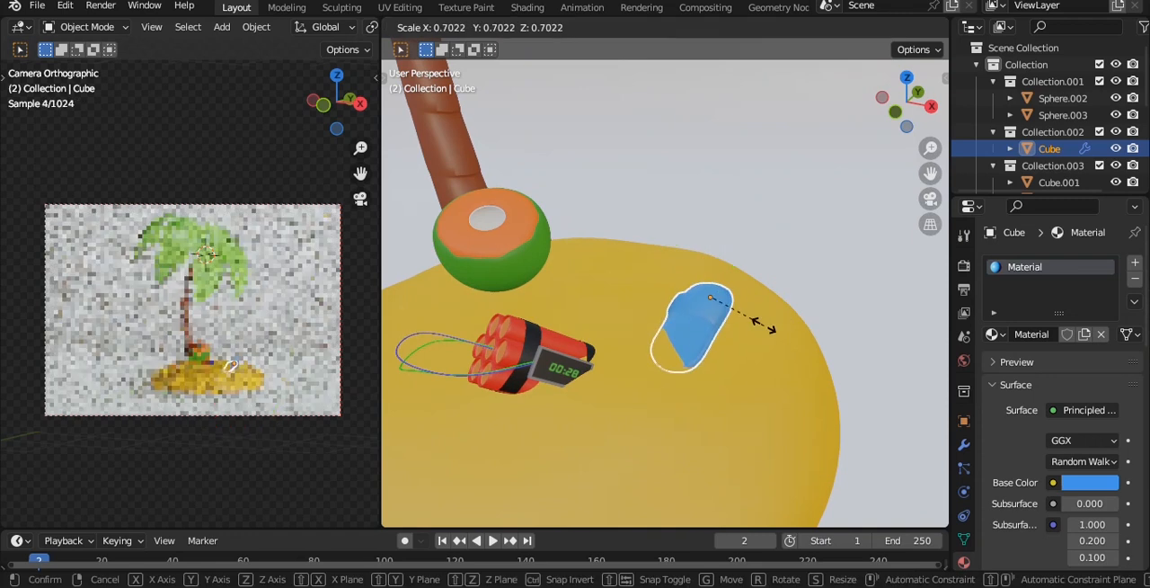
{"action": "left_click", "coordinate": [764, 329]}
{"action": "left_click", "coordinate": [808, 236]}
{"action": "scroll", "coordinate": [806, 237], "scroll_direction": "down", "scroll_amount": 2}
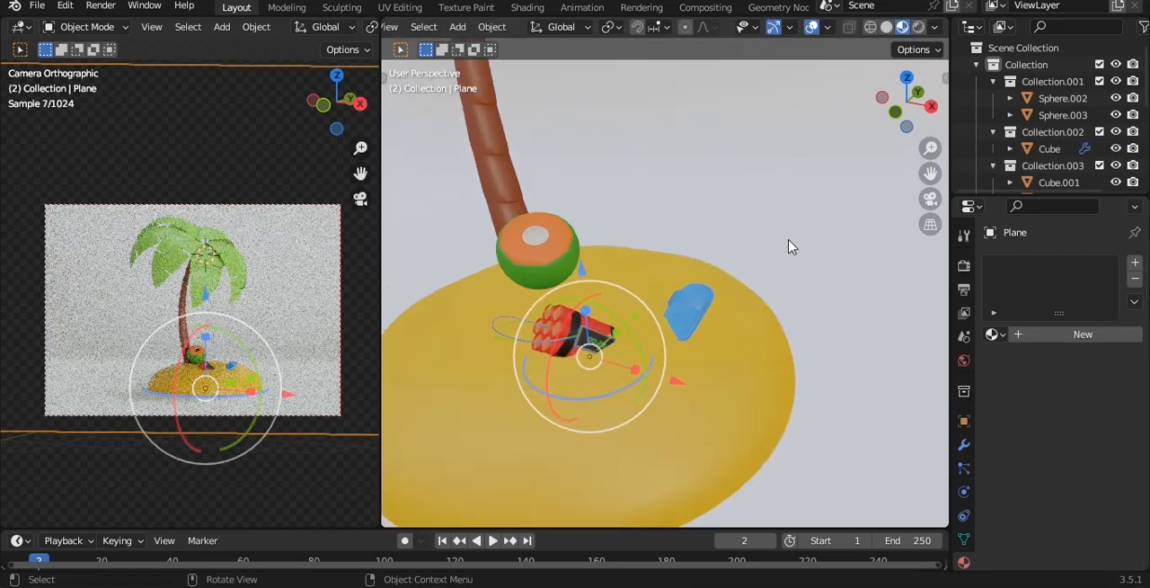
{"action": "scroll", "coordinate": [790, 248], "scroll_direction": "down", "scroll_amount": 5}
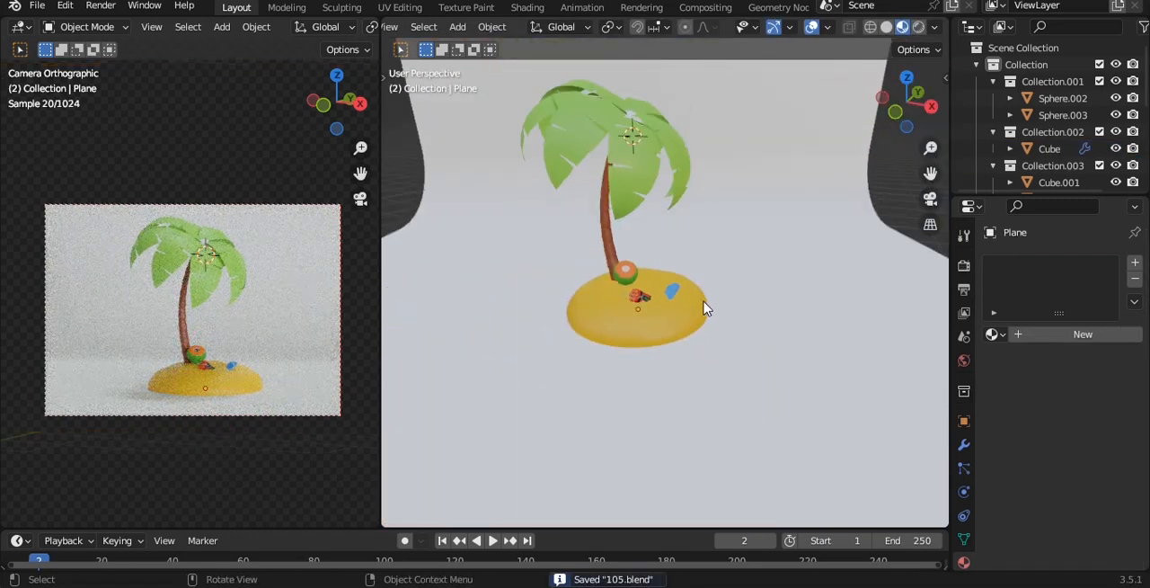
Raise the island material's roughness to 0.746 and increase the roughness of the trunk's material as well
{"action": "left_click", "coordinate": [705, 308]}
{"action": "scroll", "coordinate": [1083, 397], "scroll_direction": "down", "scroll_amount": 10}
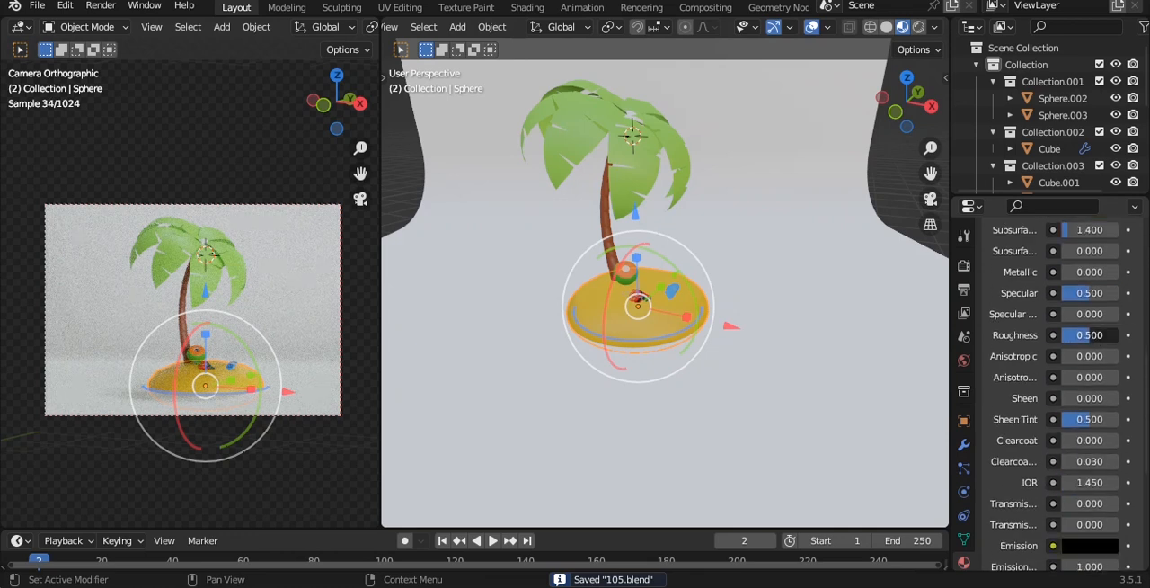
{"action": "left_click_drag", "start_coordinate": [1091, 336], "coordinate": [1105, 335]}
{"action": "scroll", "coordinate": [736, 325], "scroll_direction": "up", "scroll_amount": 5}
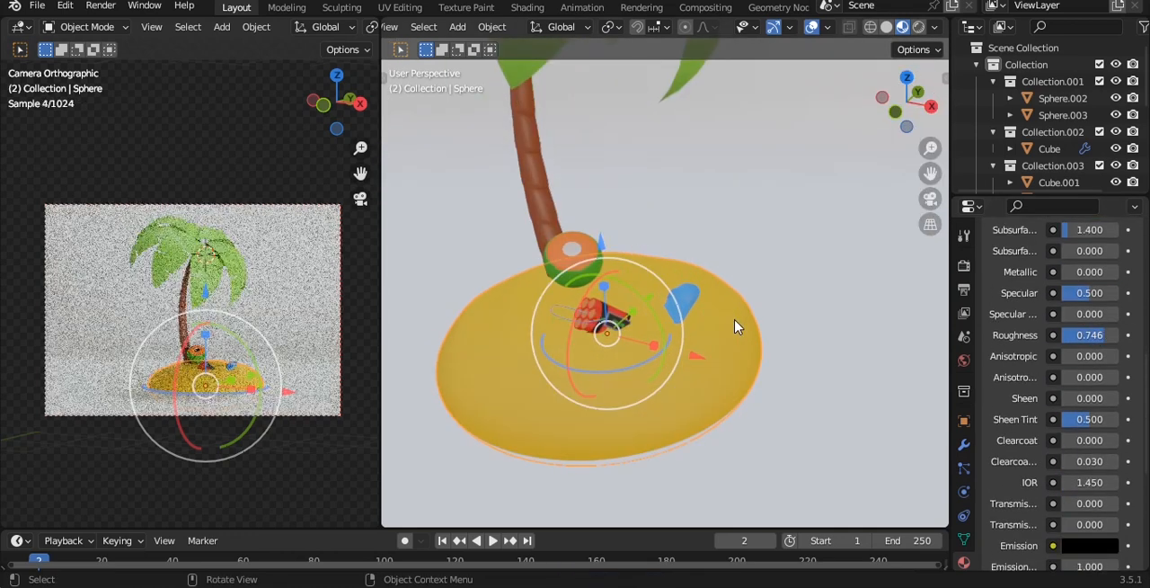
{"action": "middle_click_drag", "start_coordinate": [735, 327], "coordinate": [661, 198]}
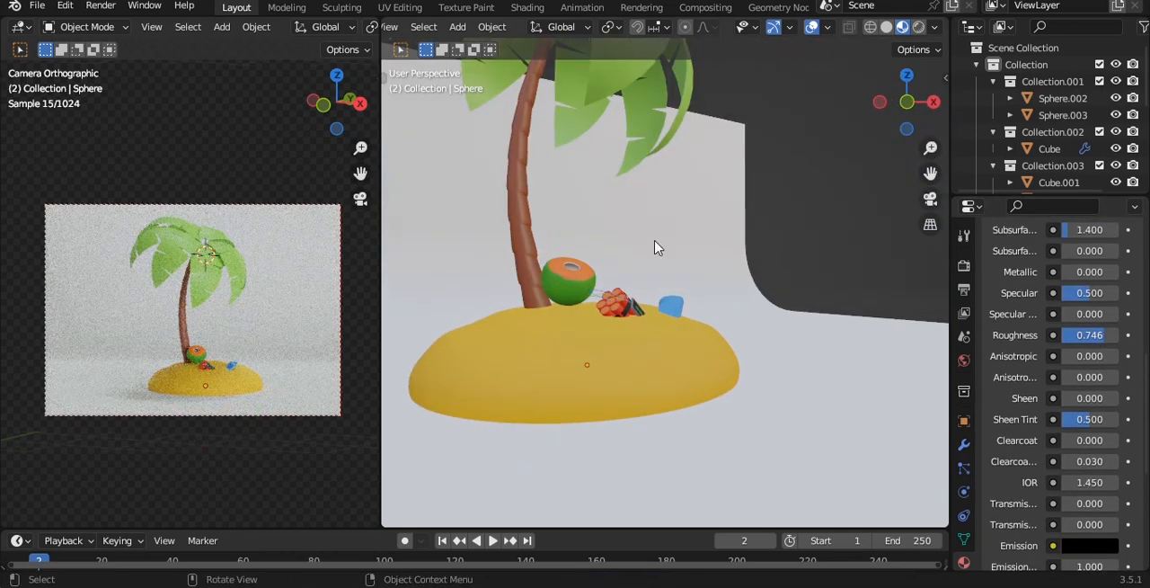
{"action": "left_click", "coordinate": [528, 245]}
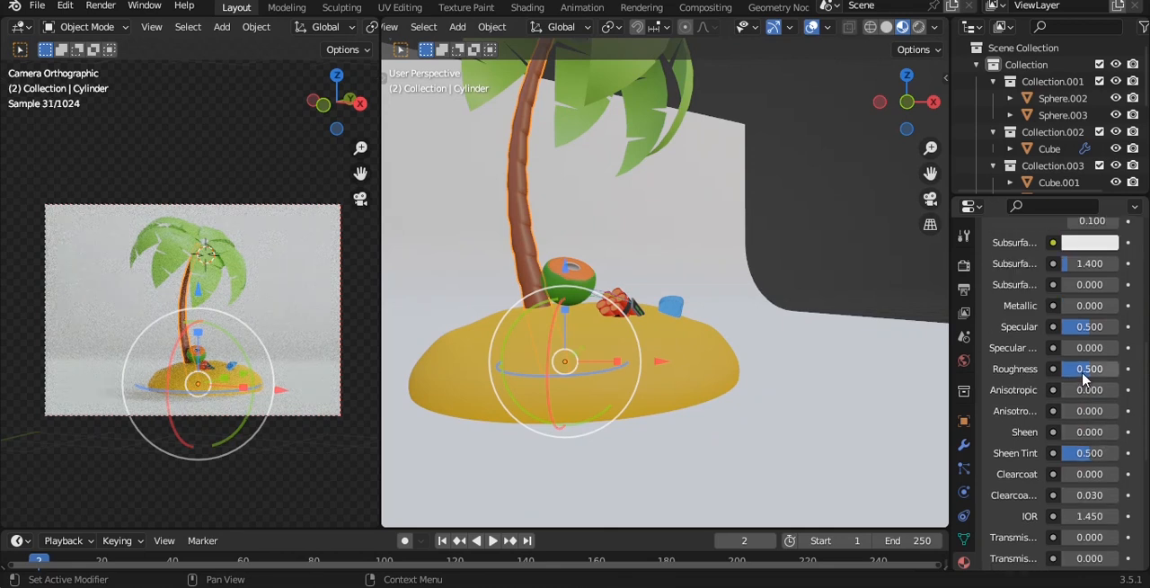
{"action": "left_click_drag", "start_coordinate": [1083, 375], "coordinate": [1091, 374]}
Assign the existing green Material.004 to the coconut sphere beneath the leaf crown
{"action": "scroll", "coordinate": [657, 162], "scroll_direction": "down", "scroll_amount": 2}
{"action": "middle_click_drag", "start_coordinate": [655, 167], "coordinate": [624, 180]}
{"action": "left_click", "coordinate": [611, 173]}
{"action": "left_click", "coordinate": [995, 334]}
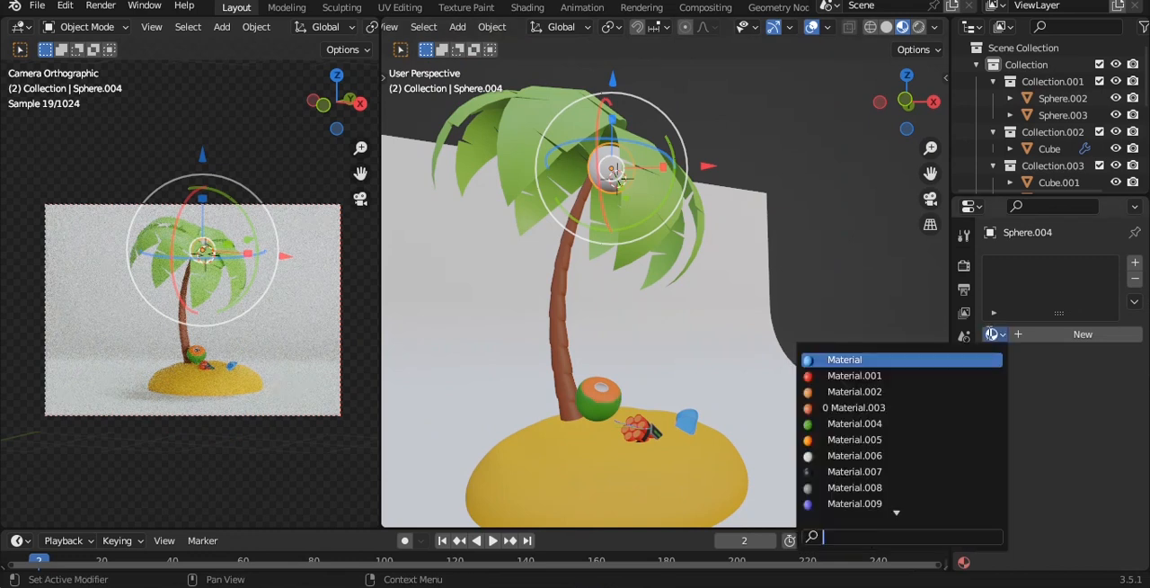
{"action": "left_click", "coordinate": [850, 422]}
{"action": "scroll", "coordinate": [665, 269], "scroll_direction": "down", "scroll_amount": 3}
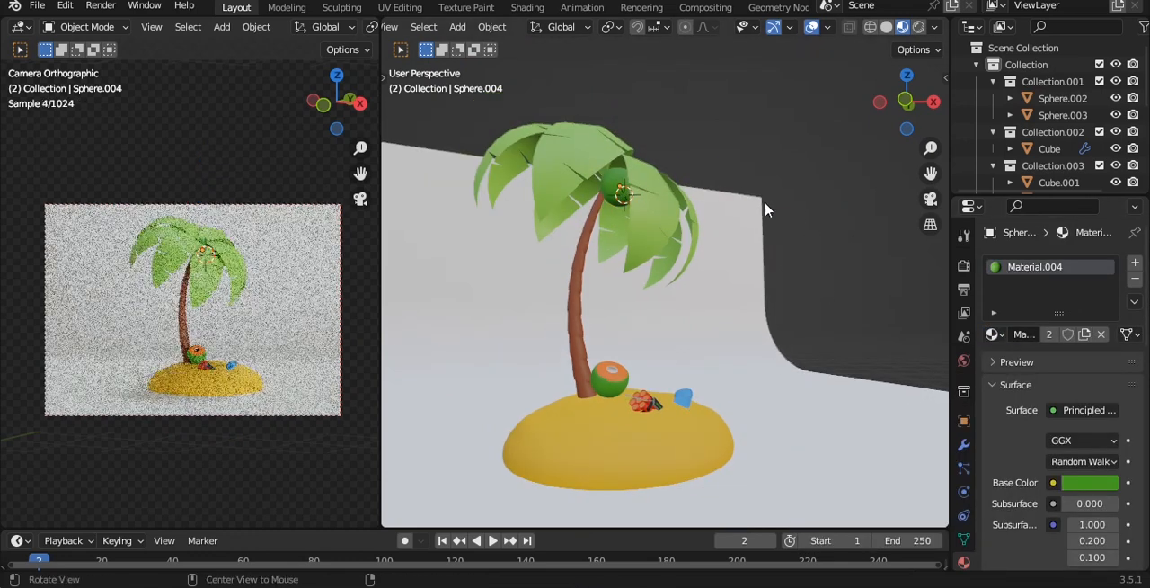
Give the backdrop plane a new material with a light blue base color (hue 0.538, saturation 0.731, value 0.800) and save the file
{"action": "middle_click_drag", "start_coordinate": [665, 270], "coordinate": [691, 250]}
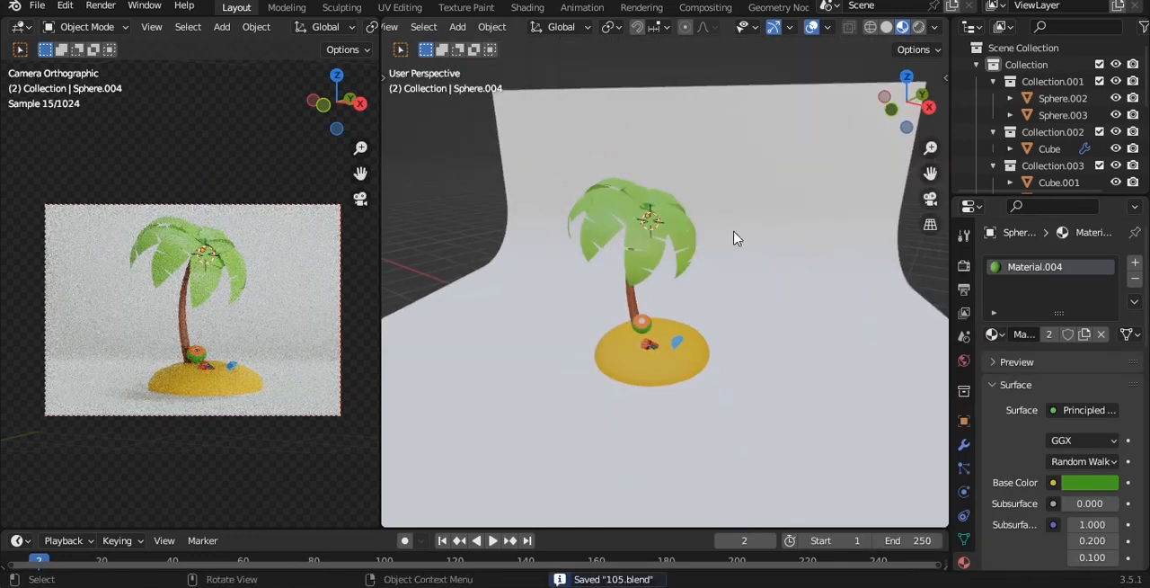
{"action": "left_click", "coordinate": [878, 329]}
{"action": "left_click", "coordinate": [1047, 336]}
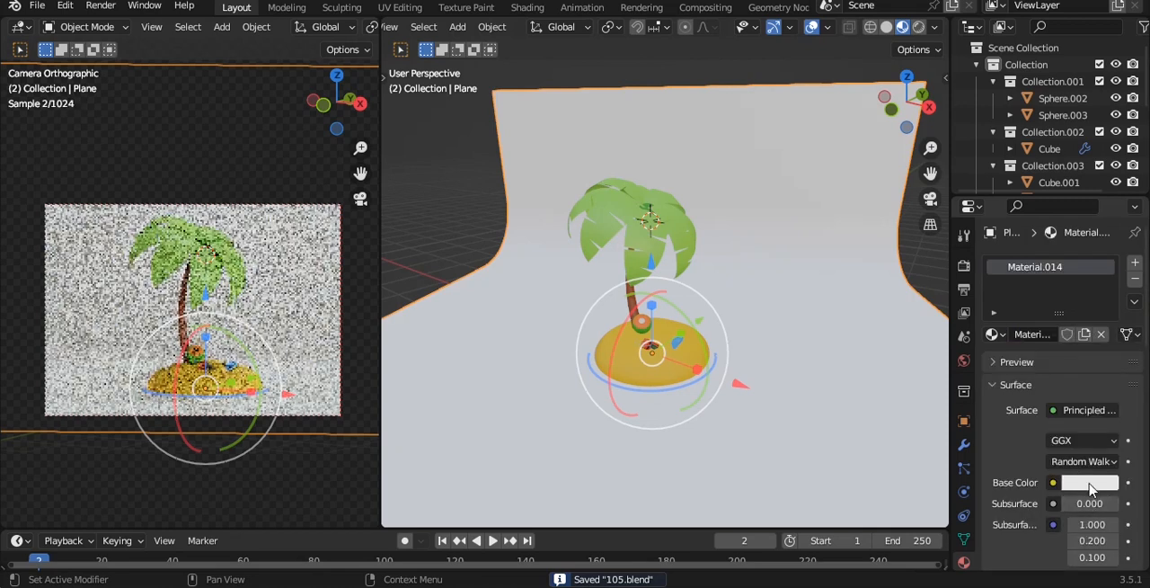
{"action": "left_click", "coordinate": [1091, 483]}
{"action": "left_click_drag", "start_coordinate": [1034, 306], "coordinate": [1036, 274]}
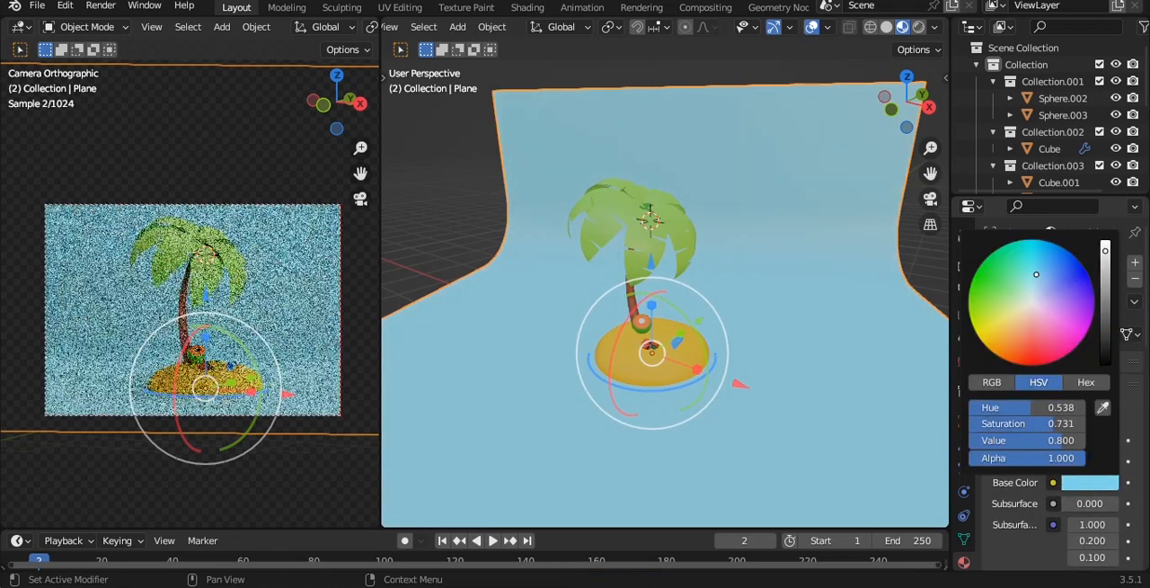
{"action": "scroll", "coordinate": [689, 277], "scroll_direction": "down", "scroll_amount": 2}
{"action": "key", "text": "ctrl+s"}
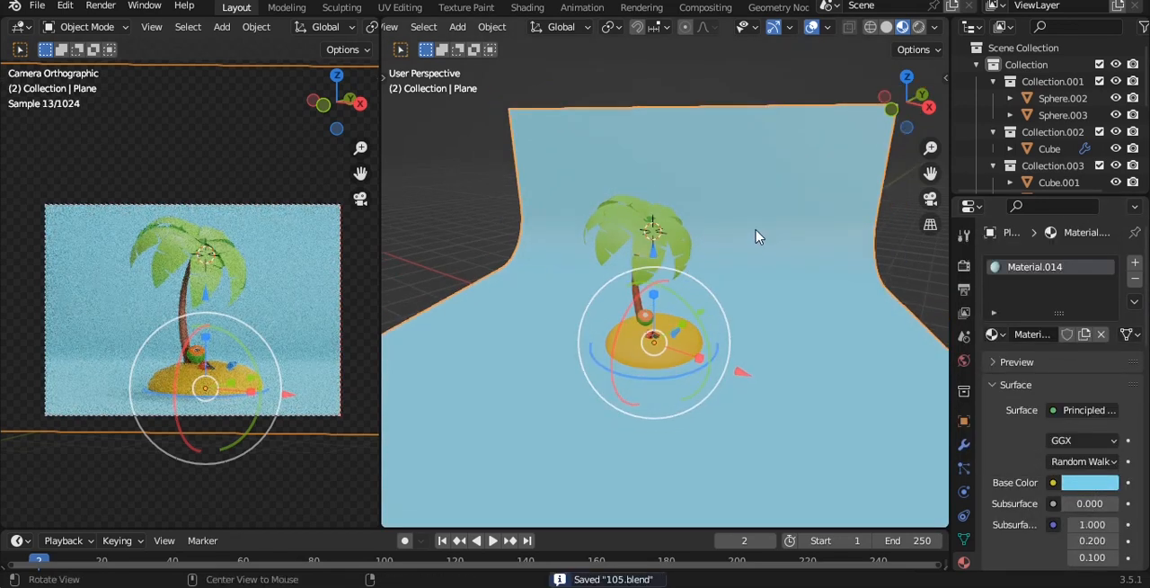
Set the scene's color management look to High Contrast and deselect the backdrop
{"action": "left_click", "coordinate": [964, 267]}
{"action": "scroll", "coordinate": [1067, 310], "scroll_direction": "down", "scroll_amount": 15}
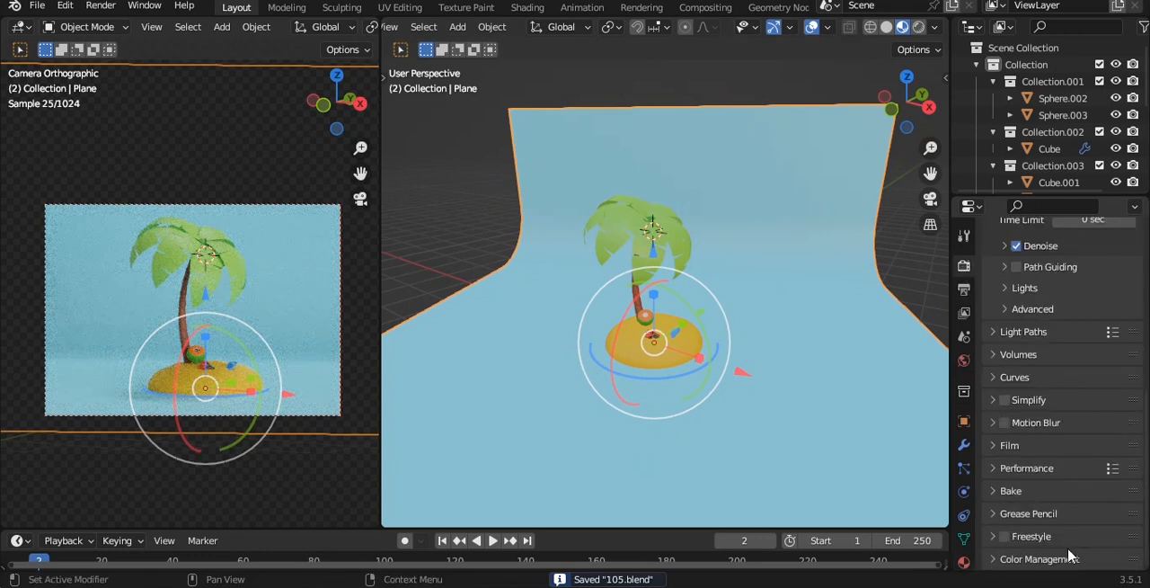
{"action": "left_click", "coordinate": [1069, 552]}
{"action": "scroll", "coordinate": [1070, 521], "scroll_direction": "down", "scroll_amount": 4}
{"action": "left_click", "coordinate": [1097, 471]}
{"action": "left_click", "coordinate": [1092, 436]}
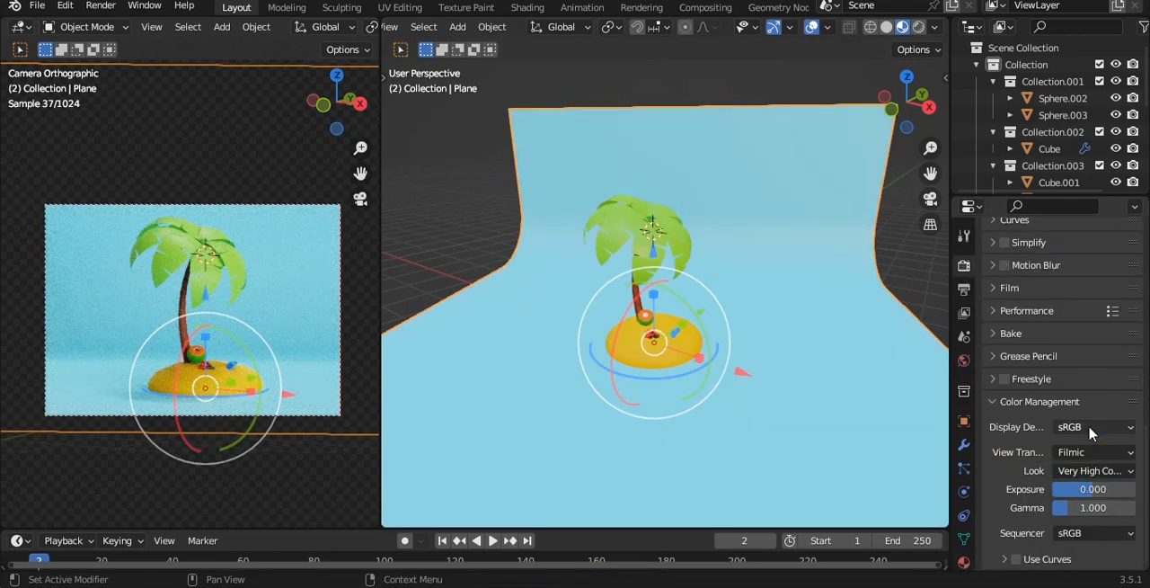
{"action": "left_click", "coordinate": [1097, 471]}
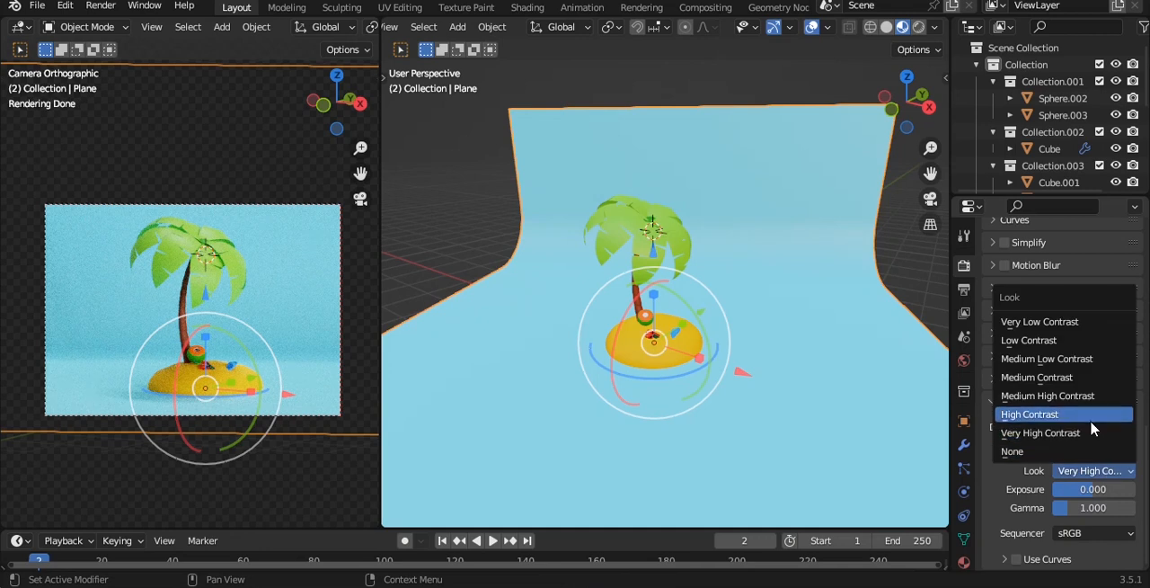
{"action": "left_click", "coordinate": [1090, 419]}
{"action": "key", "text": "alt+a"}
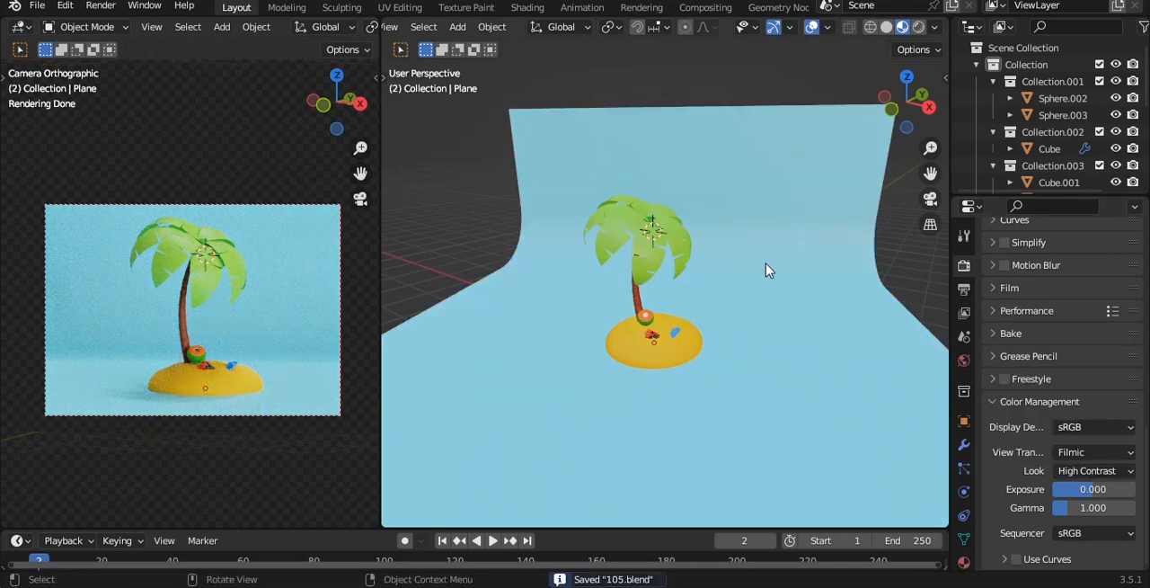
Snap the 3D cursor to the cut coconut at the base of the trunk
{"action": "left_click", "coordinate": [783, 234]}
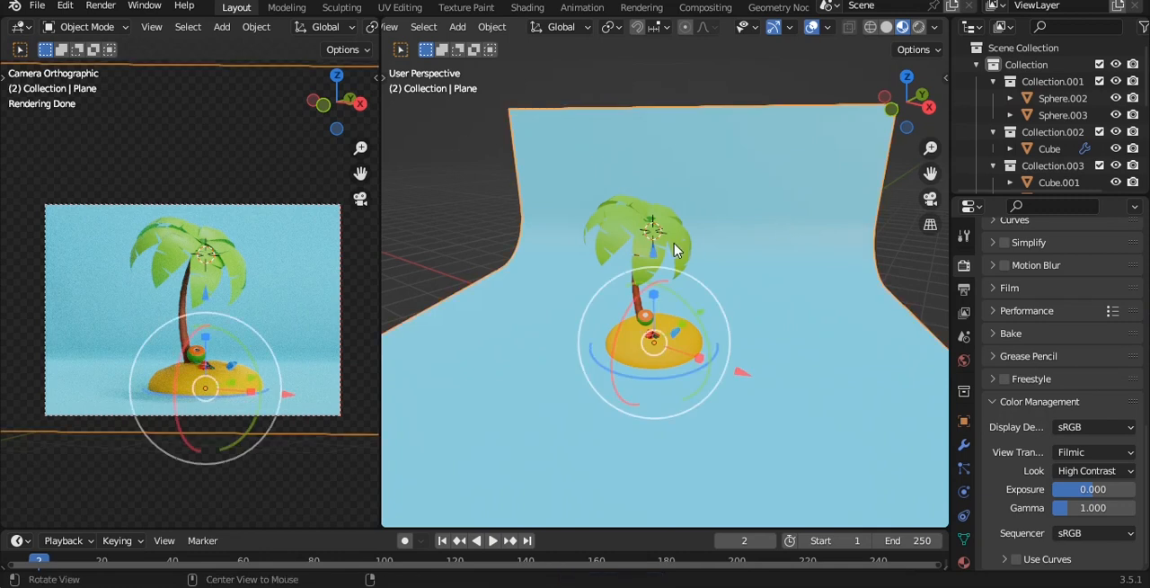
{"action": "left_click_drag", "start_coordinate": [676, 250], "coordinate": [692, 254], "text": "alt"}
{"action": "scroll", "coordinate": [693, 256], "scroll_direction": "up", "scroll_amount": 4}
{"action": "key", "text": "alt+a"}
{"action": "left_click", "coordinate": [632, 353]}
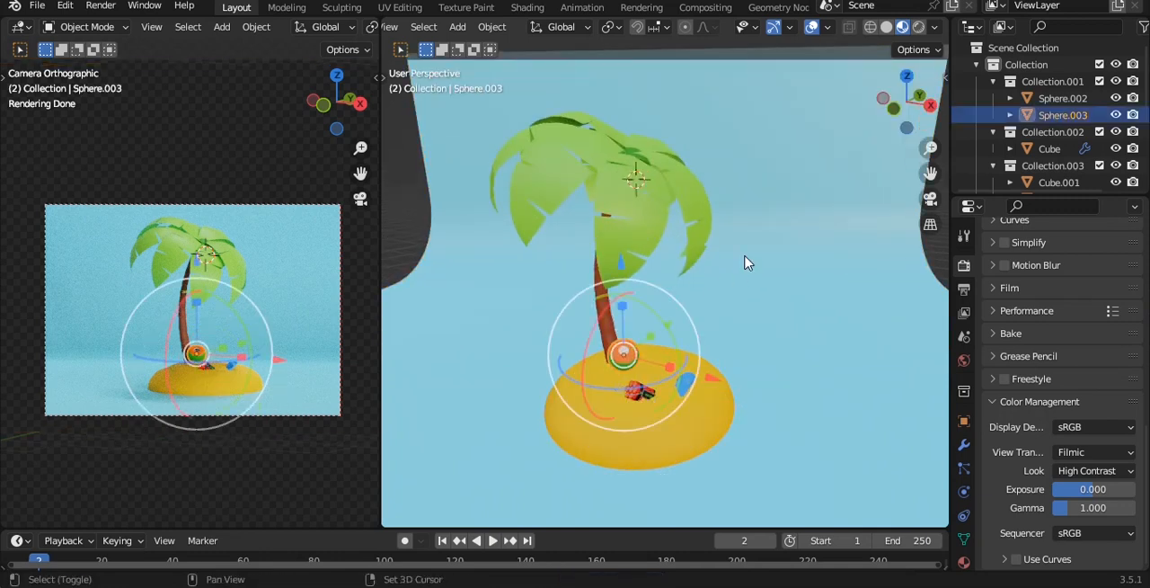
{"action": "key", "text": "shift+s"}
{"action": "left_click", "coordinate": [745, 351]}
{"action": "scroll", "coordinate": [737, 224], "scroll_direction": "down", "scroll_amount": 2}
{"action": "left_click_drag", "start_coordinate": [737, 224], "coordinate": [778, 274], "text": "alt"}
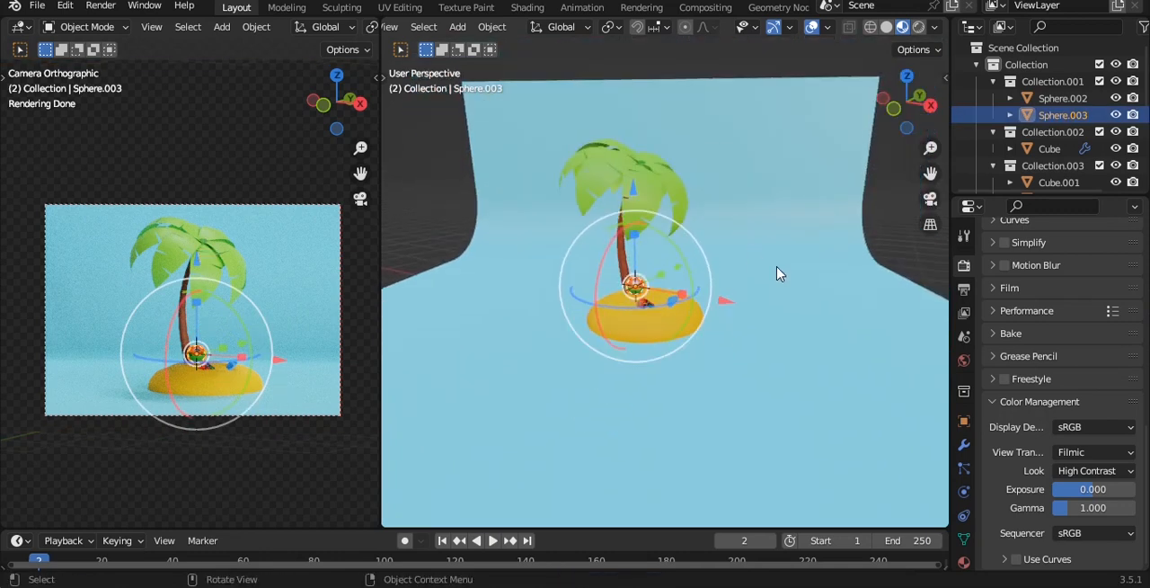
Set the world HDRI background strength to 0.300 and save the file
{"action": "left_click", "coordinate": [778, 274]}
{"action": "left_click", "coordinate": [964, 361]}
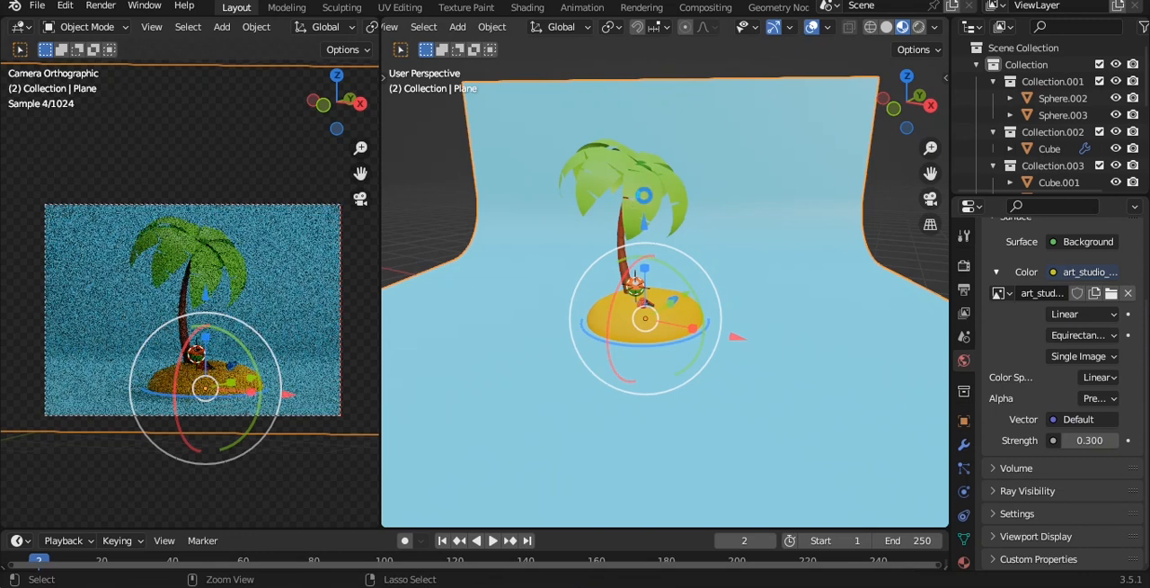
{"action": "key", "text": "ctrl+s"}
Add a three-point light setup of area lamps to the scene with the Tri-Lighting creator
{"action": "middle_click_drag", "start_coordinate": [746, 183], "coordinate": [739, 208]}
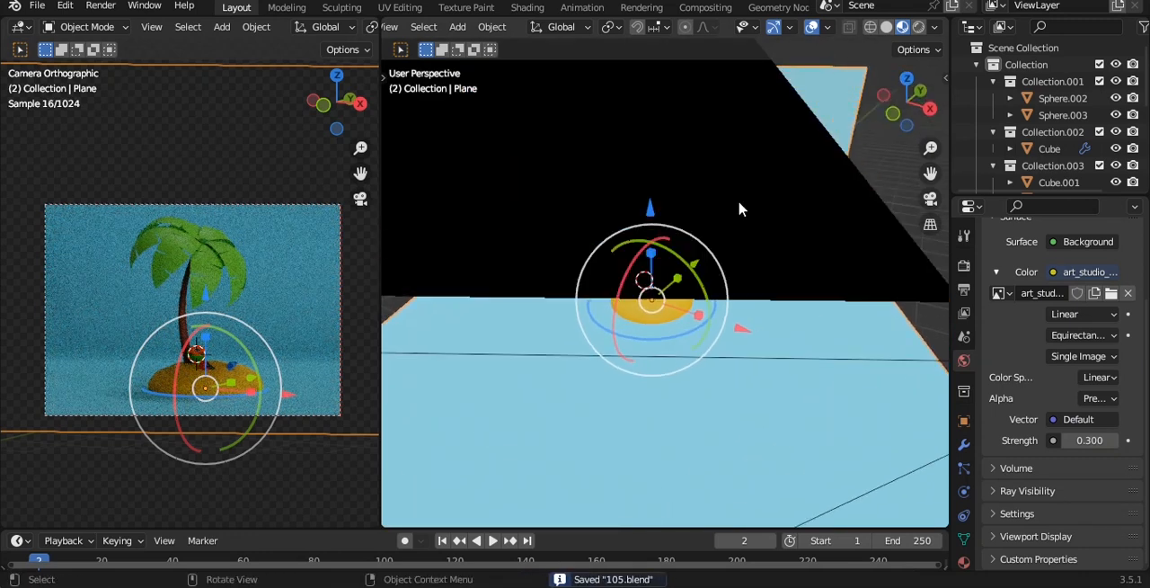
{"action": "key", "text": "KP_7"}
{"action": "key", "text": "shift+a"}
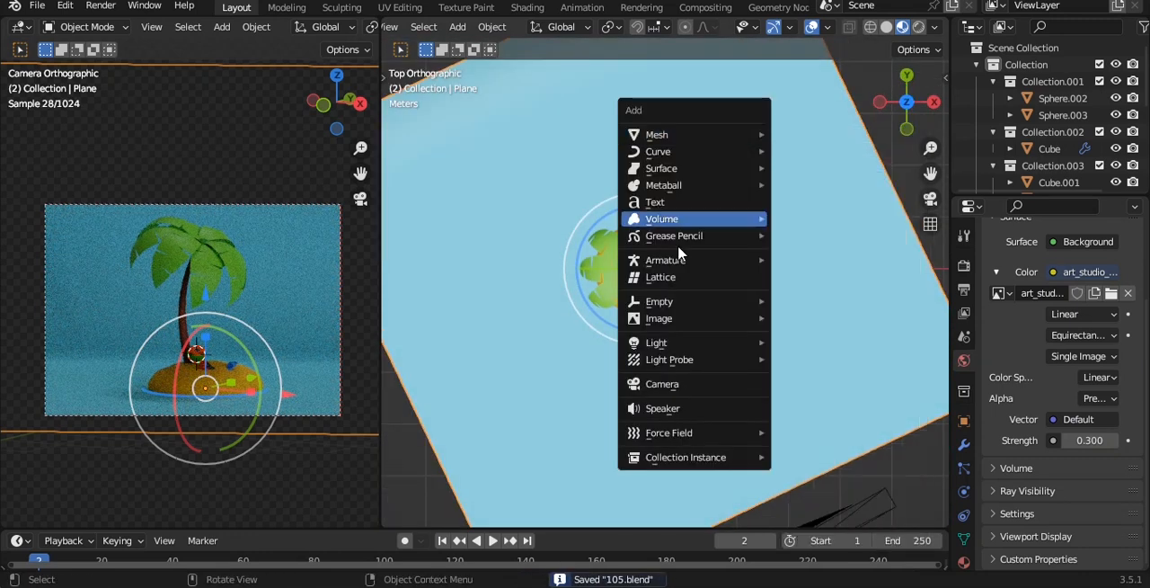
{"action": "mouse_move", "coordinate": [665, 342]}
{"action": "left_click", "coordinate": [813, 416]}
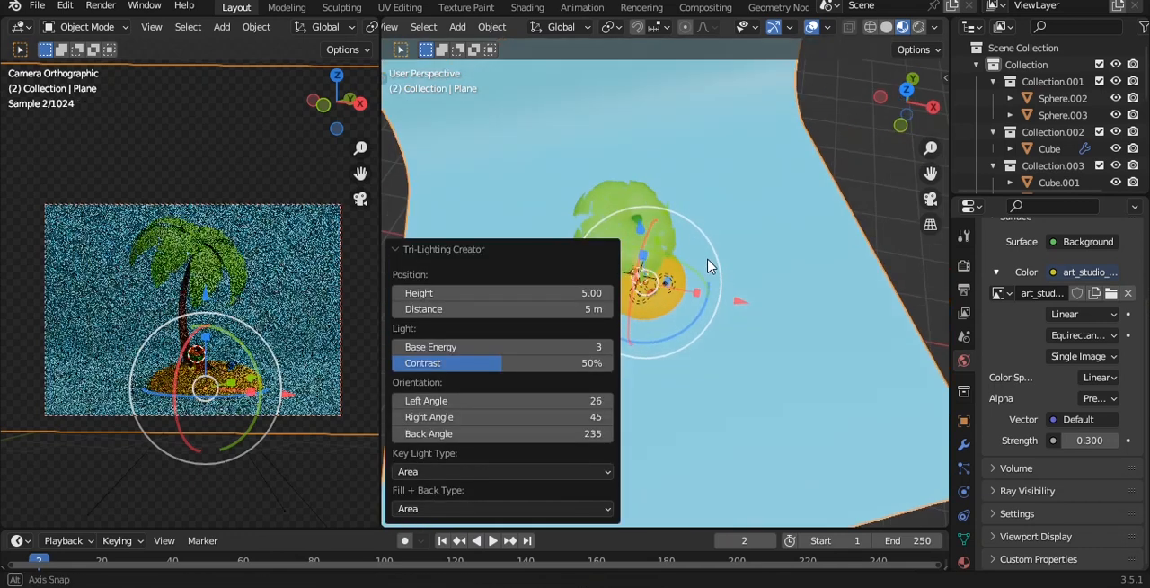
{"action": "middle_click_drag", "start_coordinate": [697, 209], "coordinate": [730, 185]}
{"action": "left_click", "coordinate": [462, 247]}
Try to raise the three lamps vertically and spread them apart by scaling, and undo those changes
{"action": "scroll", "coordinate": [800, 273], "scroll_direction": "up", "scroll_amount": 3}
{"action": "left_click", "coordinate": [730, 185]}
{"action": "left_click", "coordinate": [707, 158], "text": "shift"}
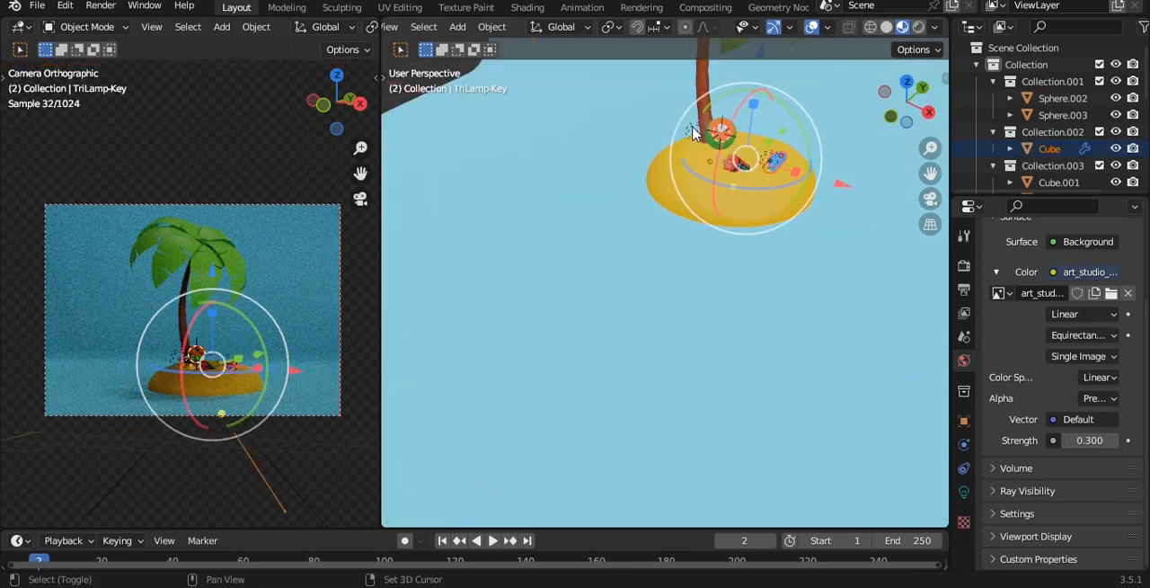
{"action": "left_click", "coordinate": [696, 130], "text": "shift"}
{"action": "scroll", "coordinate": [707, 159], "scroll_direction": "down", "scroll_amount": 5}
{"action": "left_click_drag", "start_coordinate": [707, 164], "coordinate": [657, 130], "text": "alt"}
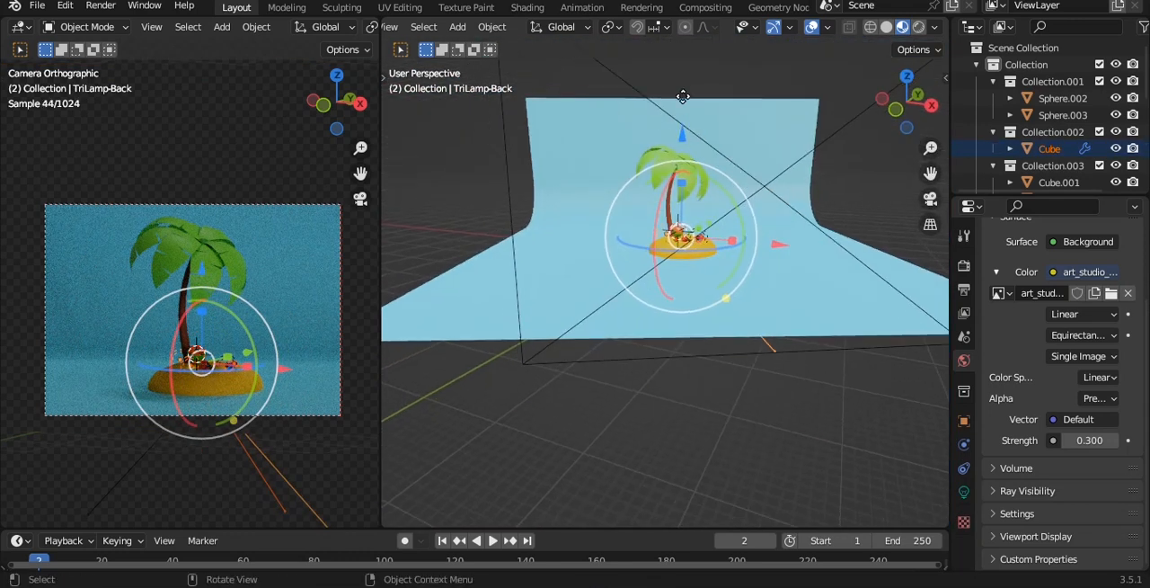
{"action": "key", "text": "g"}
{"action": "key", "text": "z"}
{"action": "key", "text": "ctrl+z"}
{"action": "key", "text": "ctrl+z"}
{"action": "key", "text": "ctrl+z"}
{"action": "key", "text": "ctrl+z"}
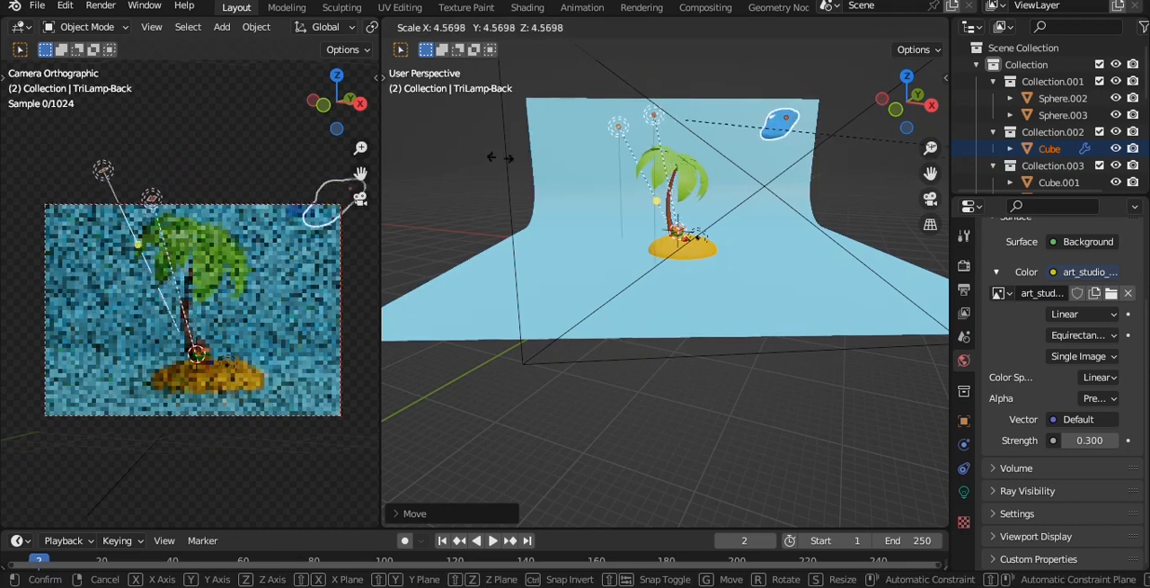
Select only the fill, key and back lamps and raise them along the Z axis above the palm tree
{"action": "scroll", "coordinate": [638, 288], "scroll_direction": "up", "scroll_amount": 8}
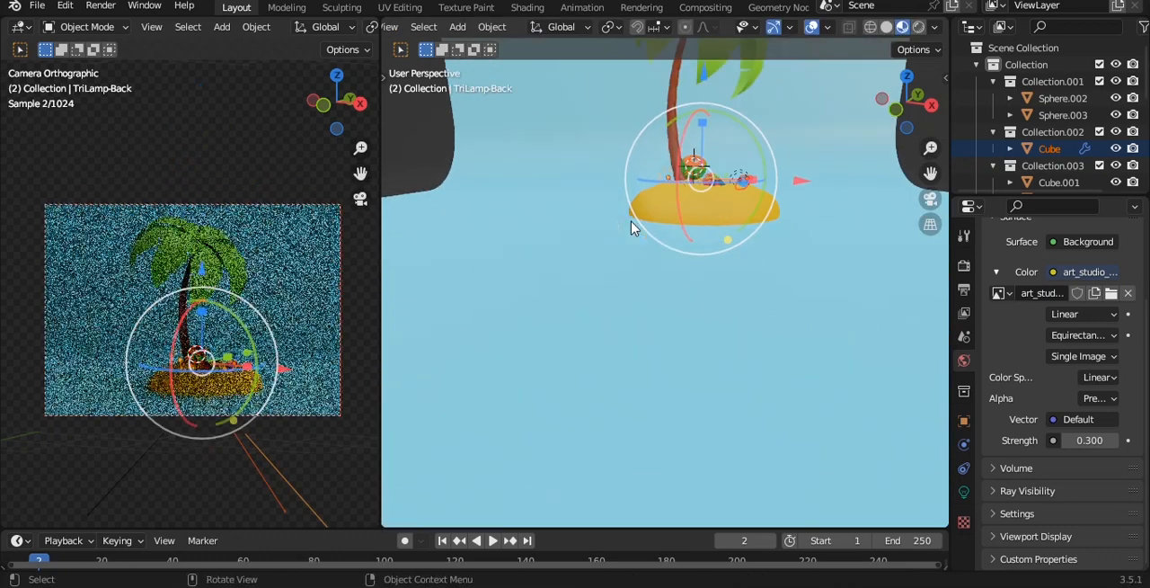
{"action": "left_click", "coordinate": [661, 242]}
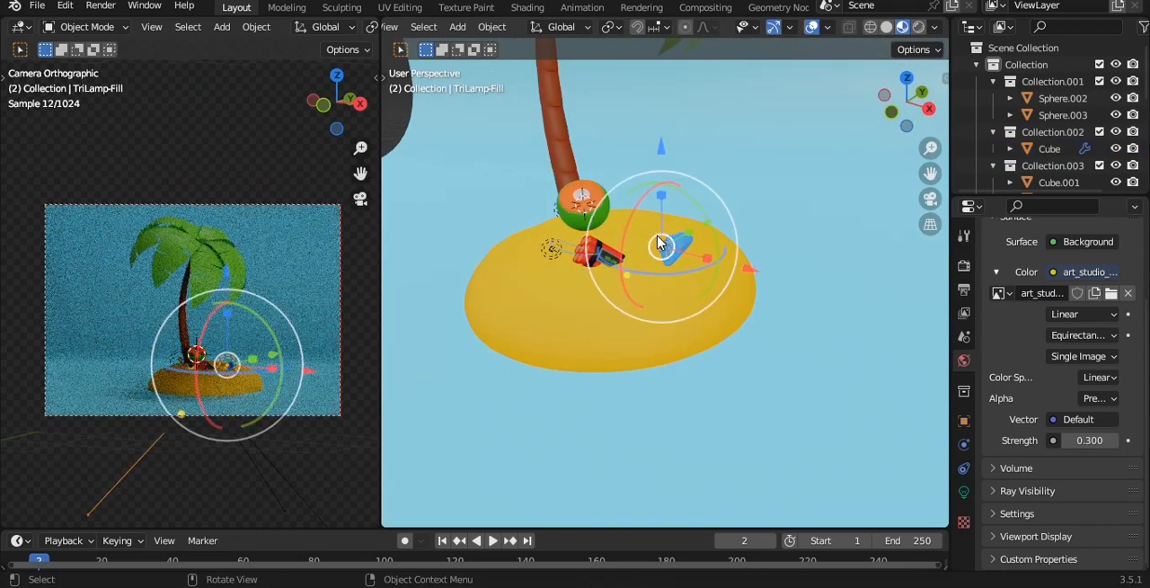
{"action": "middle_click_drag", "start_coordinate": [555, 227], "coordinate": [515, 284]}
{"action": "left_click", "coordinate": [466, 242], "text": "shift"}
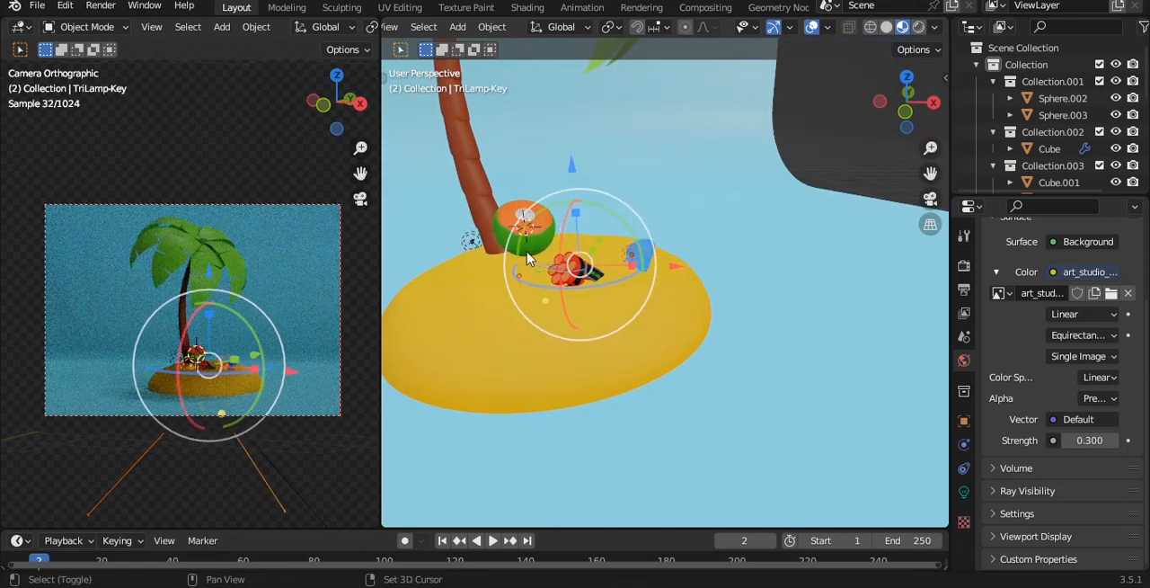
{"action": "left_click", "coordinate": [470, 241], "text": "shift"}
{"action": "scroll", "coordinate": [632, 261], "scroll_direction": "down", "scroll_amount": 4}
{"action": "middle_click_drag", "start_coordinate": [639, 261], "coordinate": [686, 274]}
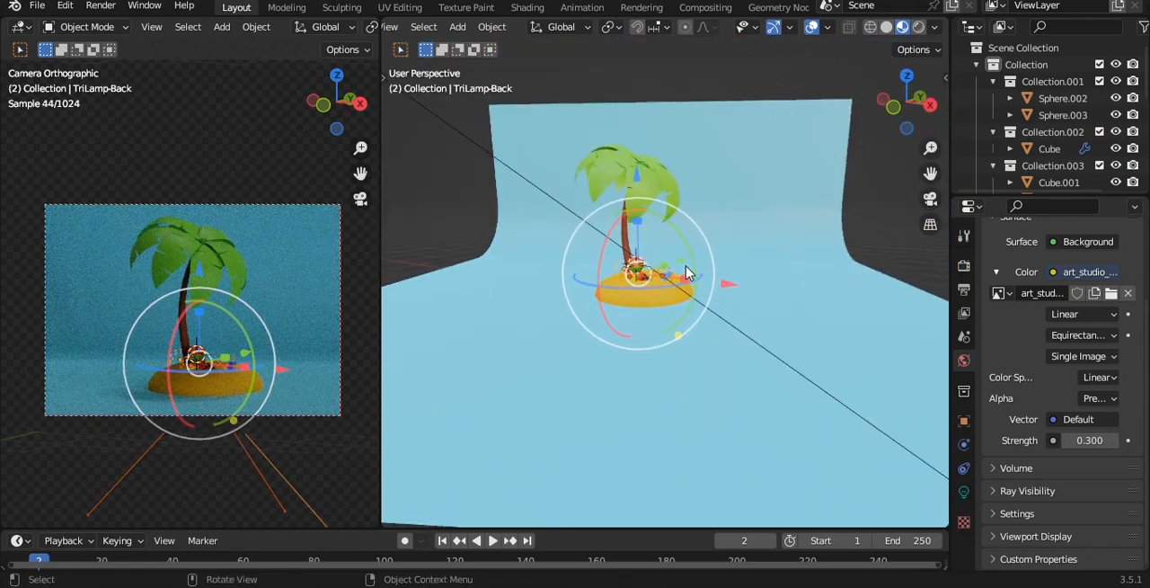
{"action": "key", "text": "g"}
{"action": "key", "text": "z"}
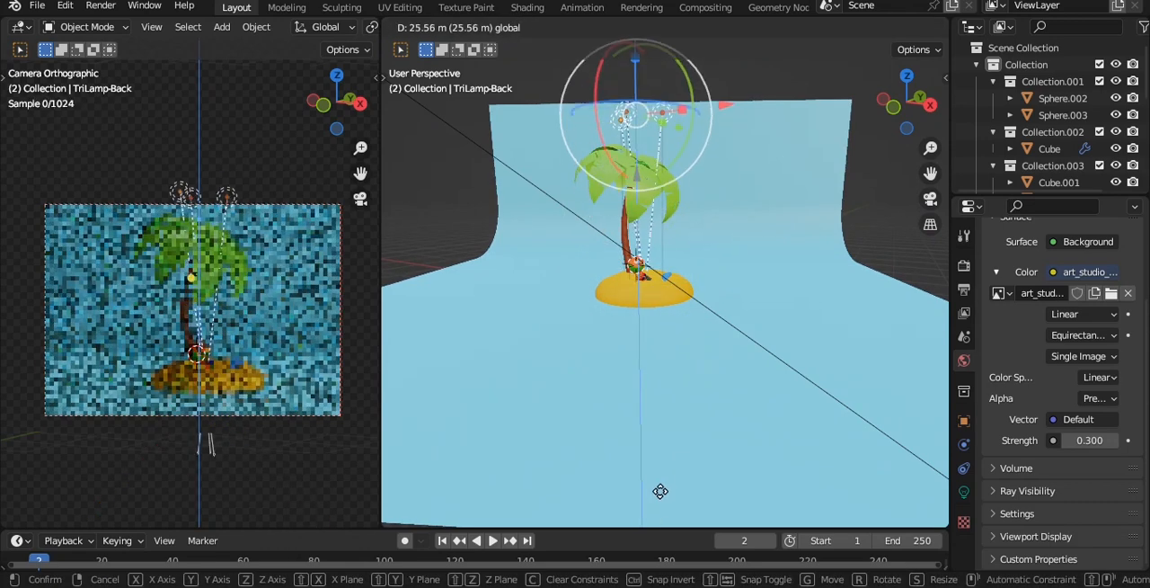
{"action": "left_click", "coordinate": [695, 153]}
Spread the three lamps apart by scaling them about 7.16 times, and save the file
{"action": "key", "text": "s"}
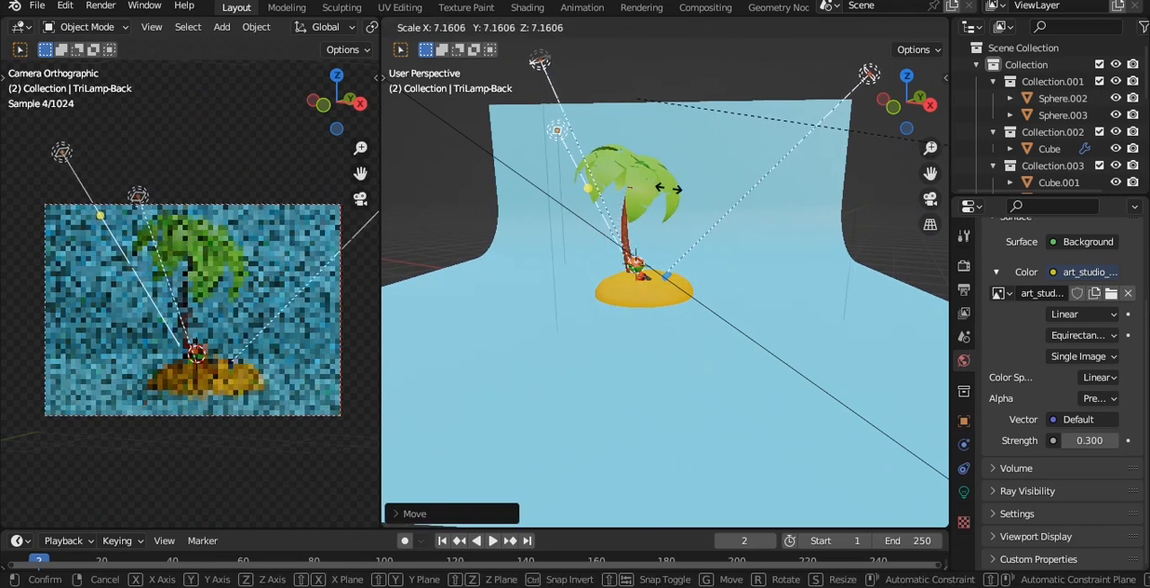
{"action": "left_click", "coordinate": [683, 190]}
{"action": "scroll", "coordinate": [683, 191], "scroll_direction": "down", "scroll_amount": 5}
{"action": "middle_click_drag", "start_coordinate": [683, 190], "coordinate": [699, 268]}
{"action": "scroll", "coordinate": [719, 257], "scroll_direction": "up", "scroll_amount": 4}
{"action": "key", "text": "ctrl+s"}
Select the key lamp in top view and set its power to 800 W
{"action": "key", "text": "grave"}
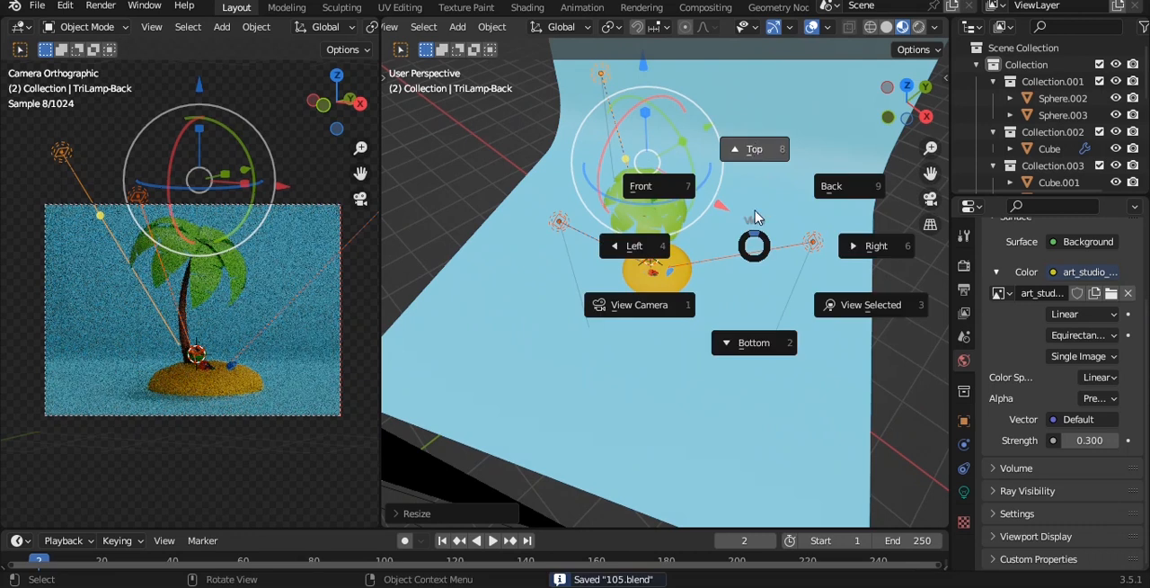
{"action": "left_click", "coordinate": [757, 216]}
{"action": "middle_click_drag", "start_coordinate": [759, 241], "coordinate": [739, 243], "text": "shift"}
{"action": "left_click", "coordinate": [758, 266]}
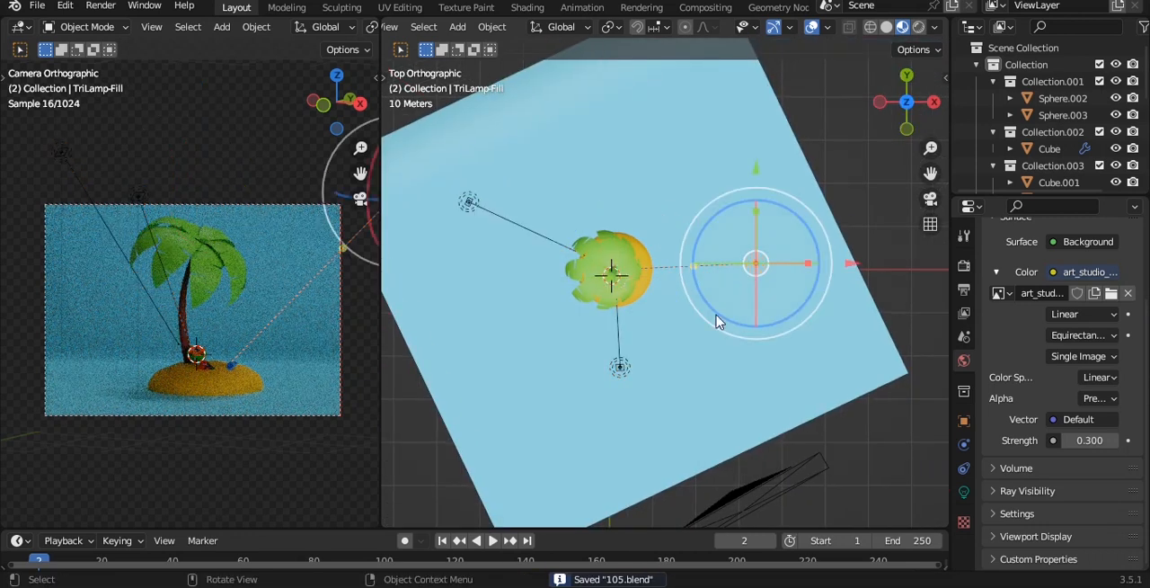
{"action": "left_click", "coordinate": [619, 367]}
{"action": "left_click", "coordinate": [964, 491]}
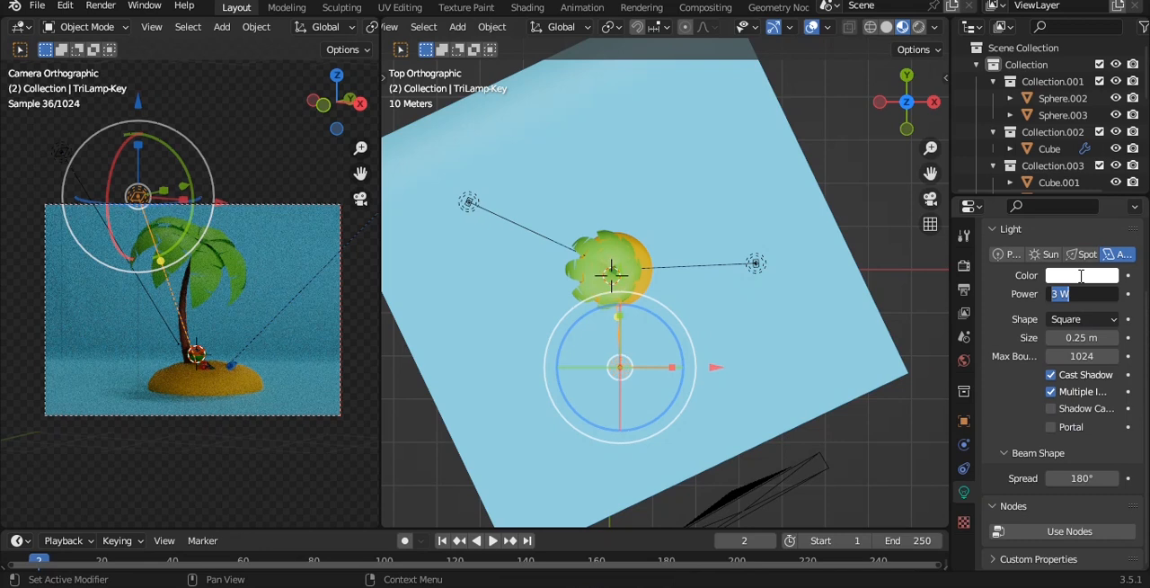
{"action": "type", "text": "800"}
{"action": "key", "text": "Return"}
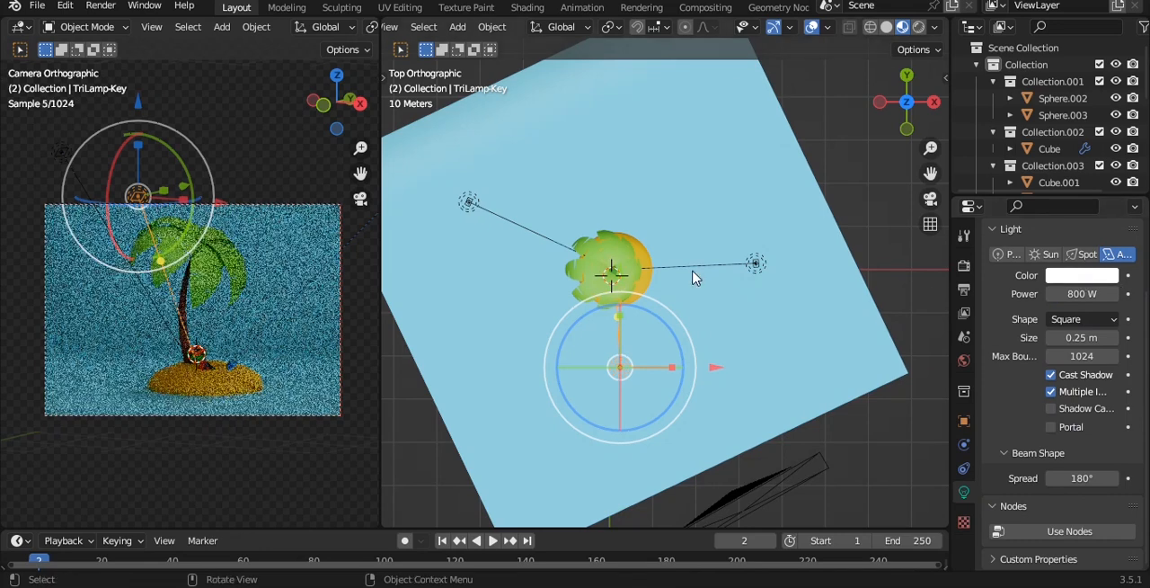
Scale the key lamp up about 10.5 times, save the file and set the lamp's power to 5000 W
{"action": "key", "text": "s"}
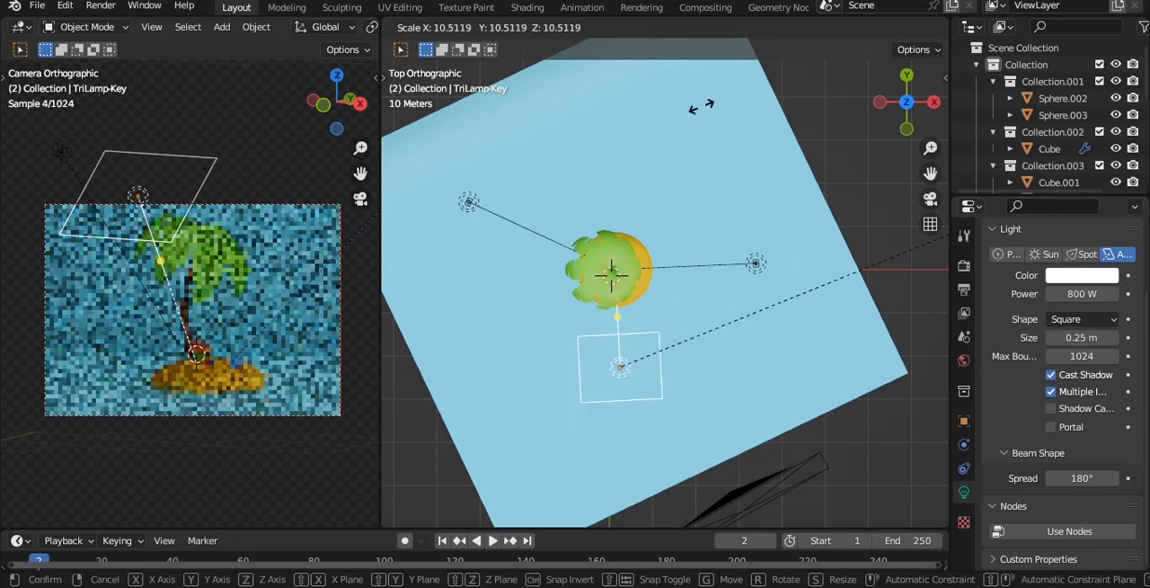
{"action": "left_click", "coordinate": [758, 233]}
{"action": "middle_click_drag", "start_coordinate": [757, 233], "coordinate": [770, 238]}
{"action": "key", "text": "ctrl+s"}
{"action": "double_click", "coordinate": [1082, 293]}
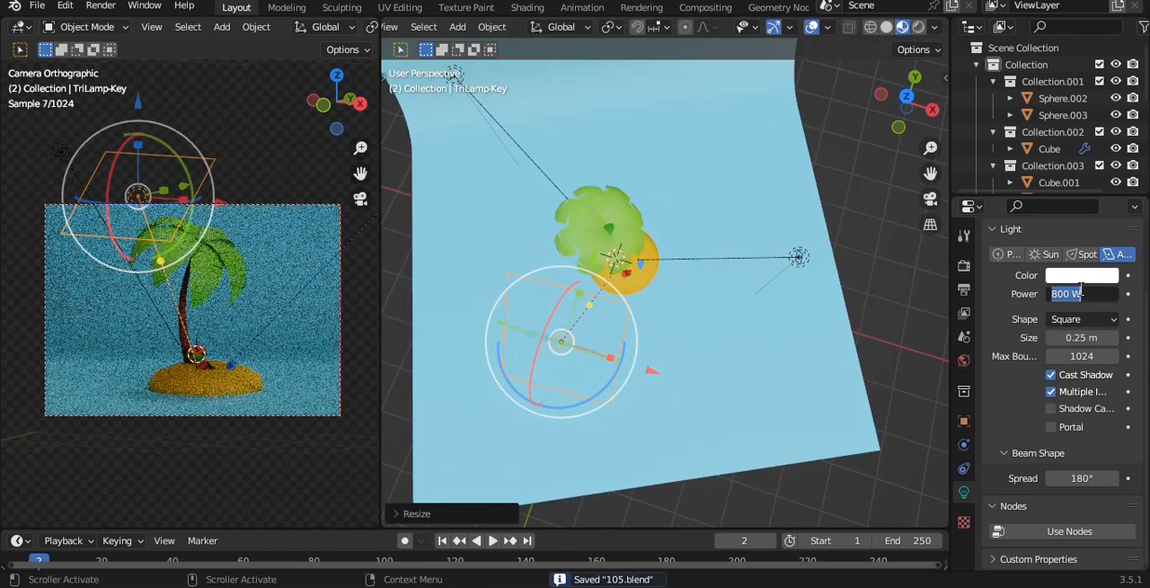
{"action": "type", "text": "5000"}
{"action": "key", "text": "Return"}
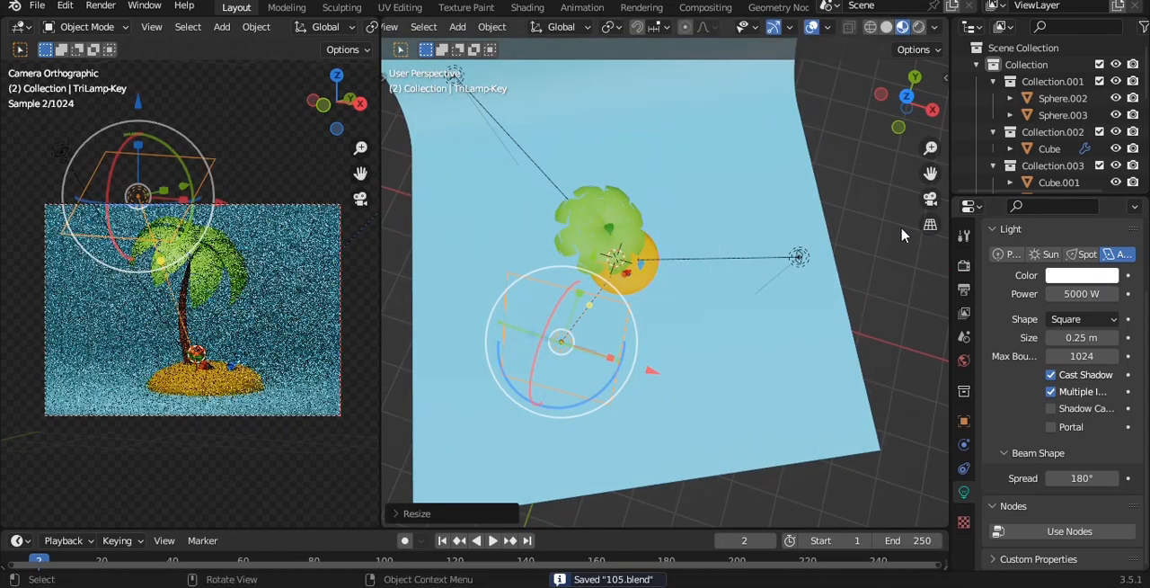
Select the fill lamp and set its power to 3000 W
{"action": "middle_click_drag", "start_coordinate": [791, 270], "coordinate": [842, 243]}
{"action": "left_click", "coordinate": [787, 255]}
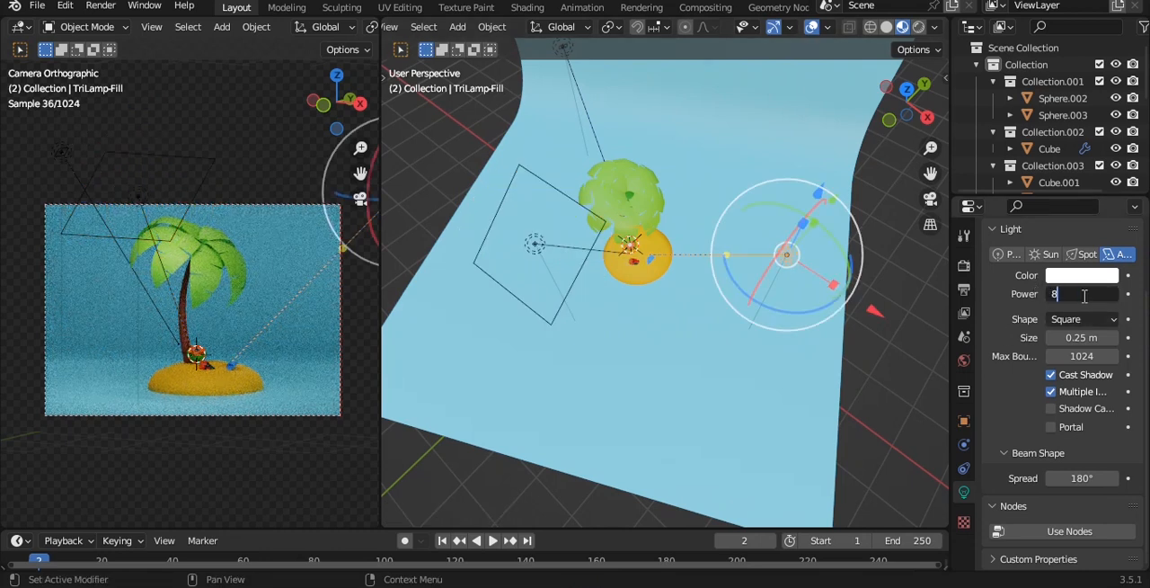
{"action": "key", "text": "Return"}
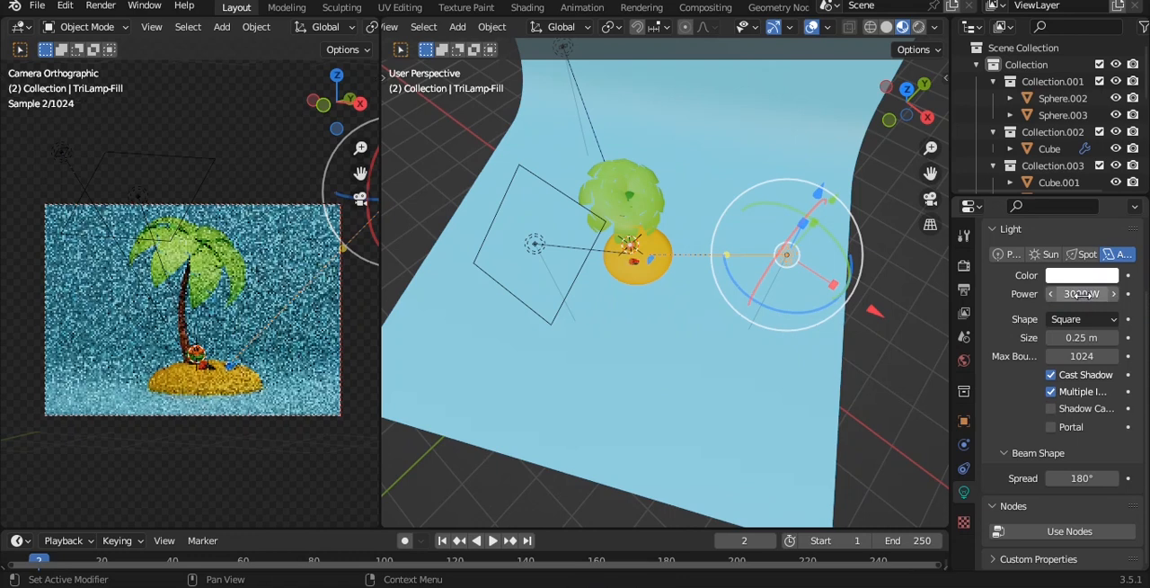
Scale the back lamp up into a large area light behind the palm tree
{"action": "middle_click_drag", "start_coordinate": [729, 249], "coordinate": [725, 270]}
{"action": "left_click", "coordinate": [589, 114]}
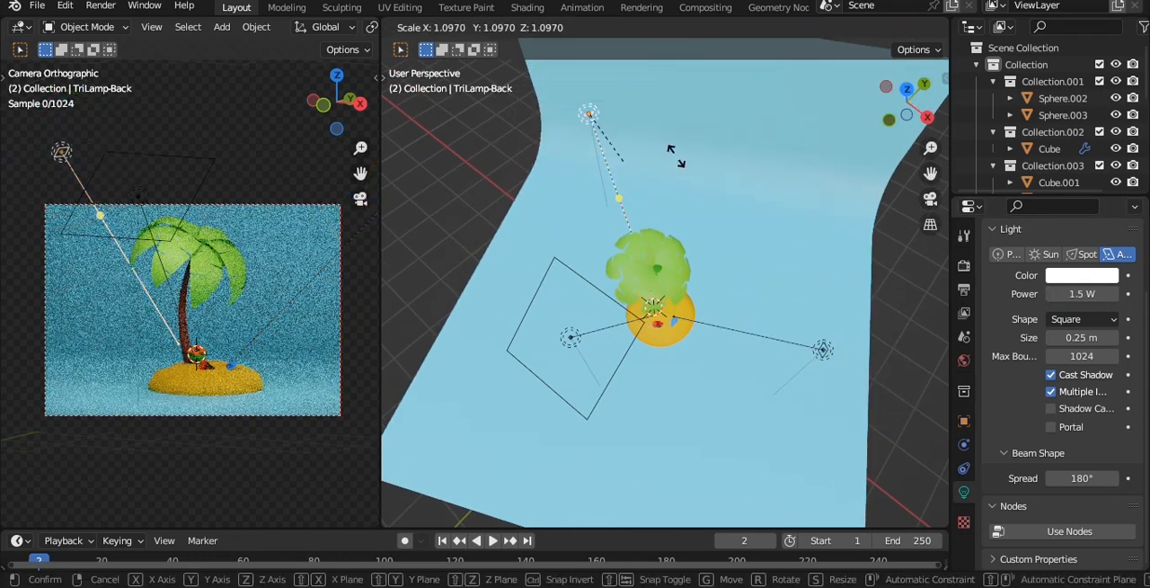
{"action": "key", "text": "s"}
{"action": "left_click", "coordinate": [470, 40]}
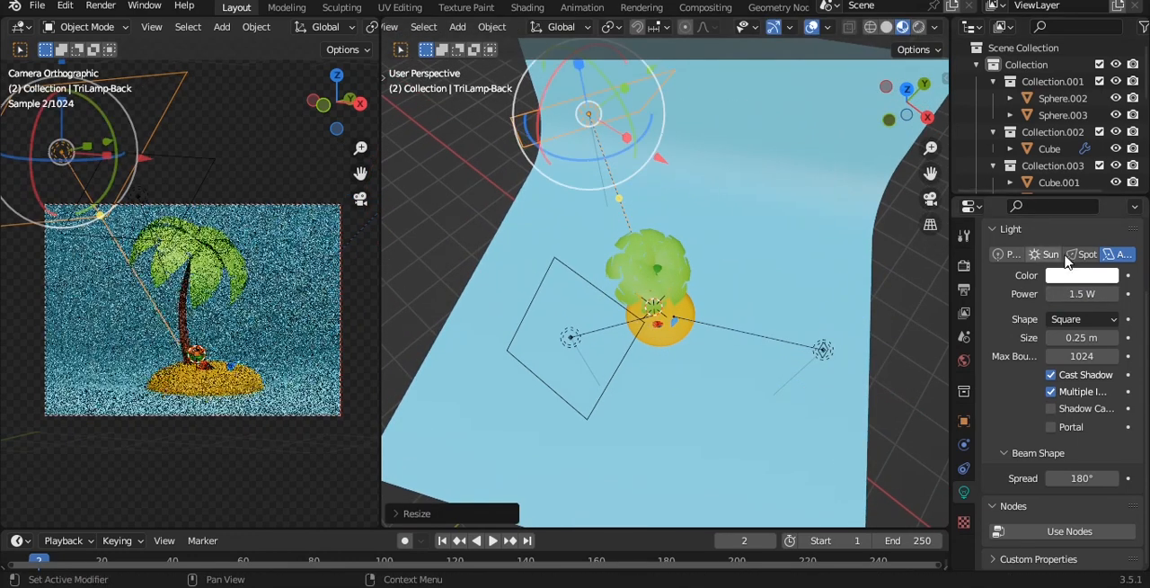
Set the back lamp's power to 5000 W
{"action": "left_click", "coordinate": [1079, 294]}
{"action": "type", "text": "5000"}
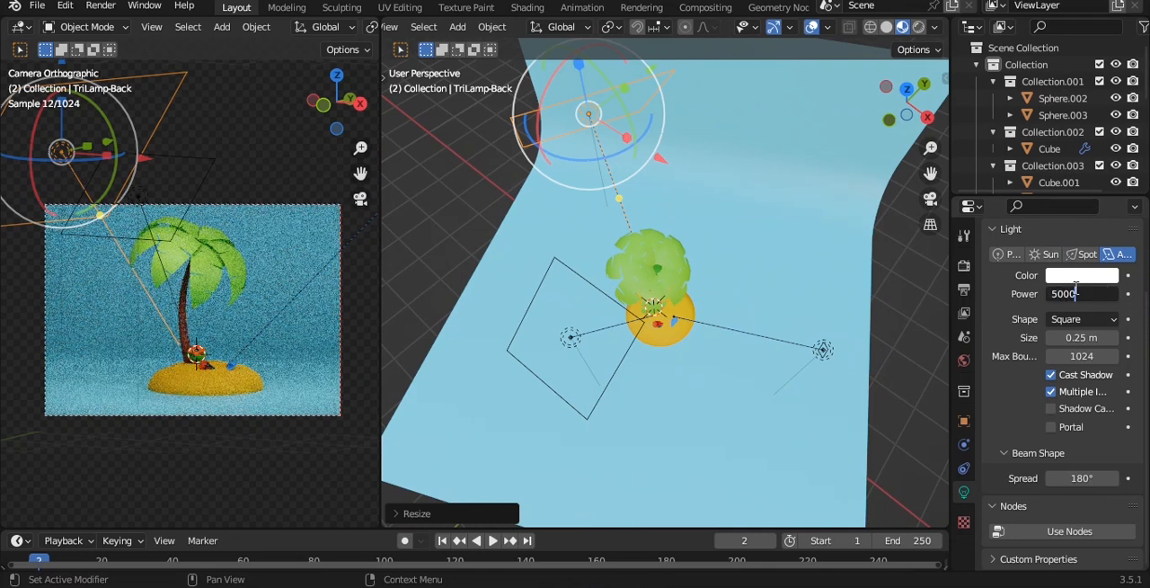
{"action": "key", "text": "Return"}
Select the key lamp in front of the palm tree and set its power to 10000 W
{"action": "middle_click_drag", "start_coordinate": [816, 267], "coordinate": [826, 252]}
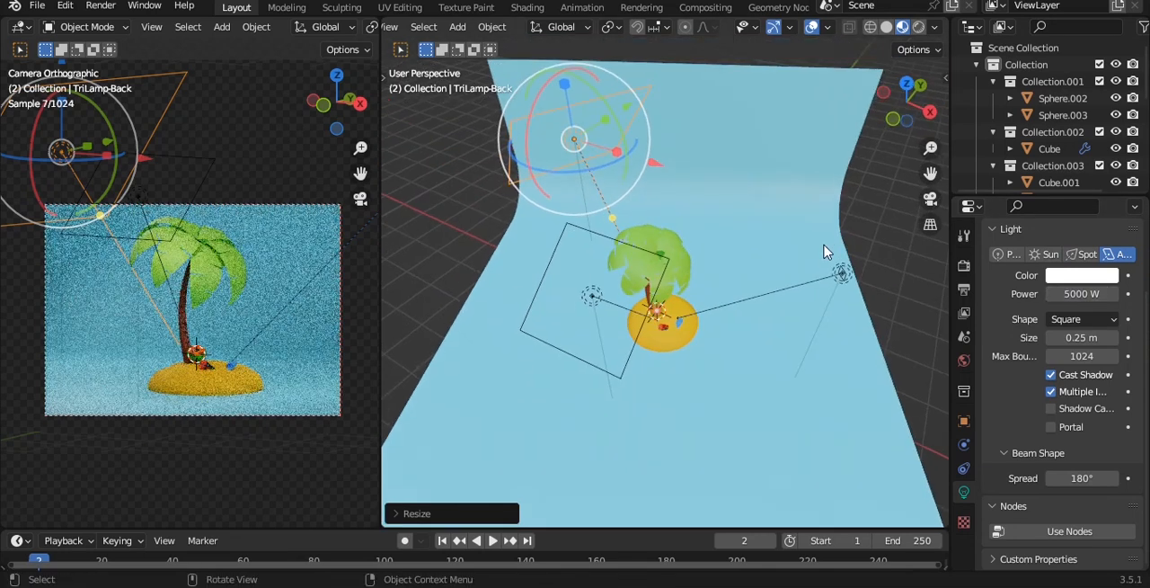
{"action": "left_click", "coordinate": [845, 274]}
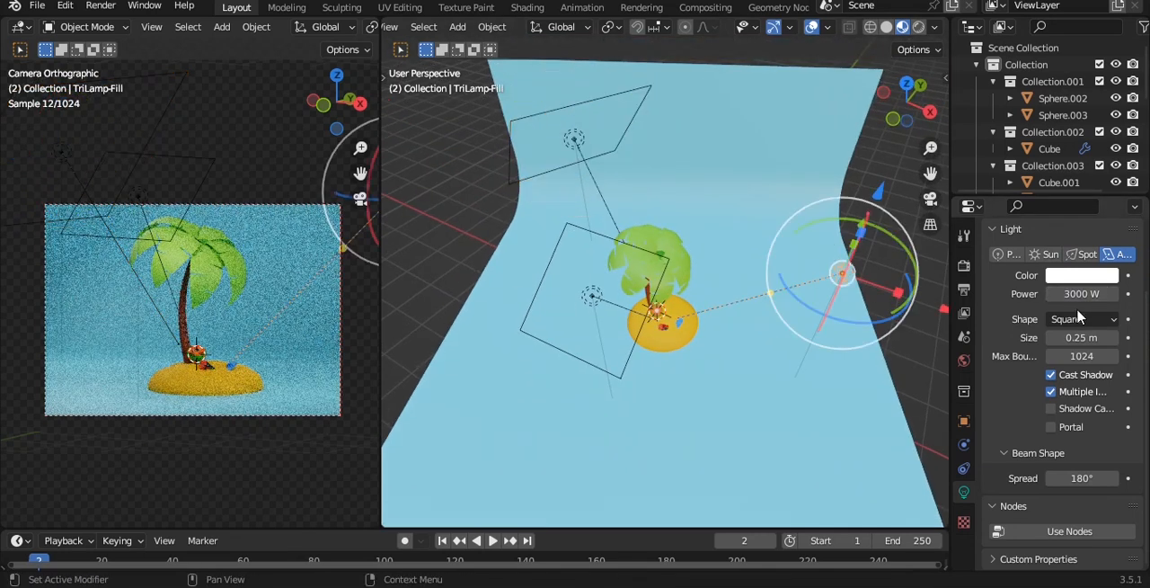
{"action": "left_click", "coordinate": [593, 297]}
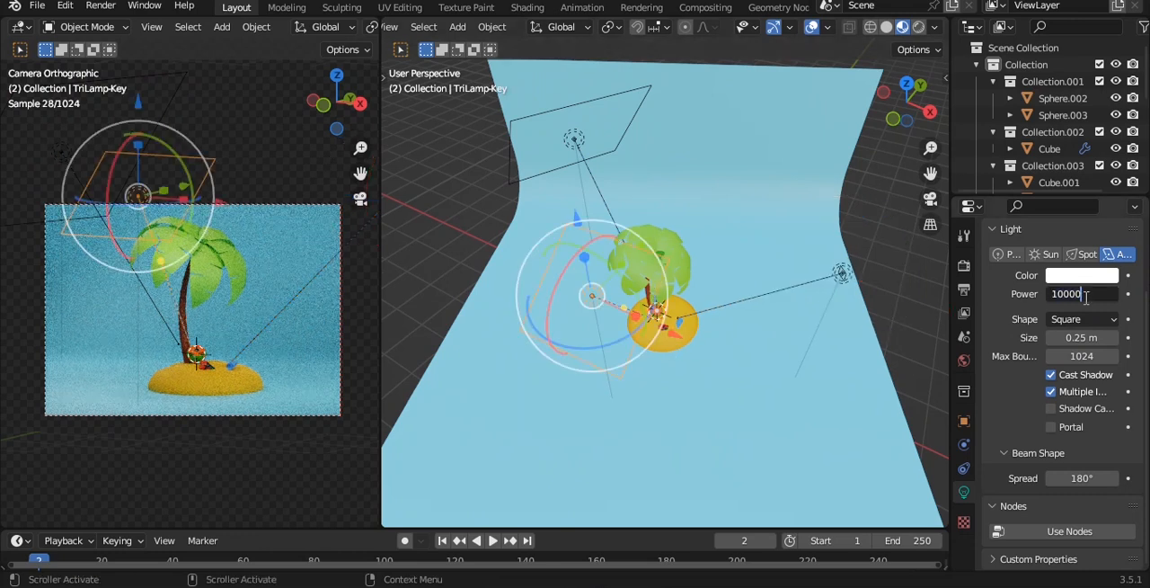
{"action": "key", "text": "Return"}
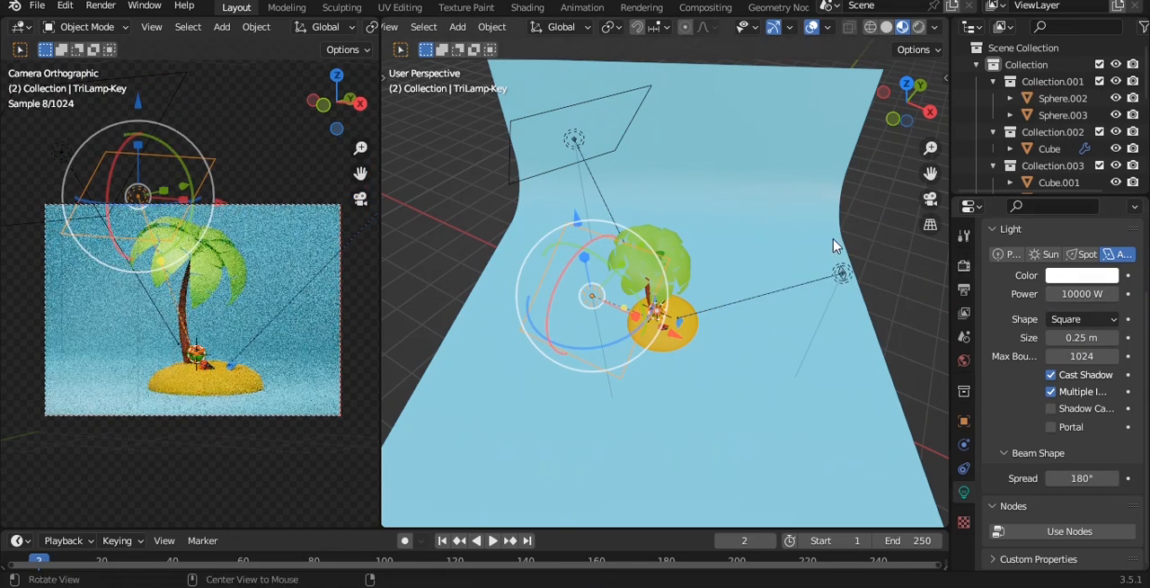
Move the key lamp higher and farther from the palm tree, scale it up about 1.36 times and save the file
{"action": "left_click_drag", "start_coordinate": [834, 246], "coordinate": [651, 273], "text": "alt"}
{"action": "mouse_move", "coordinate": [576, 198]}
{"action": "left_mouse_down", "text": "alt"}
{"action": "mouse_move", "coordinate": [577, 184]}
{"action": "mouse_move", "coordinate": [577, 207]}
{"action": "mouse_move", "coordinate": [557, 209]}
{"action": "left_mouse_up", "text": "alt"}
{"action": "left_click_drag", "start_coordinate": [566, 202], "coordinate": [606, 129], "text": "alt"}
{"action": "left_click_drag", "start_coordinate": [620, 148], "coordinate": [730, 220], "text": "alt"}
{"action": "key", "text": "s"}
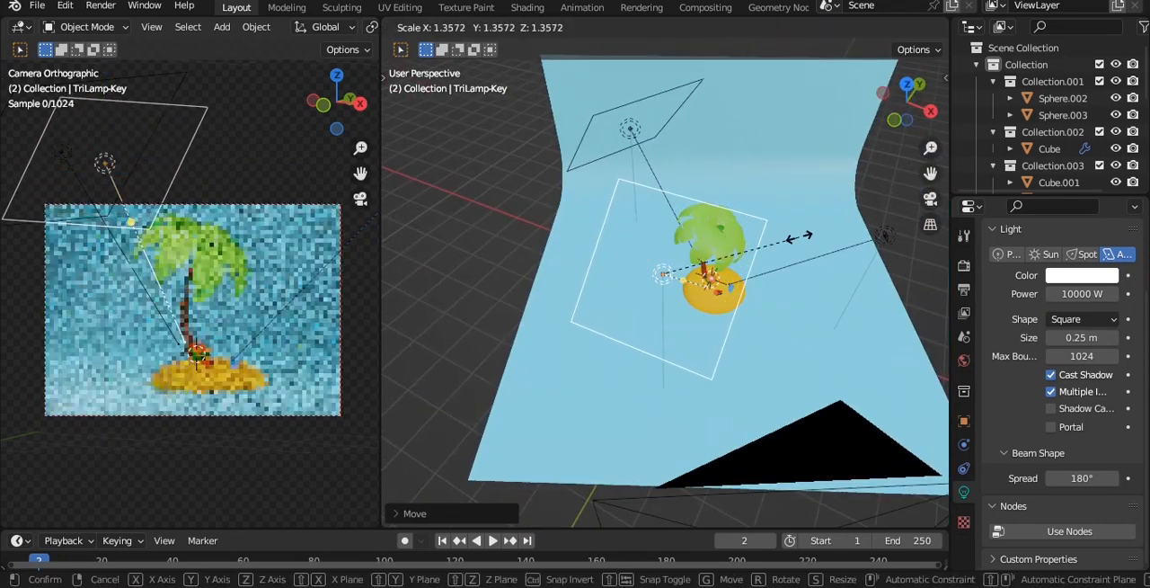
{"action": "left_click", "coordinate": [771, 235]}
{"action": "key", "text": "ctrl+s"}
Set the strength of the world's HDRI background to 0.6
{"action": "left_click", "coordinate": [963, 359]}
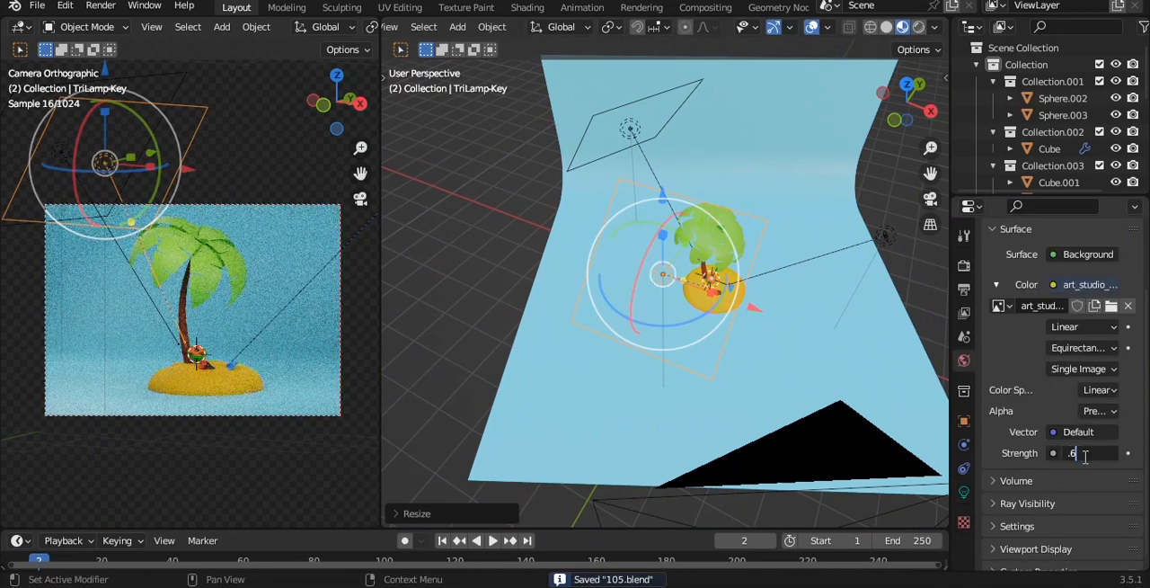
{"action": "left_click", "coordinate": [509, 252]}
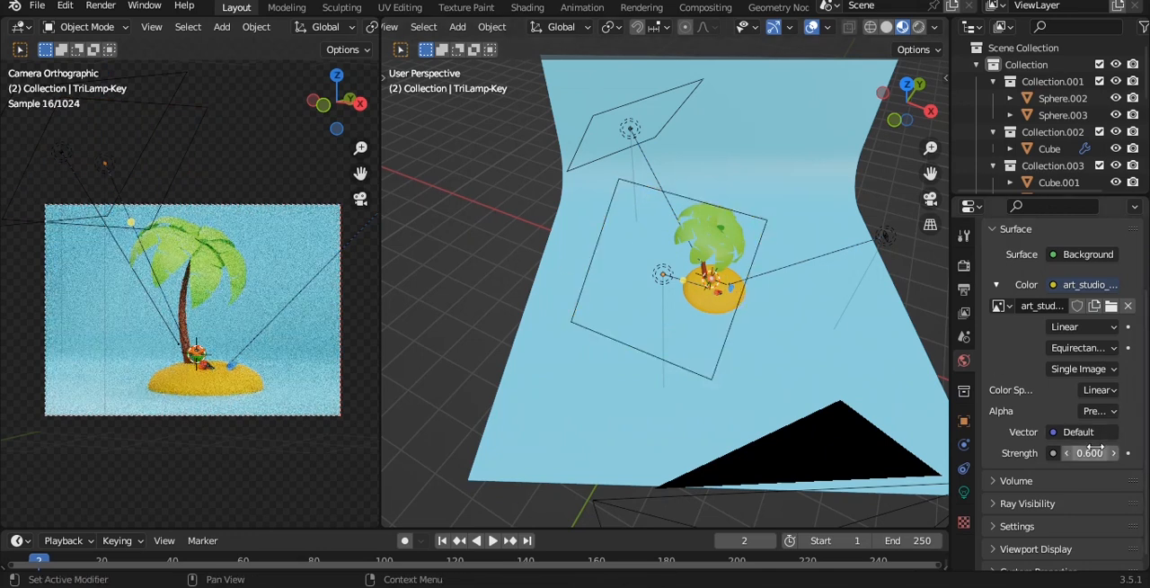
Select the key lamp again, set its power to 8000 W and deselect it
{"action": "left_click", "coordinate": [663, 281]}
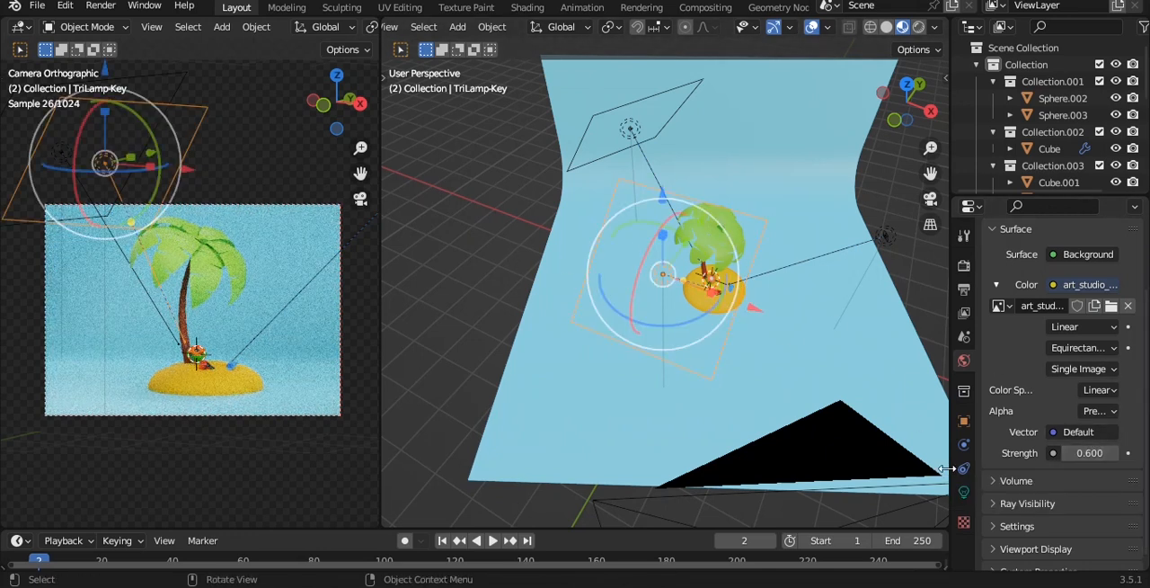
{"action": "left_click", "coordinate": [965, 490]}
{"action": "left_click", "coordinate": [1082, 287]}
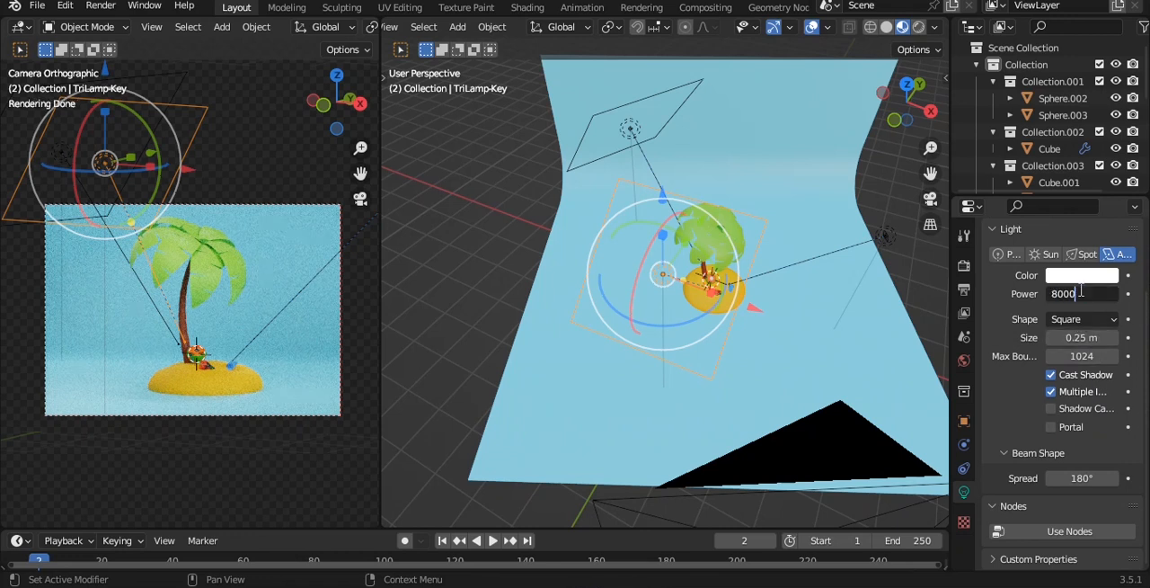
{"action": "key", "text": "Return"}
{"action": "left_click", "coordinate": [443, 310]}
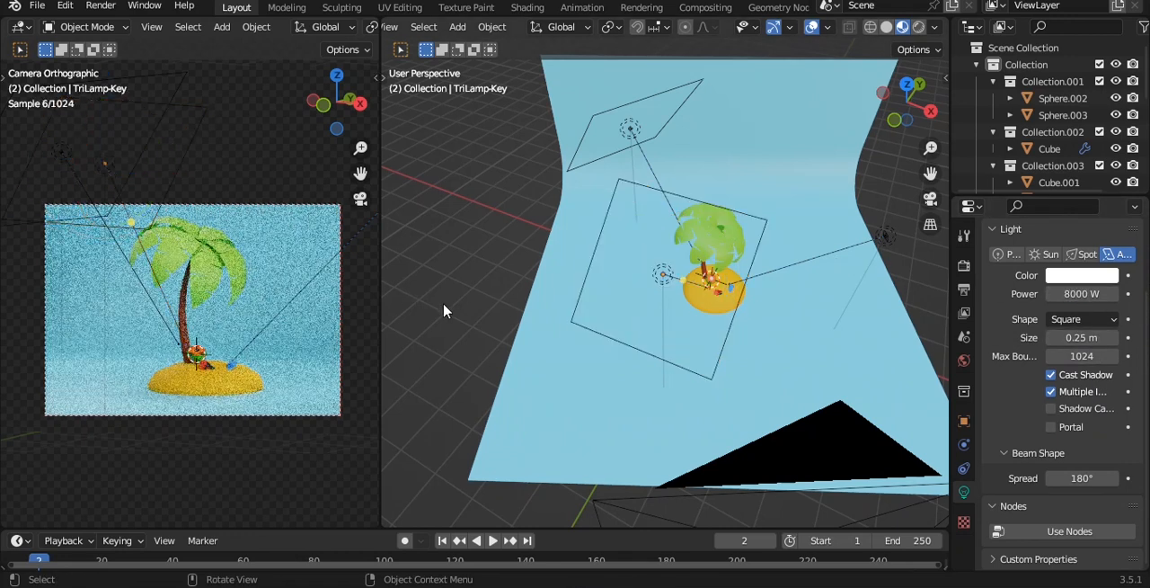
Lower the strength of the world's HDRI background to 0.4
{"action": "left_click", "coordinate": [531, 313]}
{"action": "left_click", "coordinate": [965, 562]}
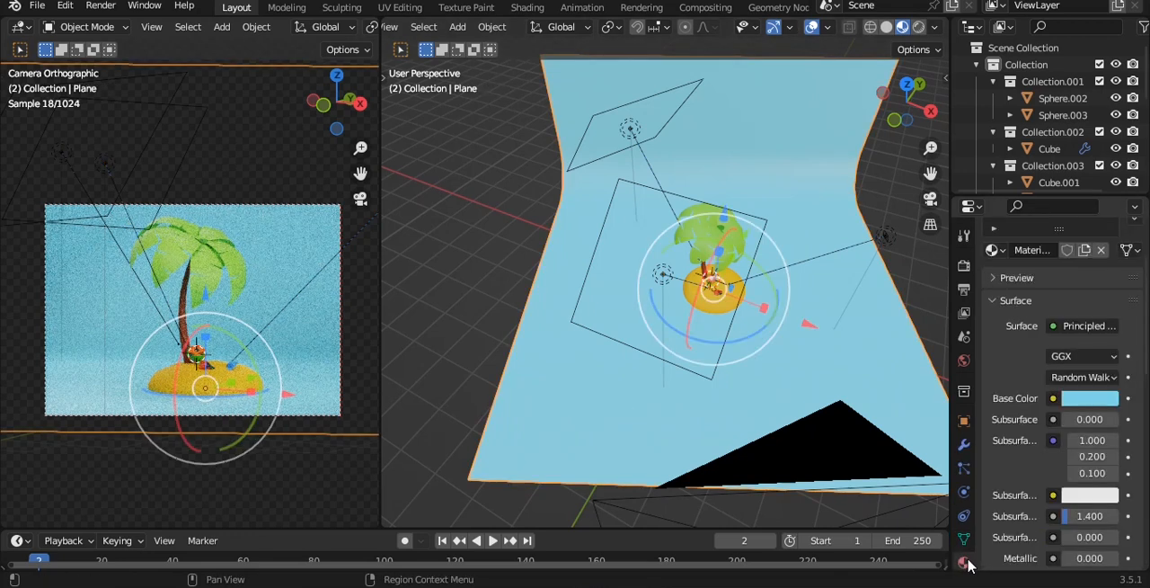
{"action": "left_click", "coordinate": [965, 360]}
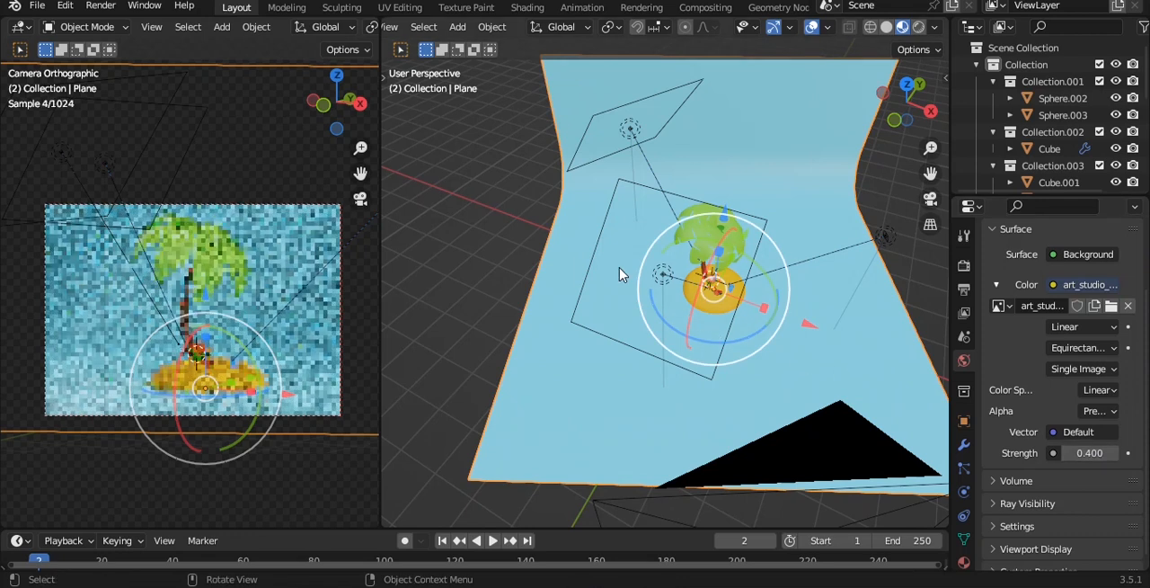
{"action": "left_click", "coordinate": [495, 231]}
Set the roughness of the blue backdrop plane's material to about 0.717 and save the file
{"action": "left_click", "coordinate": [651, 378]}
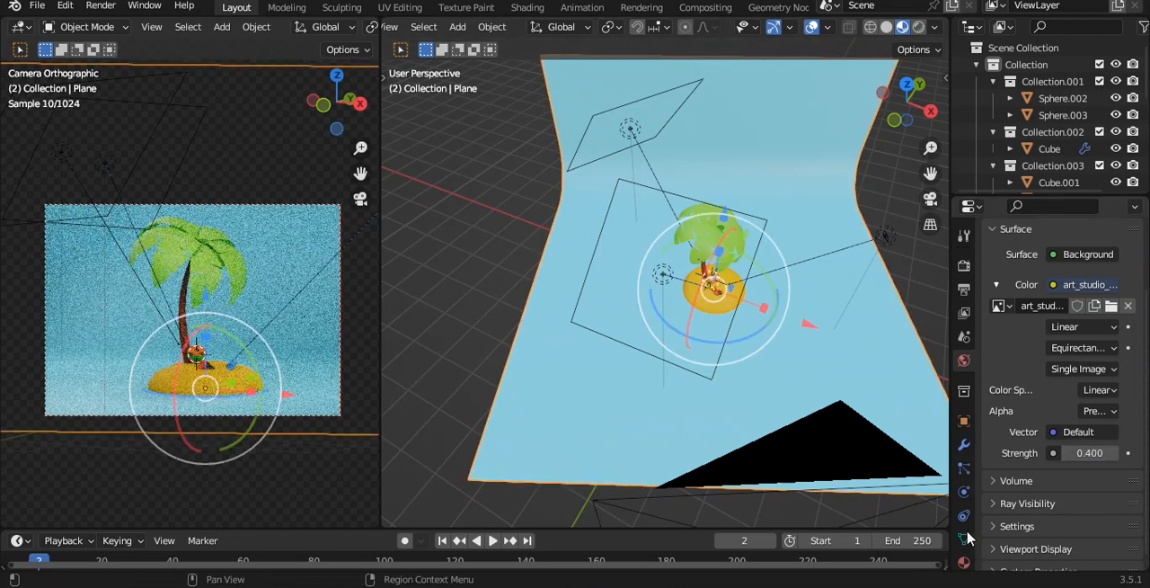
{"action": "left_click", "coordinate": [964, 561]}
{"action": "scroll", "coordinate": [1106, 462], "scroll_direction": "down", "scroll_amount": 4}
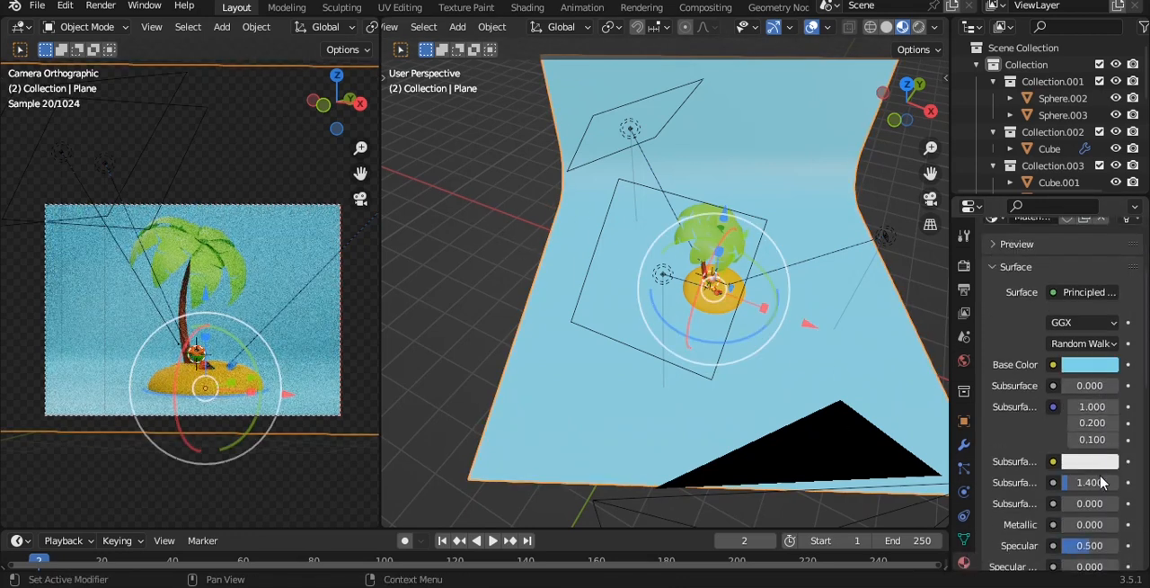
{"action": "scroll", "coordinate": [1095, 476], "scroll_direction": "down", "scroll_amount": 1}
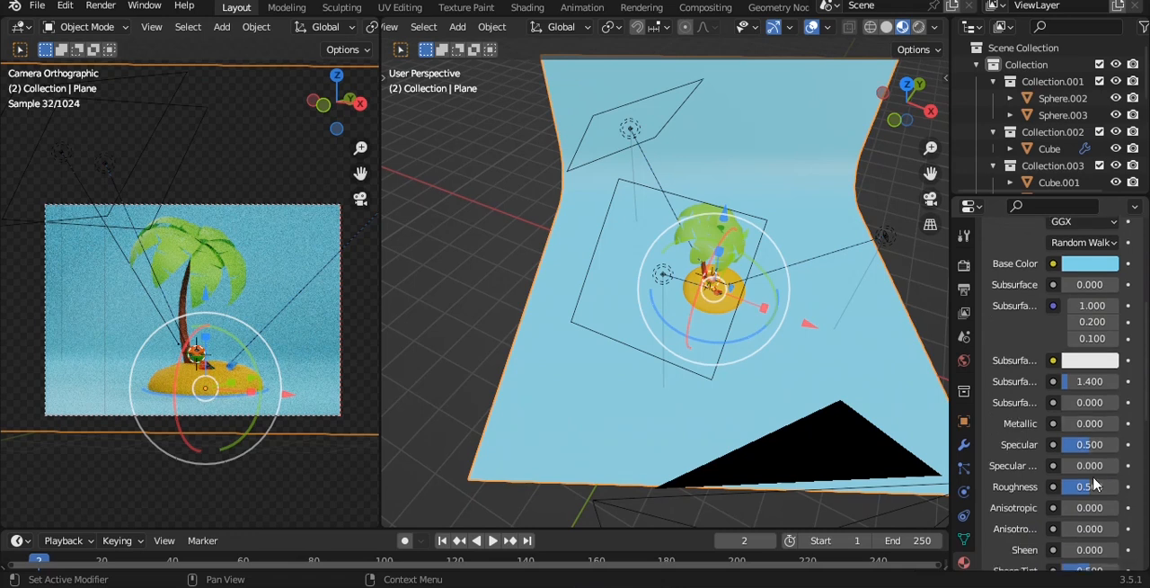
{"action": "left_click_drag", "start_coordinate": [1090, 487], "coordinate": [1114, 486]}
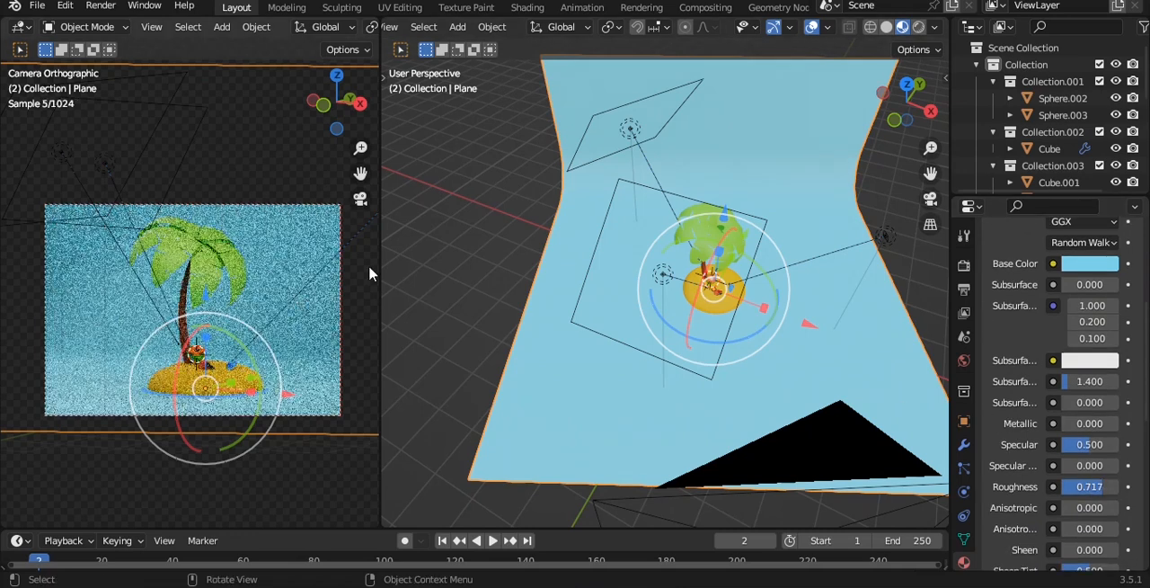
{"action": "left_click", "coordinate": [489, 263]}
{"action": "key", "text": "ctrl+s"}
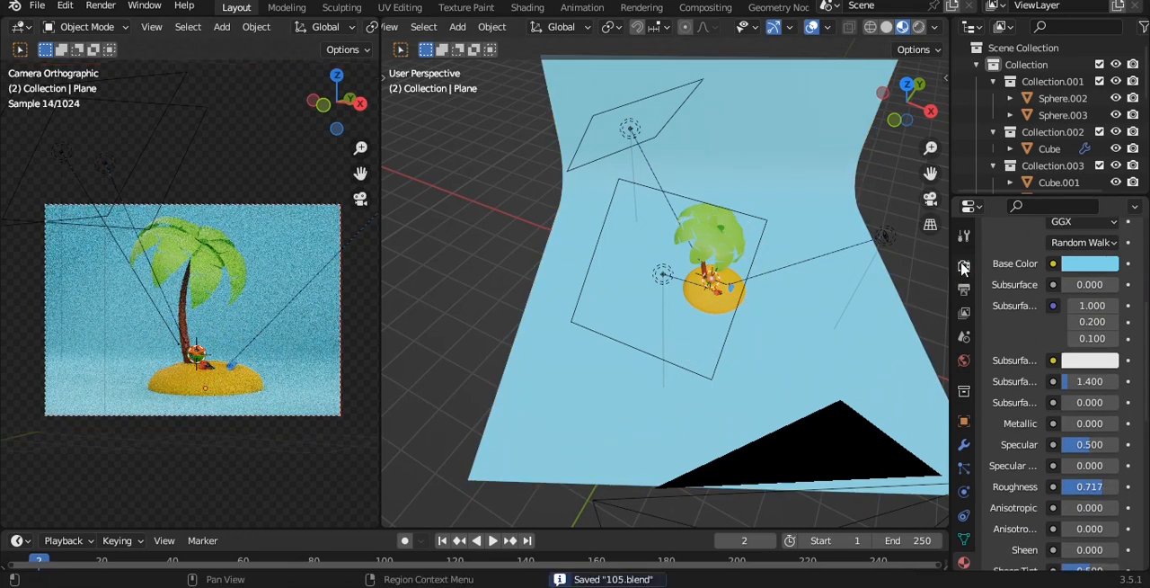
Enable denoising for the viewport in the render sampling settings
{"action": "left_click", "coordinate": [964, 266]}
{"action": "left_click", "coordinate": [1016, 309]}
{"action": "scroll", "coordinate": [1019, 306], "scroll_direction": "up", "scroll_amount": 3}
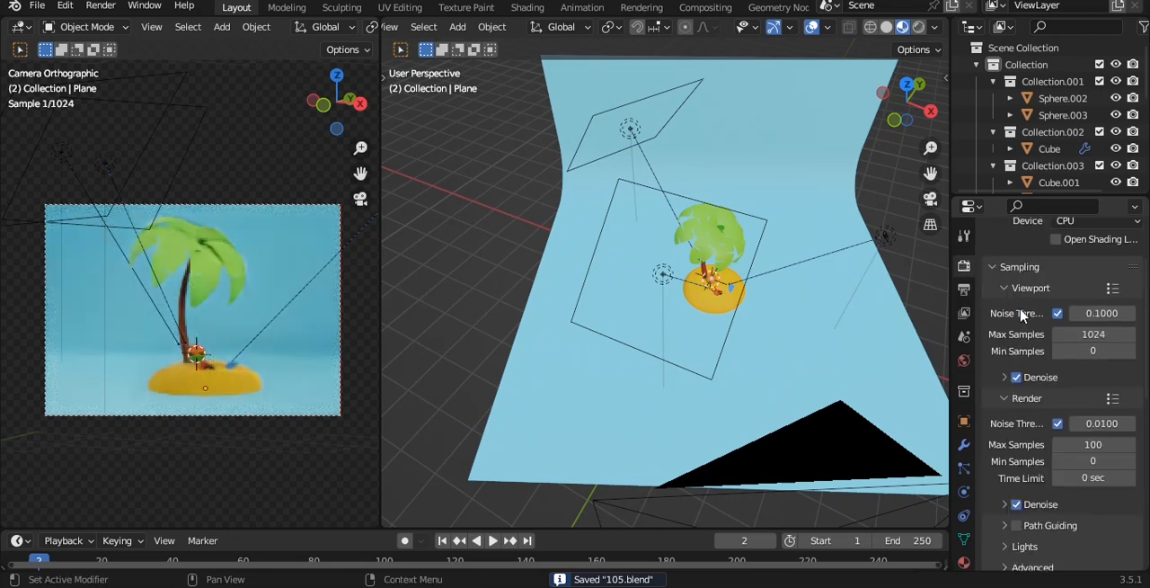
Set the render device to GPU Compute and save the file
{"action": "scroll", "coordinate": [1025, 342], "scroll_direction": "down", "scroll_amount": 6}
{"action": "scroll", "coordinate": [1043, 296], "scroll_direction": "up", "scroll_amount": 6}
{"action": "left_click", "coordinate": [1101, 223]}
{"action": "left_click", "coordinate": [1085, 258]}
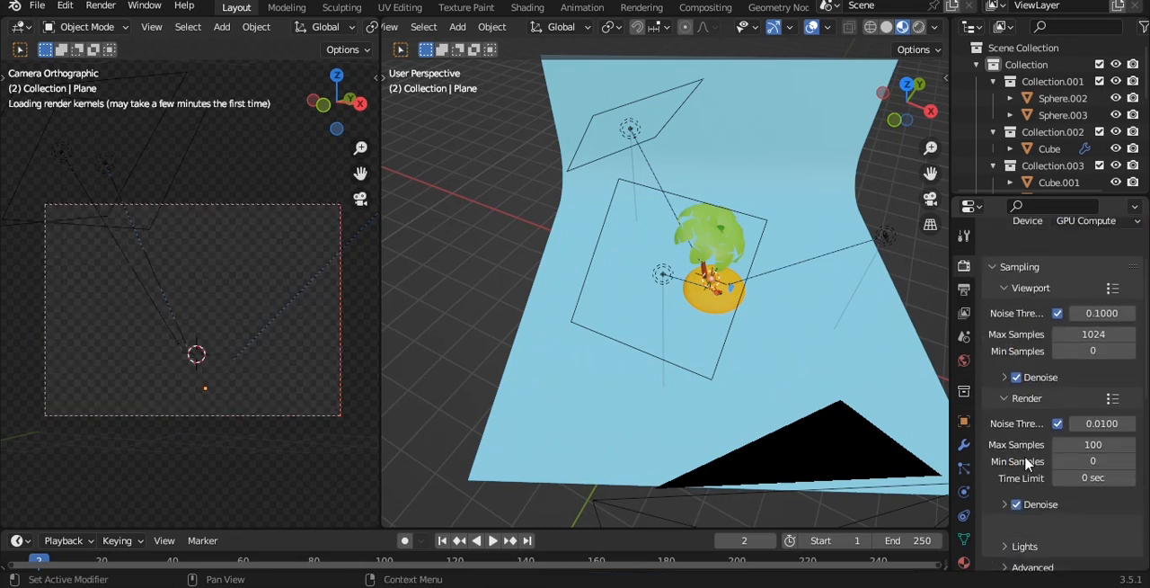
{"action": "scroll", "coordinate": [1034, 485], "scroll_direction": "down", "scroll_amount": 15}
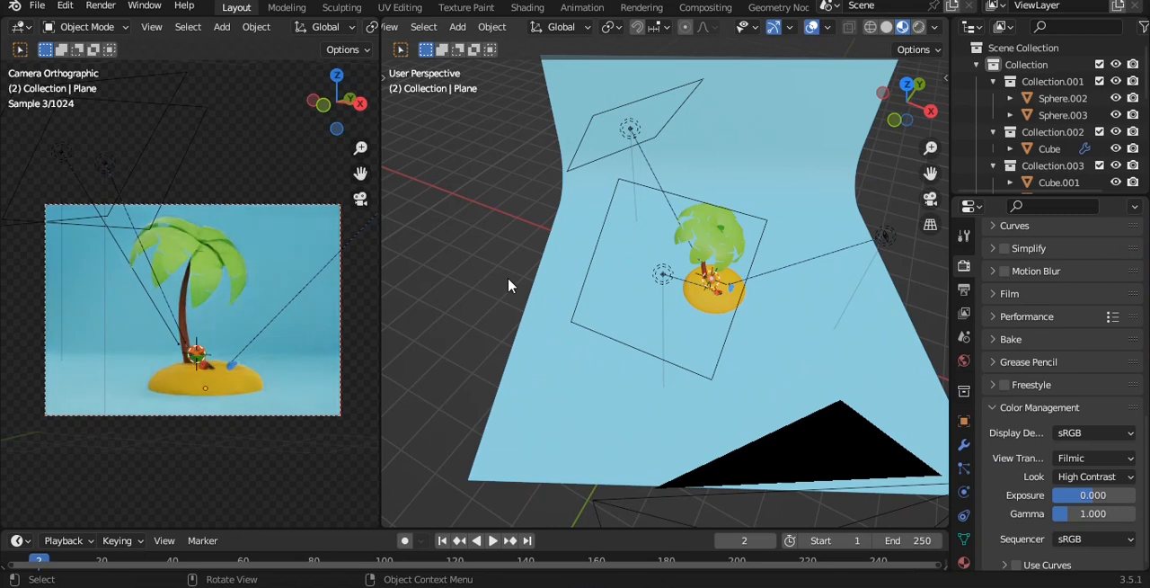
{"action": "key", "text": "ctrl+s"}
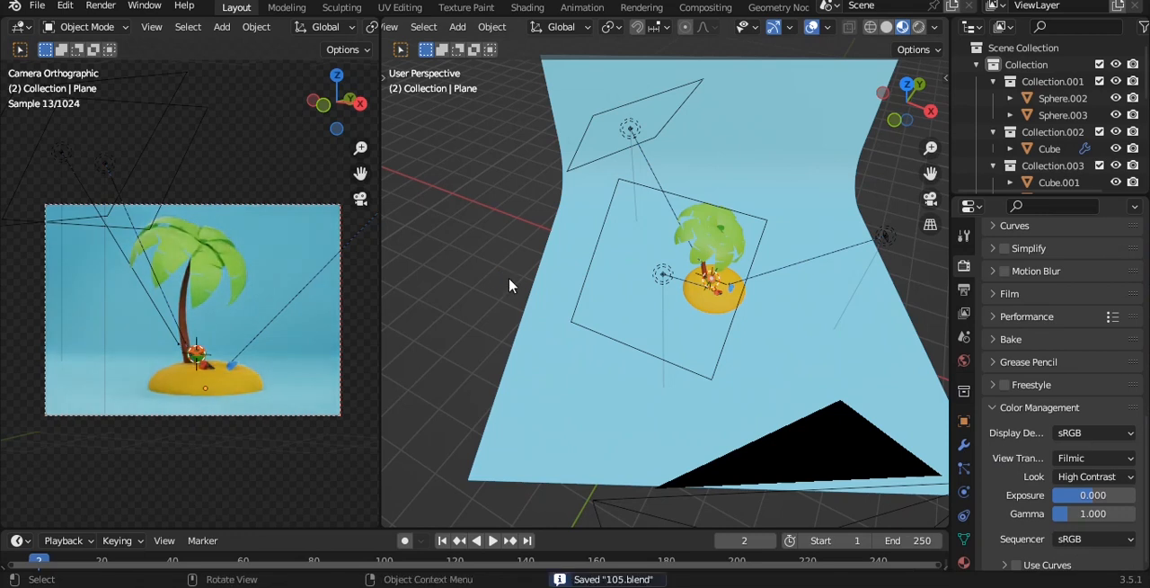